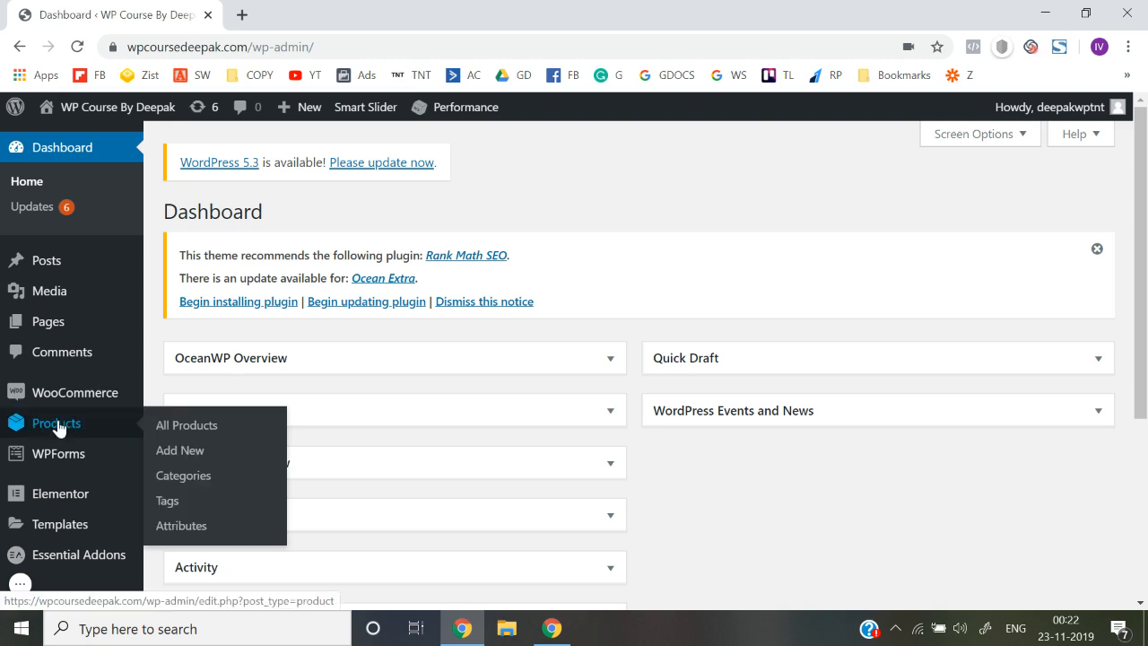
# Step: Open the page for adding new plugins and search the plugin directory for "yoast"
pyautogui.moveTo(57, 504)
pyautogui.scroll(-1, 57, 504)
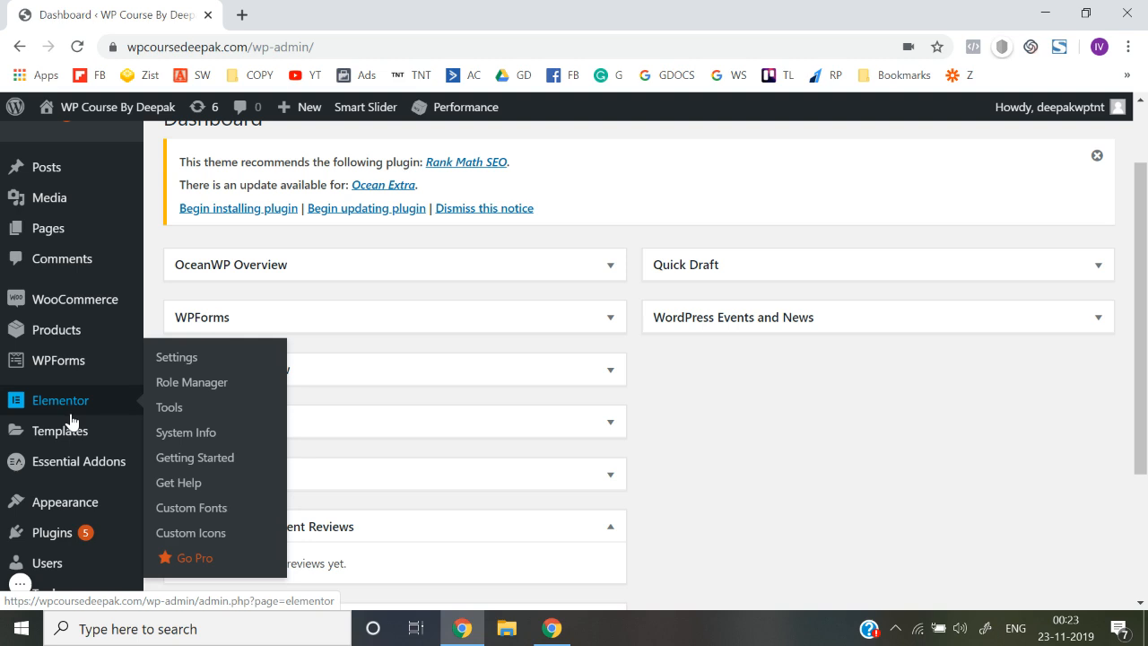
pyautogui.moveTo(88, 325)
pyautogui.scroll(1, 86, 325)
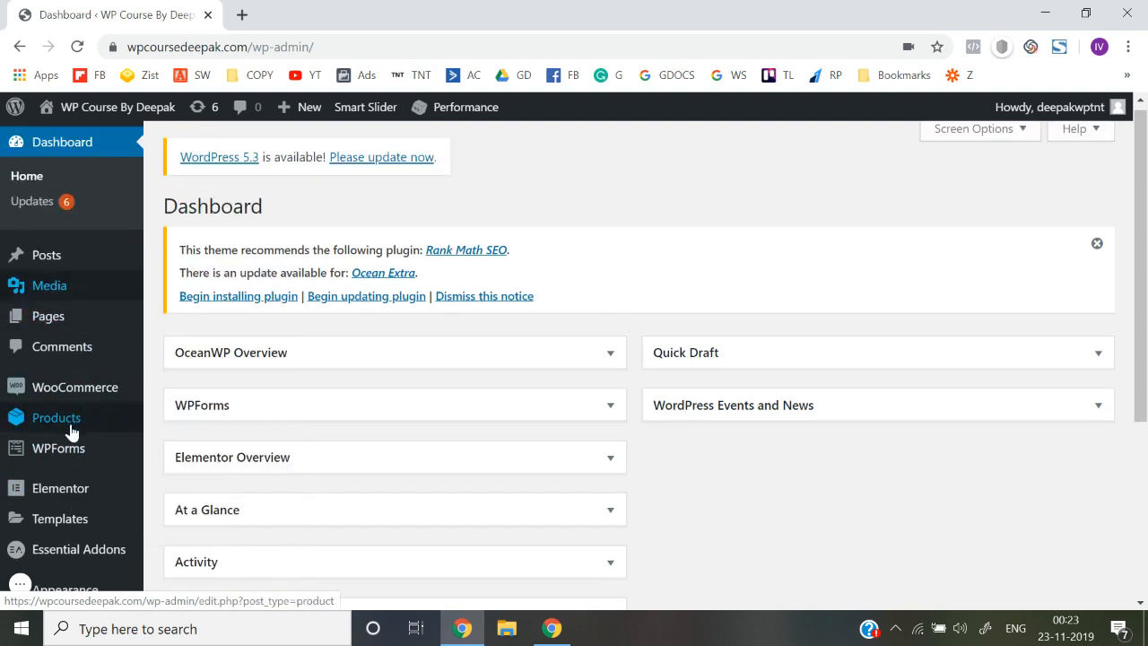
pyautogui.scroll(-1, 70, 430)
pyautogui.moveTo(79, 534)
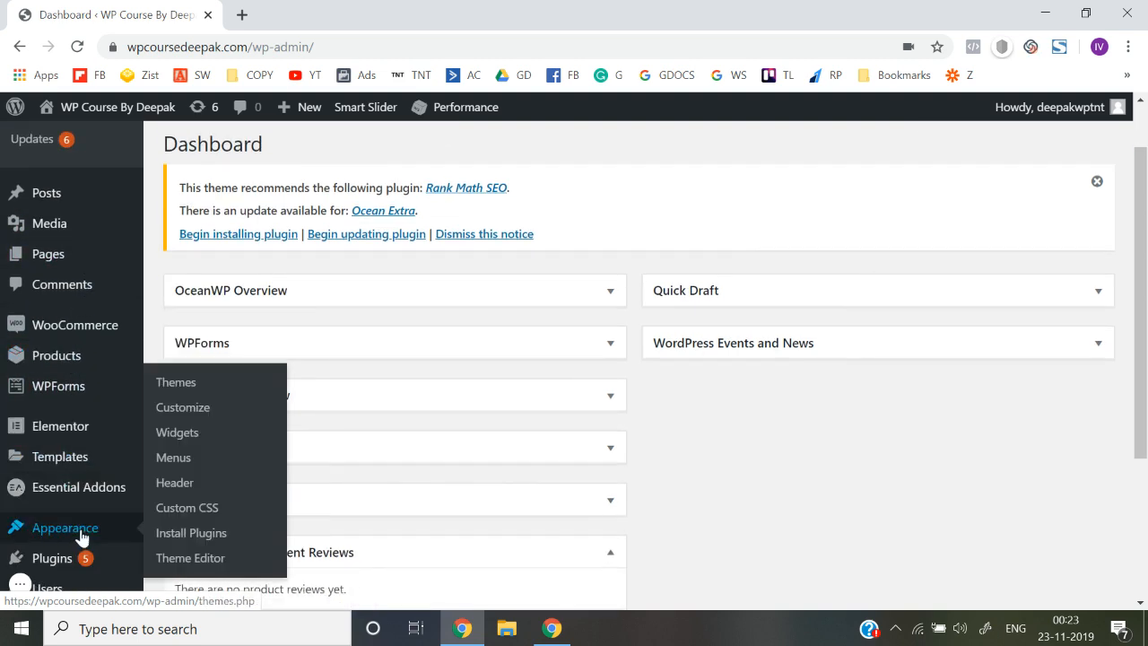
pyautogui.scroll(-1, 115, 528)
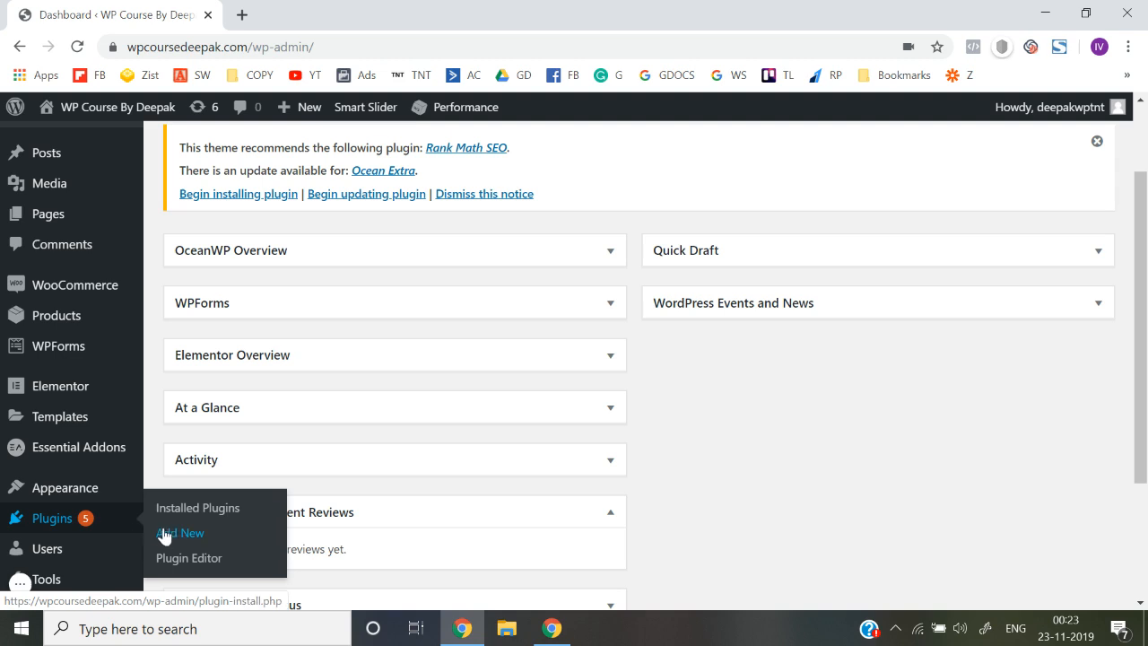
pyautogui.click(168, 535)
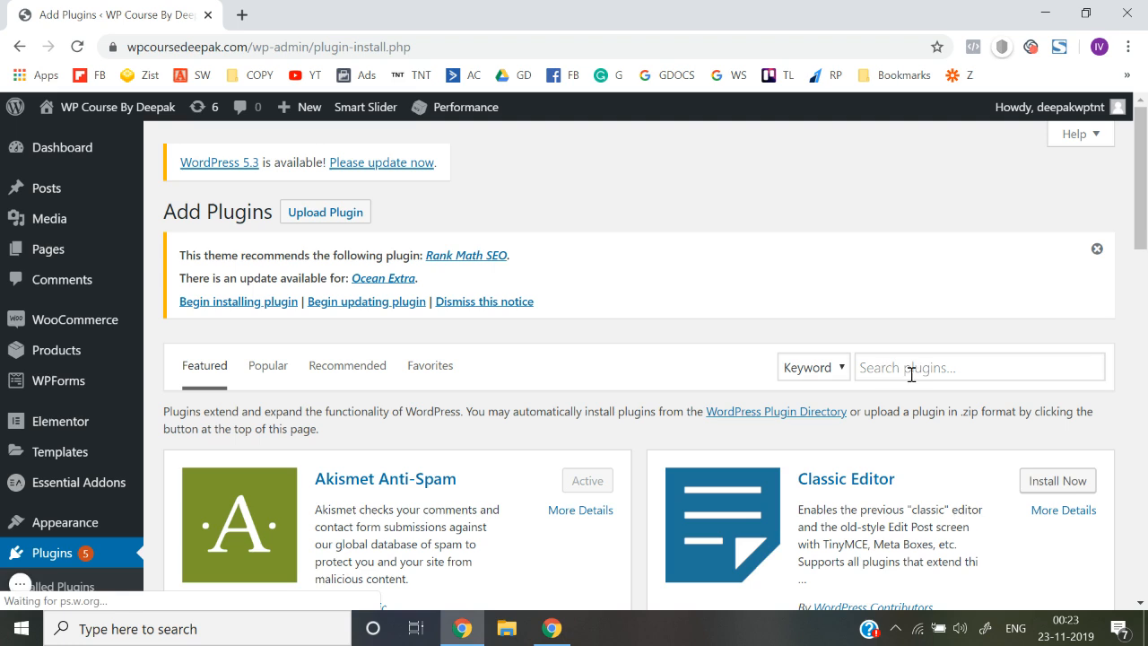
pyautogui.click(921, 372)
pyautogui.write('yoast')
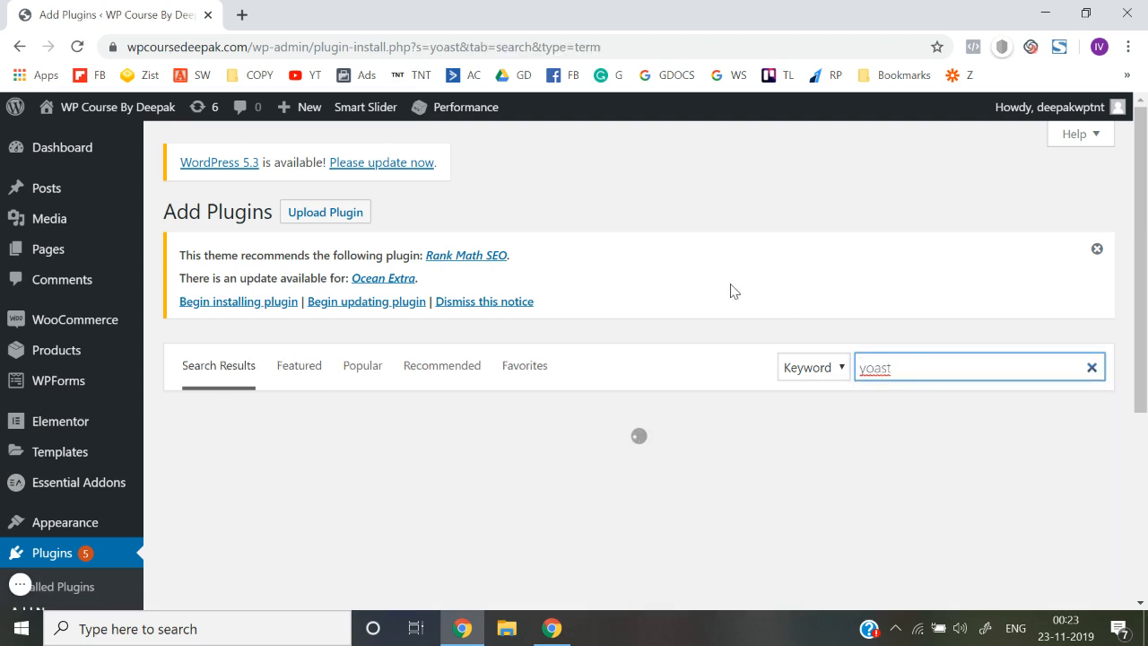
# Step: Install the Yoast SEO plugin from the search results and activate it
pyautogui.scroll(-1, 724, 276)
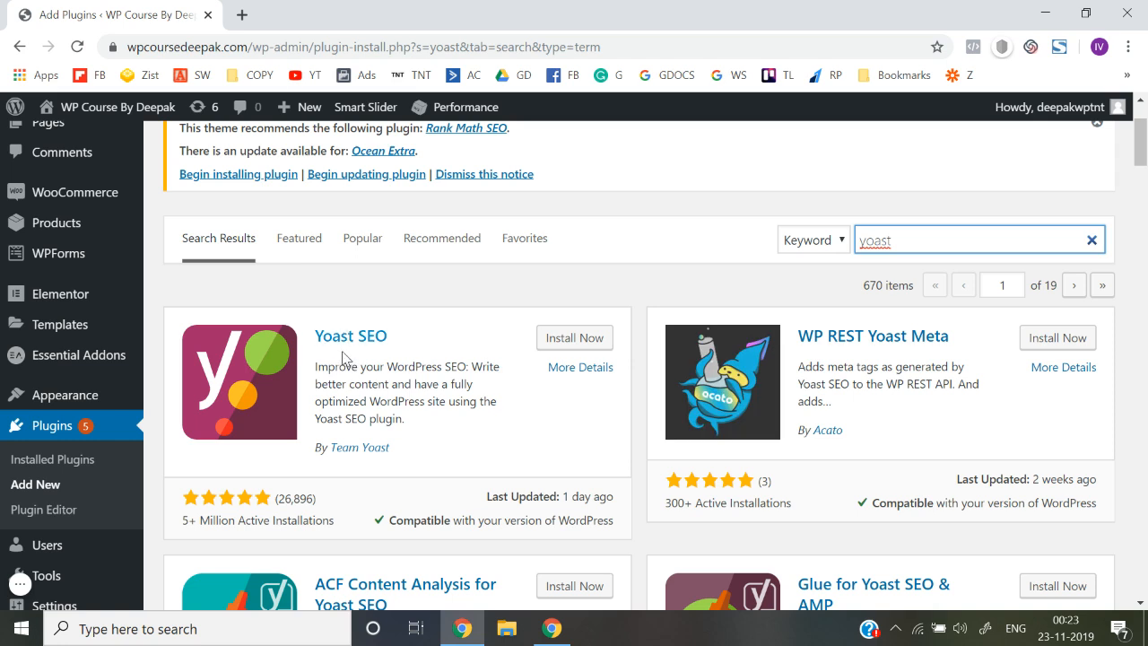
pyautogui.click(588, 346)
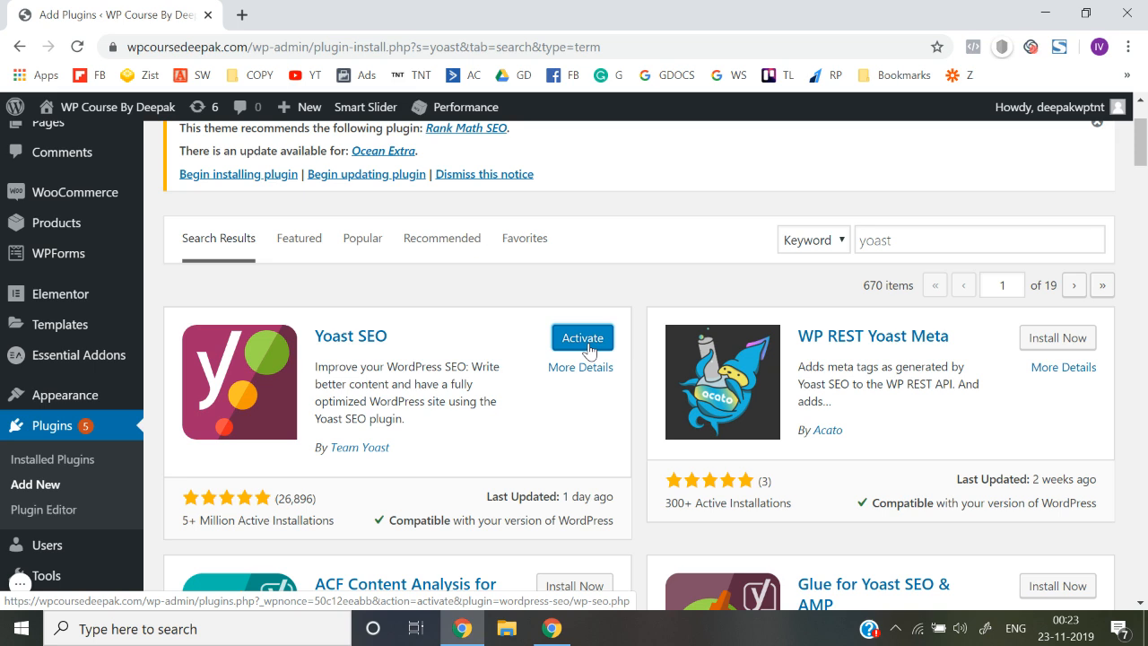
pyautogui.click(583, 338)
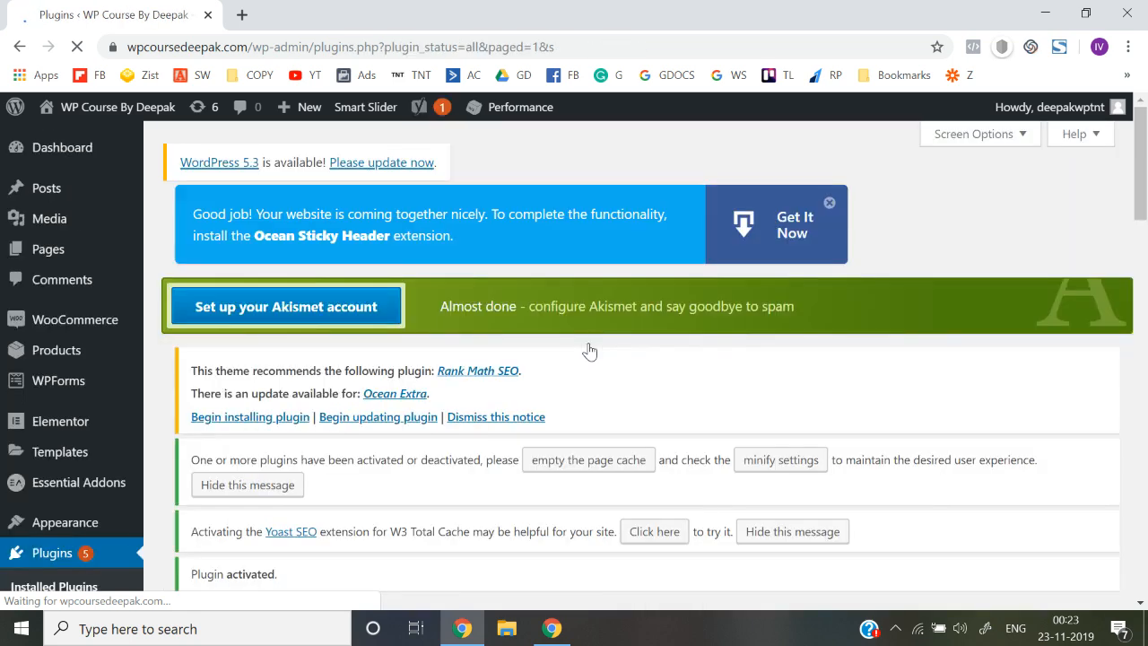
# Step: Open Yoast SEO's general settings and look through its dashboard of problems and notifications
pyautogui.scroll(-4, 79, 451)
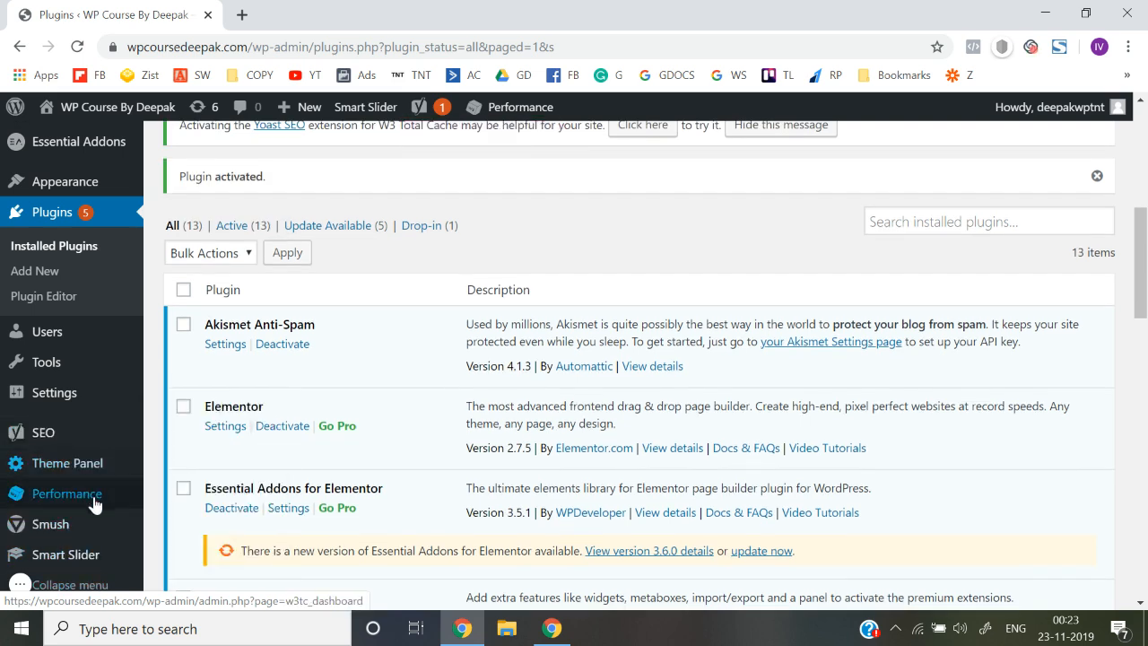
pyautogui.moveTo(79, 440)
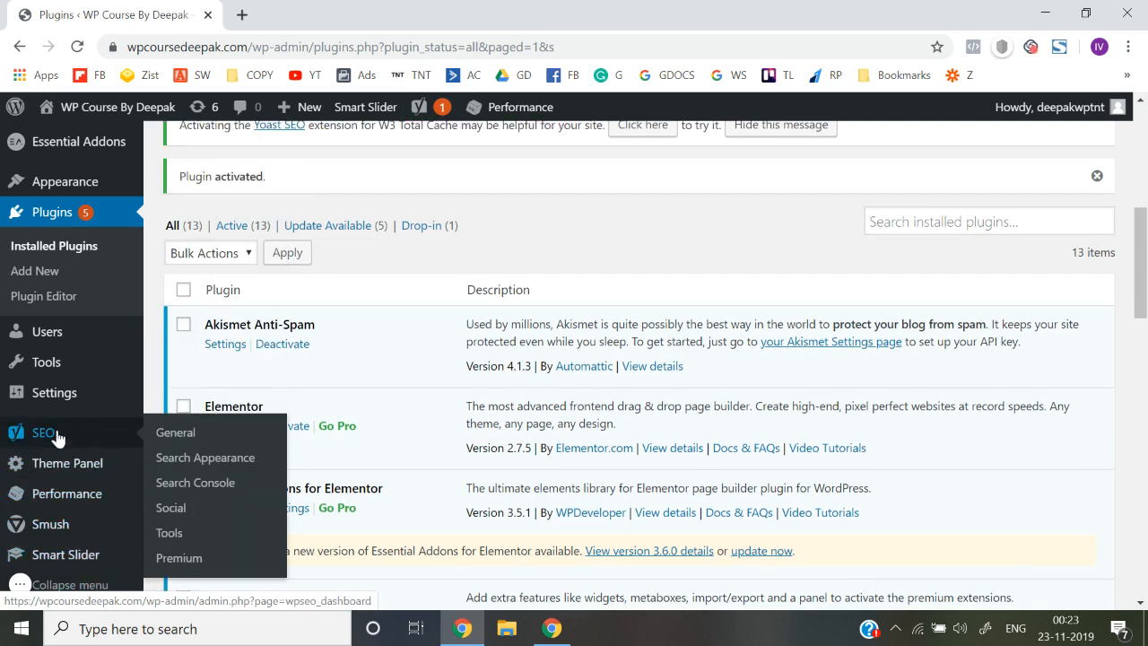
pyautogui.click(72, 439)
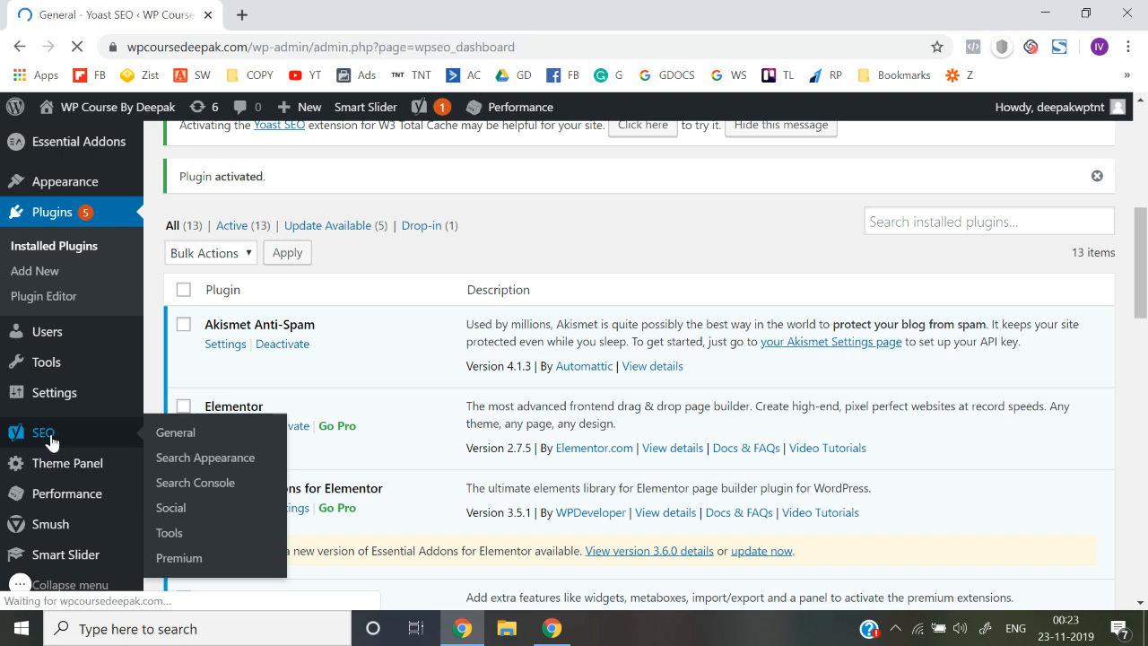
pyautogui.scroll(-3, 307, 414)
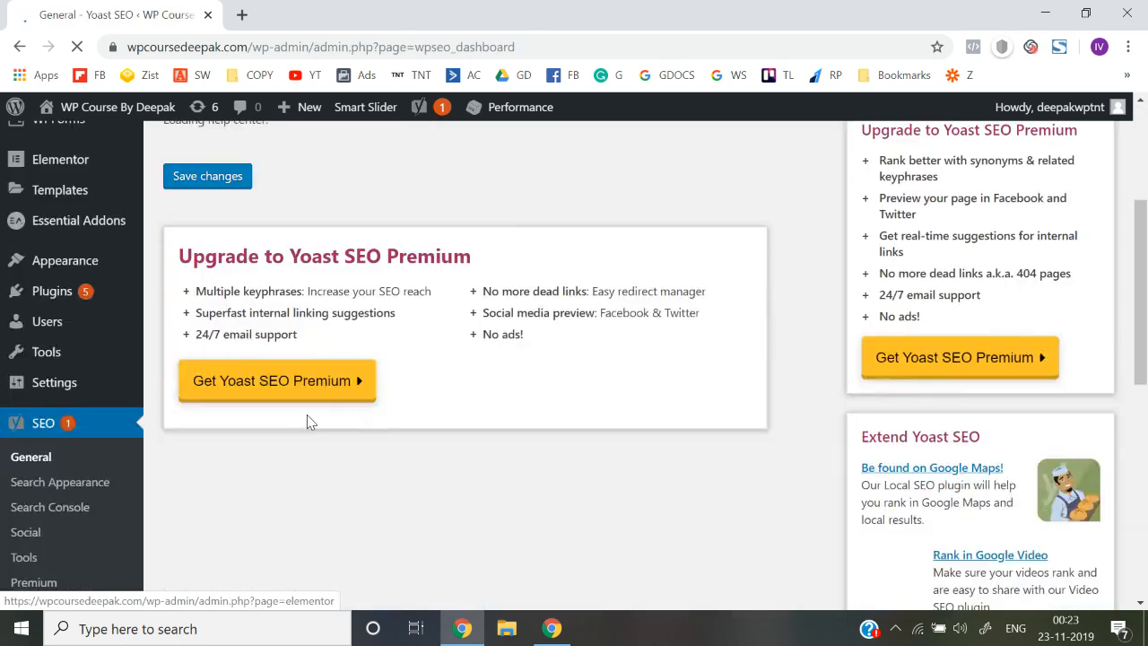
pyautogui.scroll(-1, 307, 419)
pyautogui.scroll(3, 307, 420)
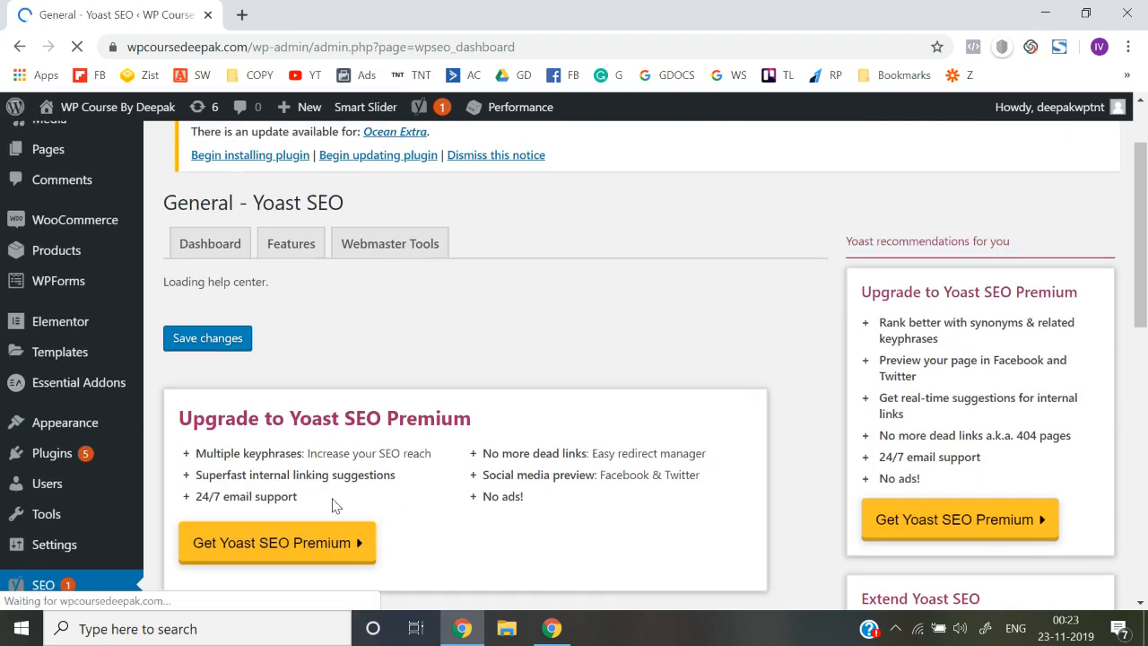
pyautogui.click(243, 254)
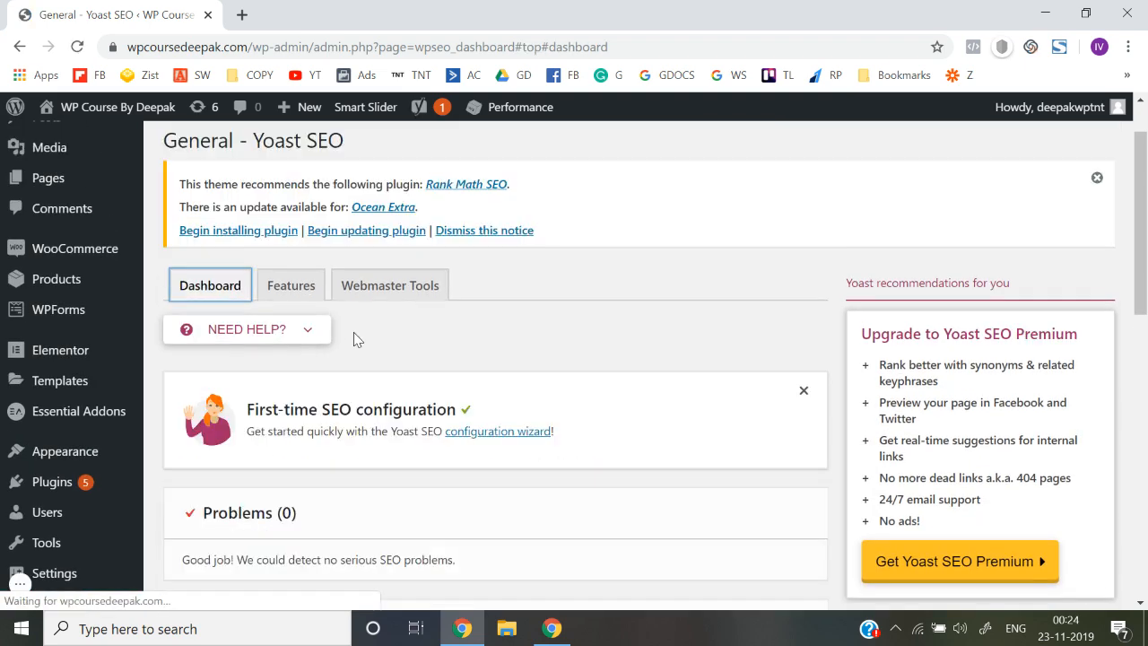
pyautogui.scroll(-5, 353, 339)
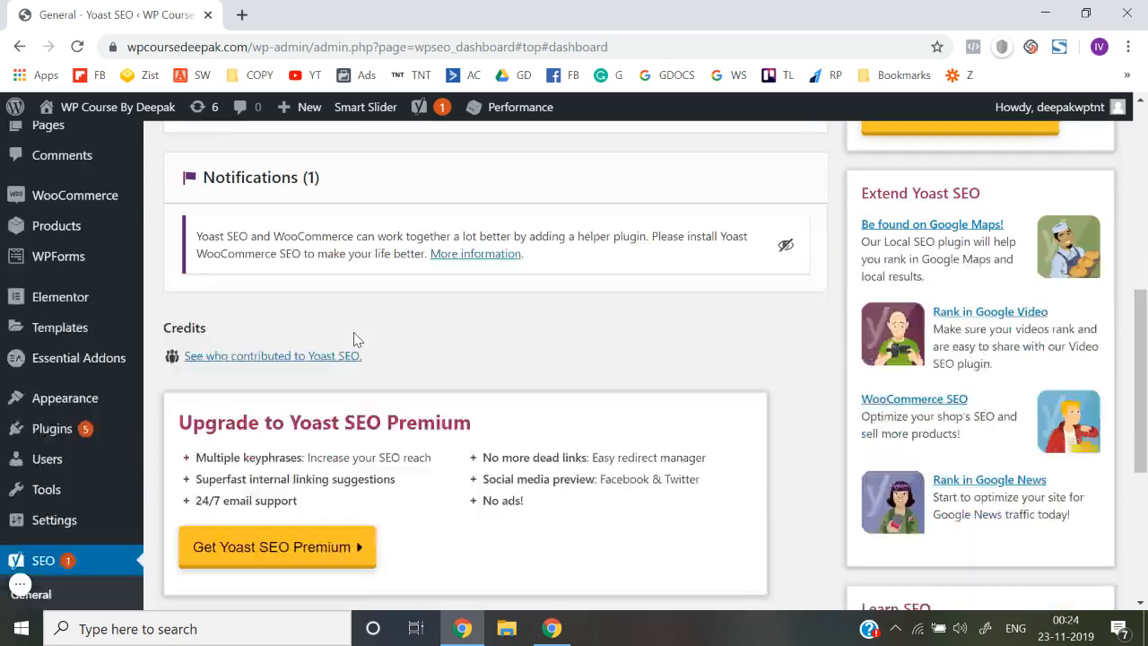
pyautogui.scroll(5, 353, 339)
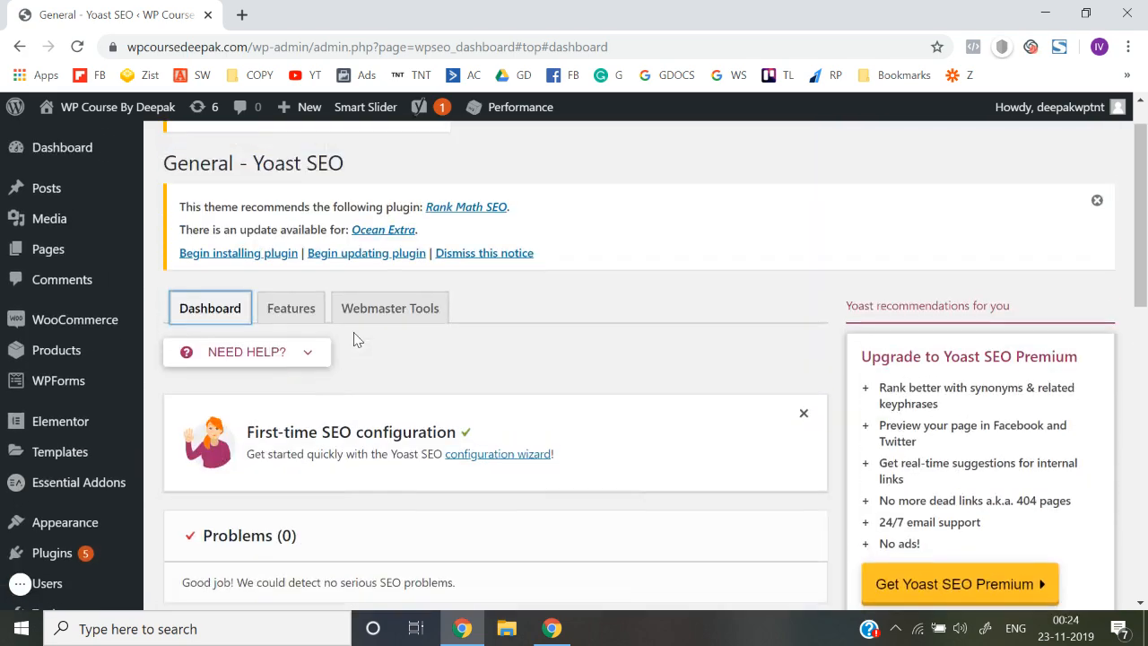
# Step: Review the on/off feature switches in Yoast SEO's general settings, from SEO analysis to the author security option
pyautogui.click(289, 320)
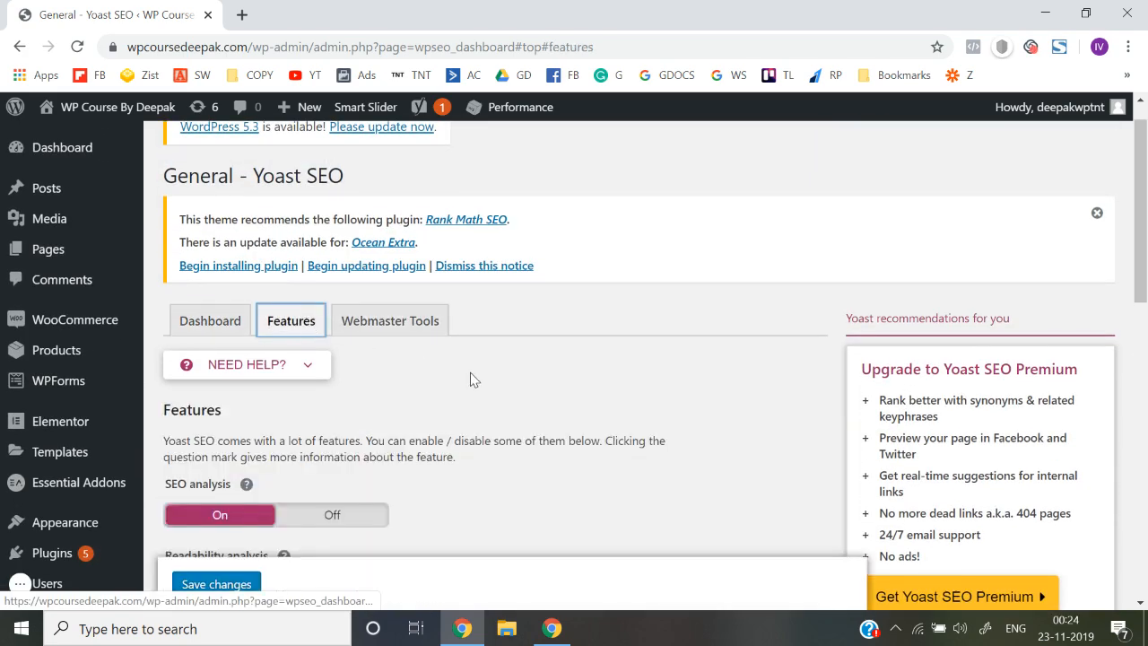
pyautogui.scroll(-8, 469, 372)
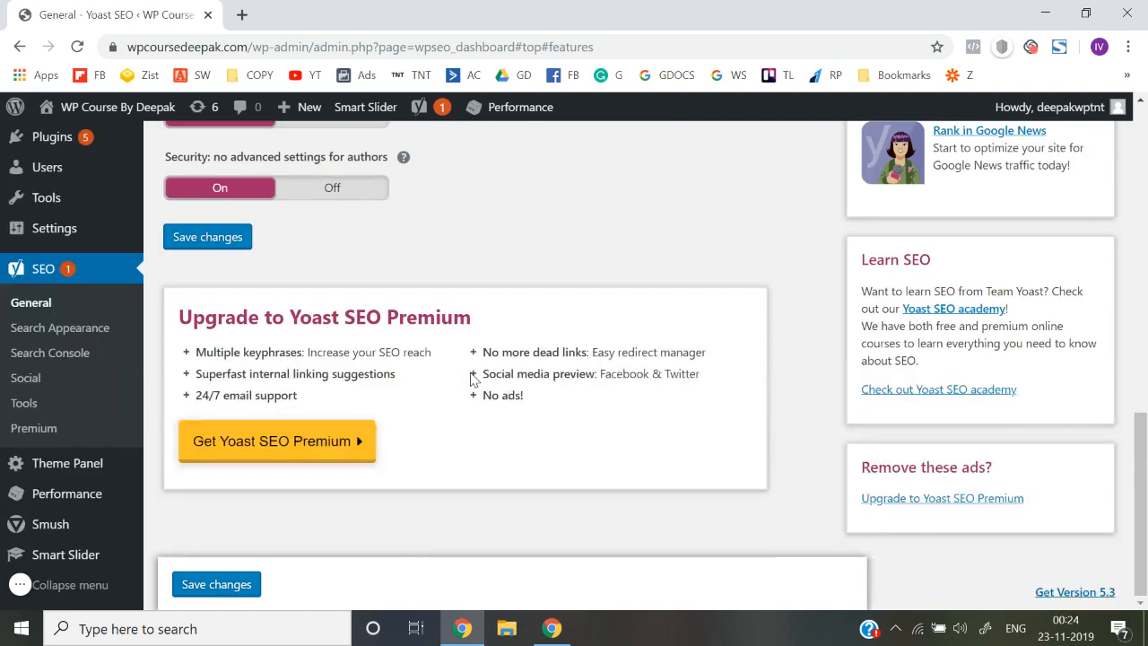
pyautogui.scroll(8, 470, 377)
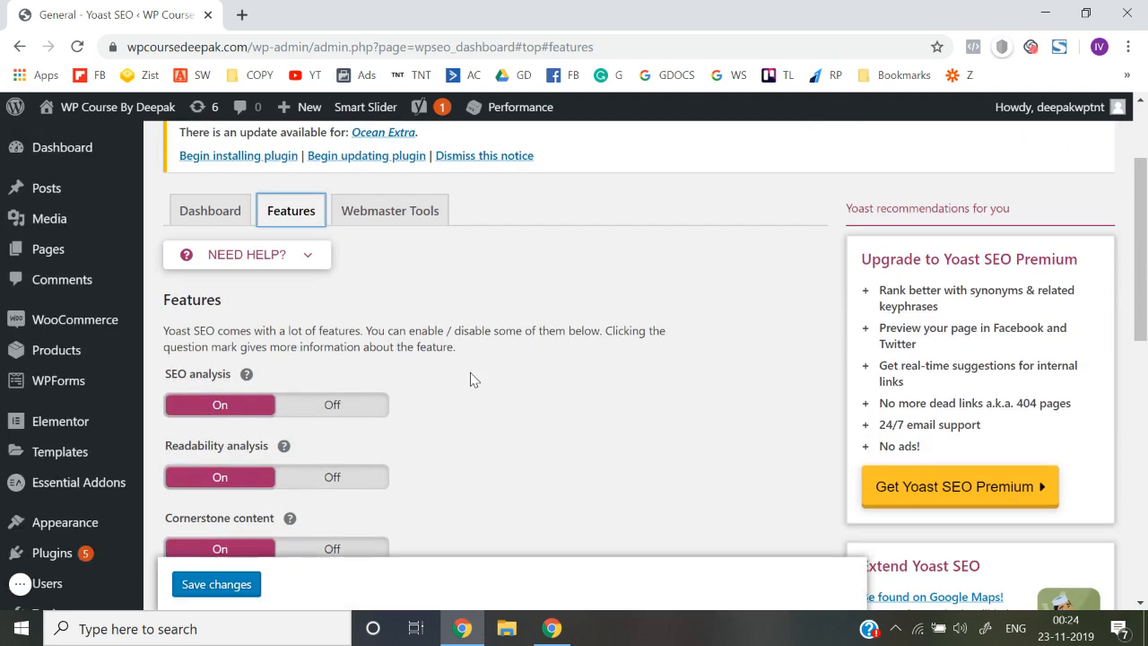
pyautogui.scroll(-4, 474, 380)
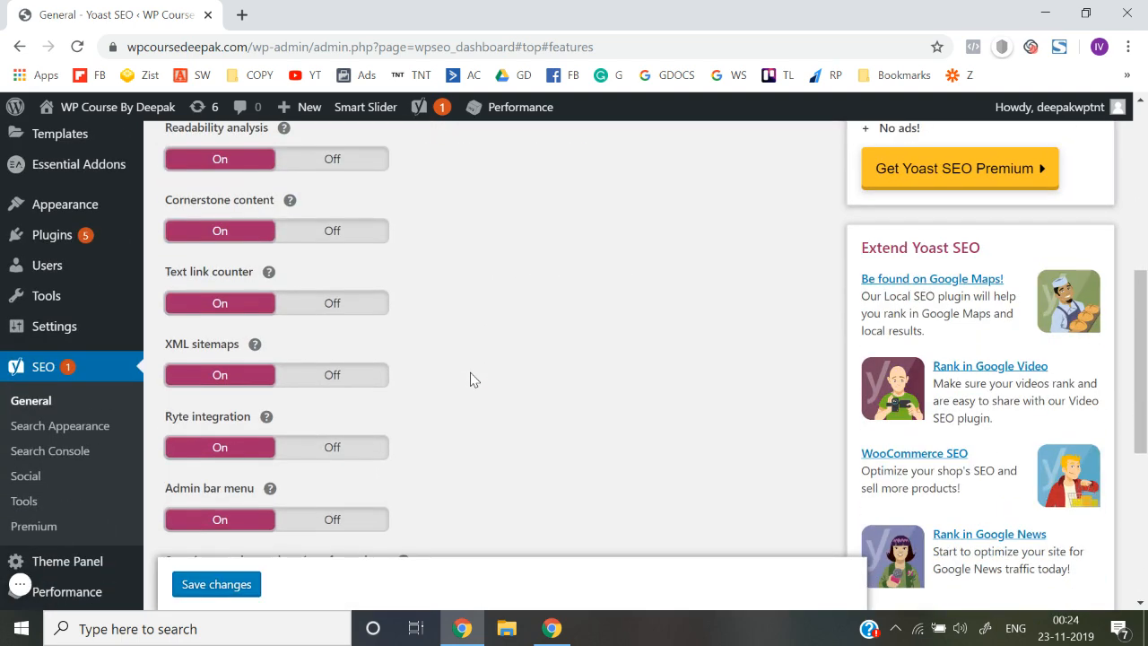
pyautogui.scroll(5, 474, 380)
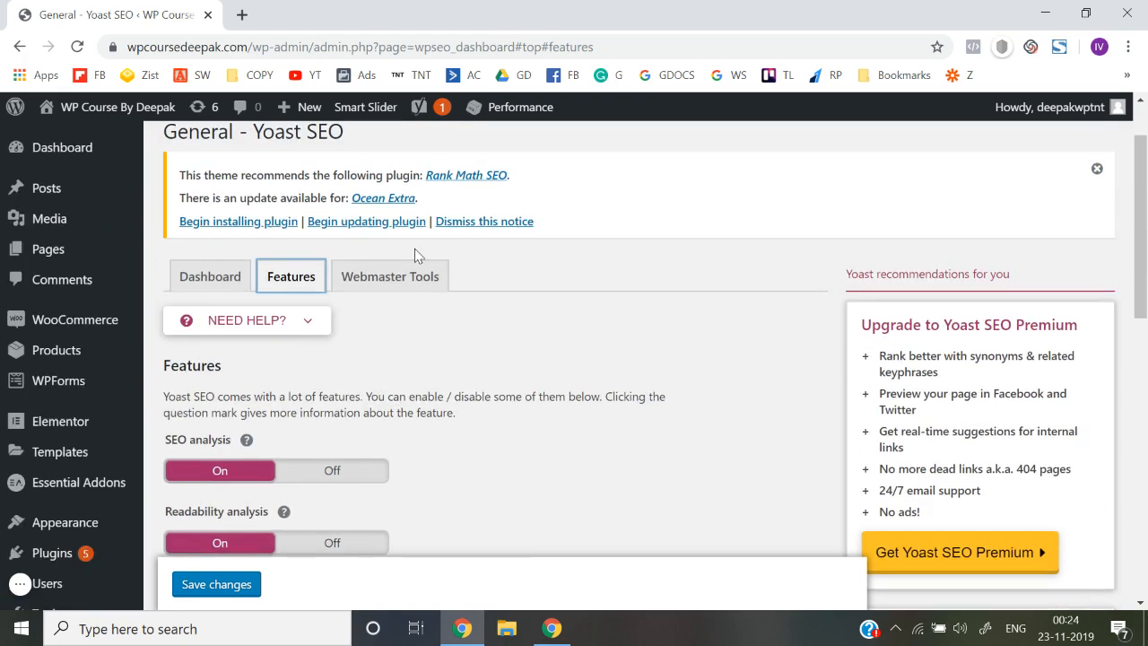
# Step: View the Webmaster Tools section of Yoast SEO's general settings
pyautogui.click(404, 287)
pyautogui.scroll(-6, 508, 377)
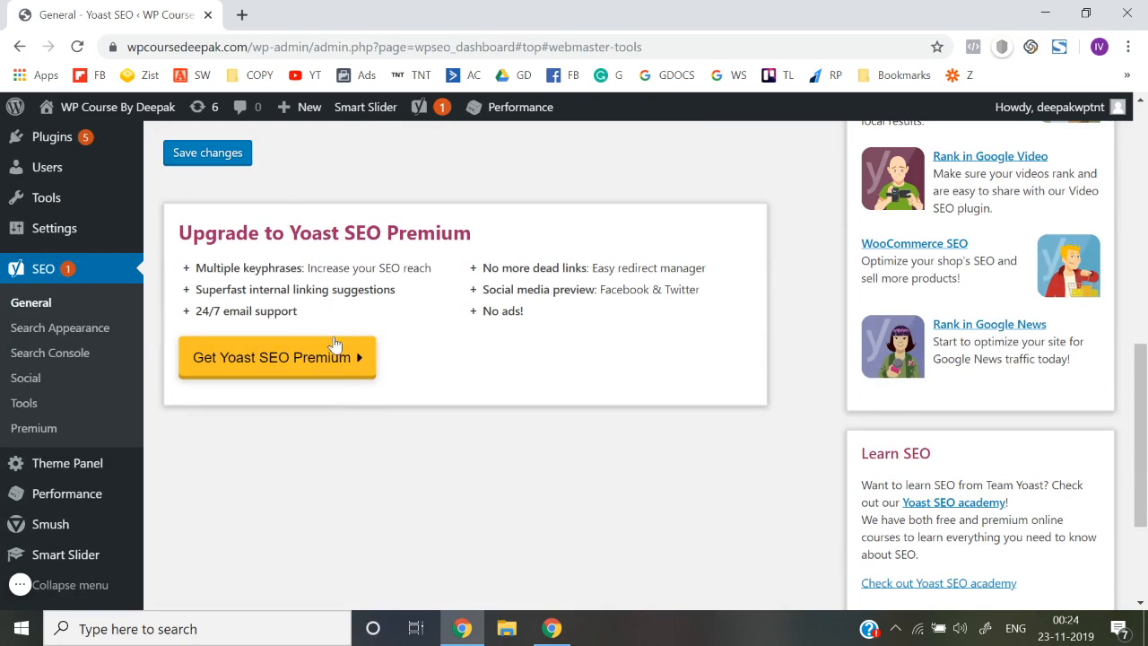
pyautogui.scroll(-2, 331, 479)
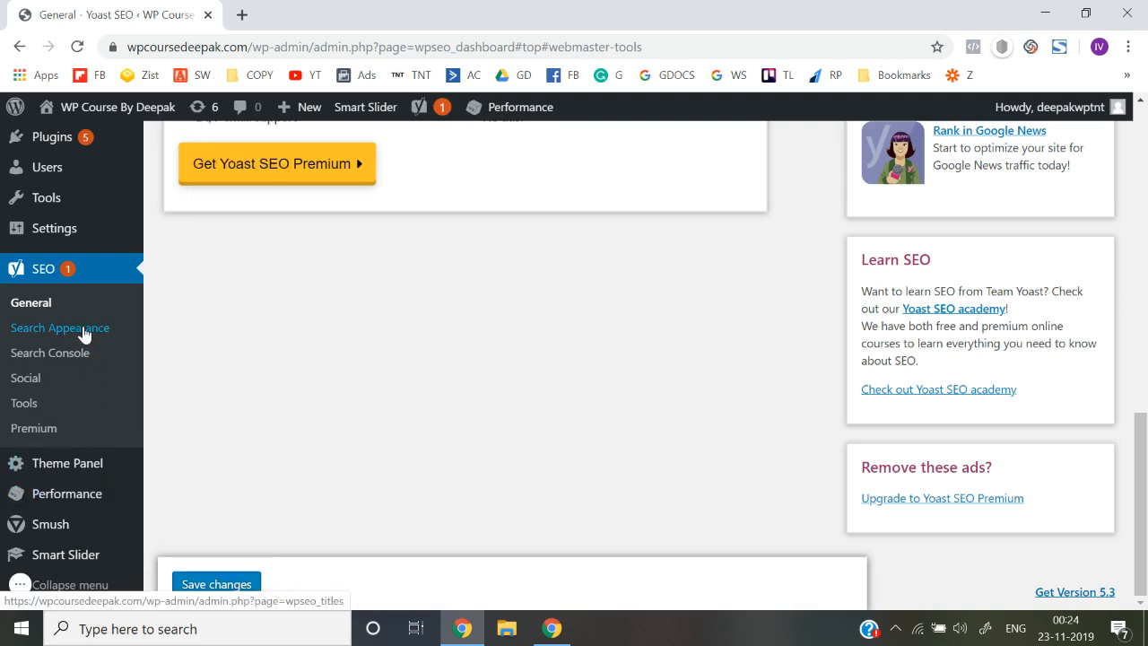
# Step: Open Yoast SEO's Search Appearance settings and review the general options, including the title separator
pyautogui.click(83, 333)
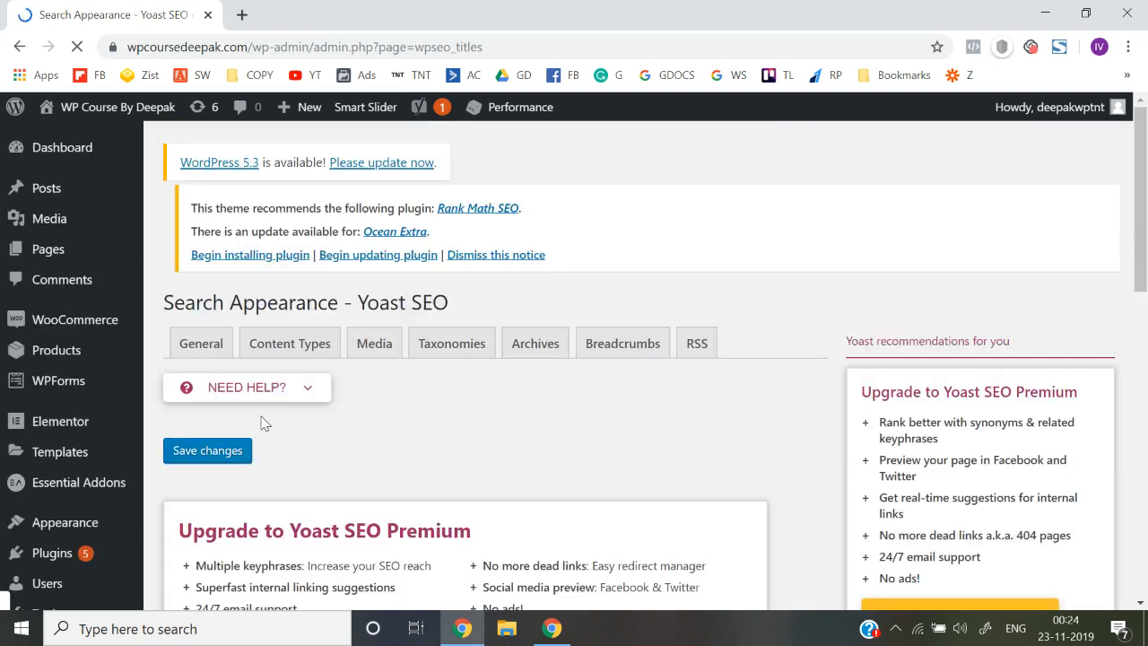
pyautogui.scroll(-6, 264, 424)
pyautogui.scroll(-4, 264, 423)
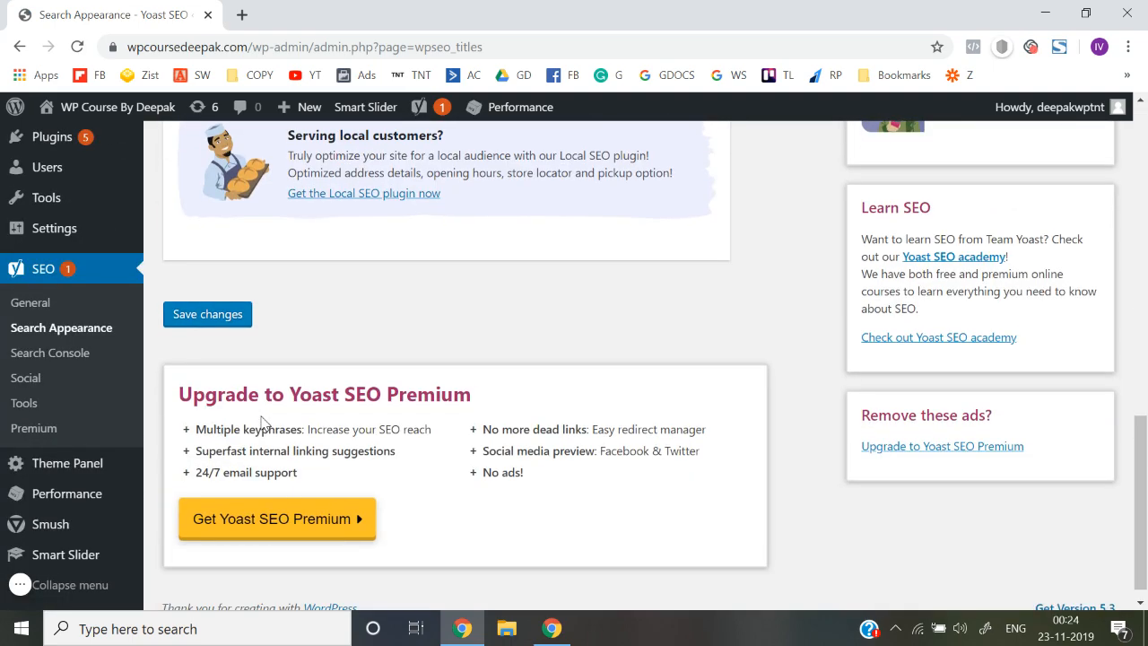
pyautogui.scroll(10, 262, 422)
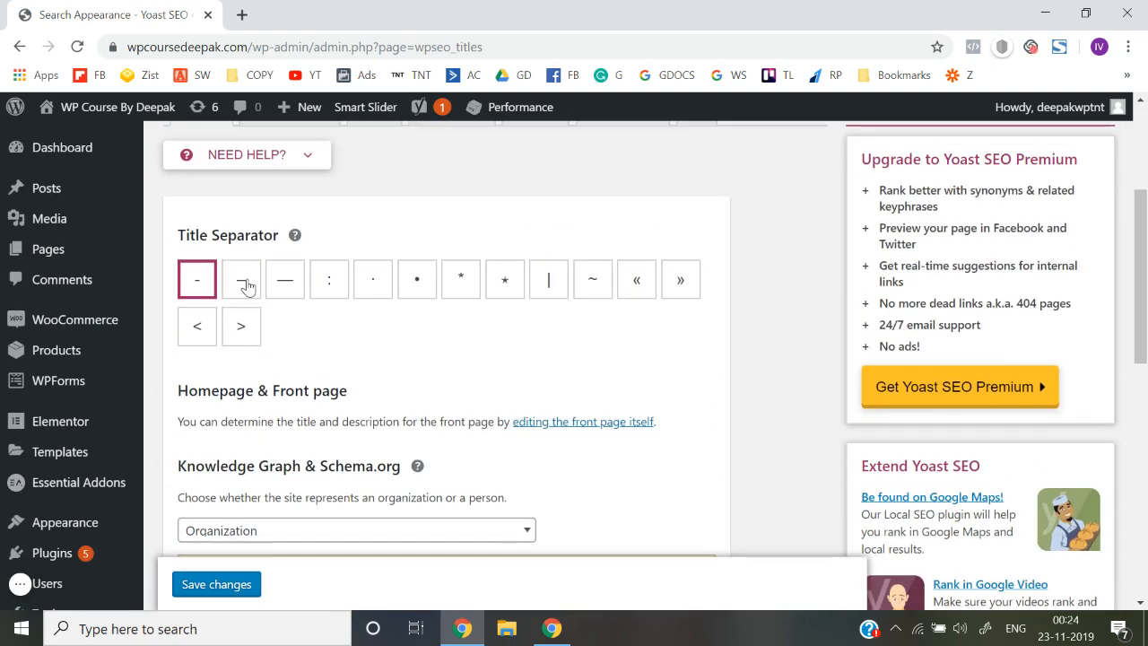
# Step: Examine the Content Types settings that control the default search appearance of posts and other content
pyautogui.click(290, 310)
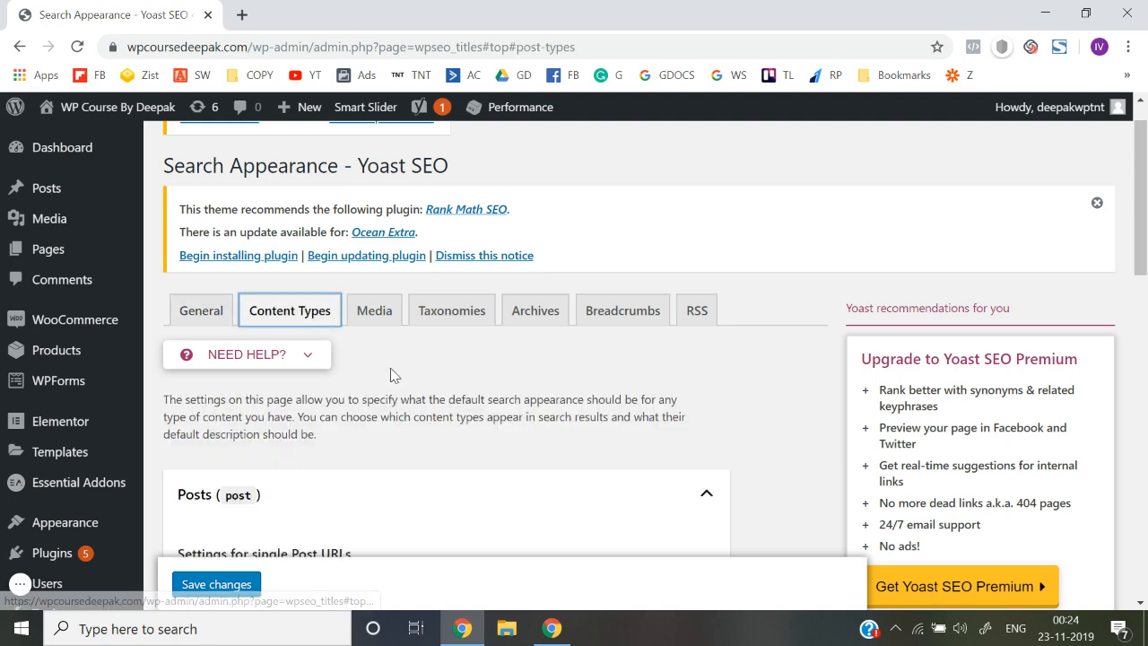
pyautogui.scroll(-4, 391, 375)
pyautogui.scroll(-1, 391, 375)
pyautogui.scroll(5, 391, 375)
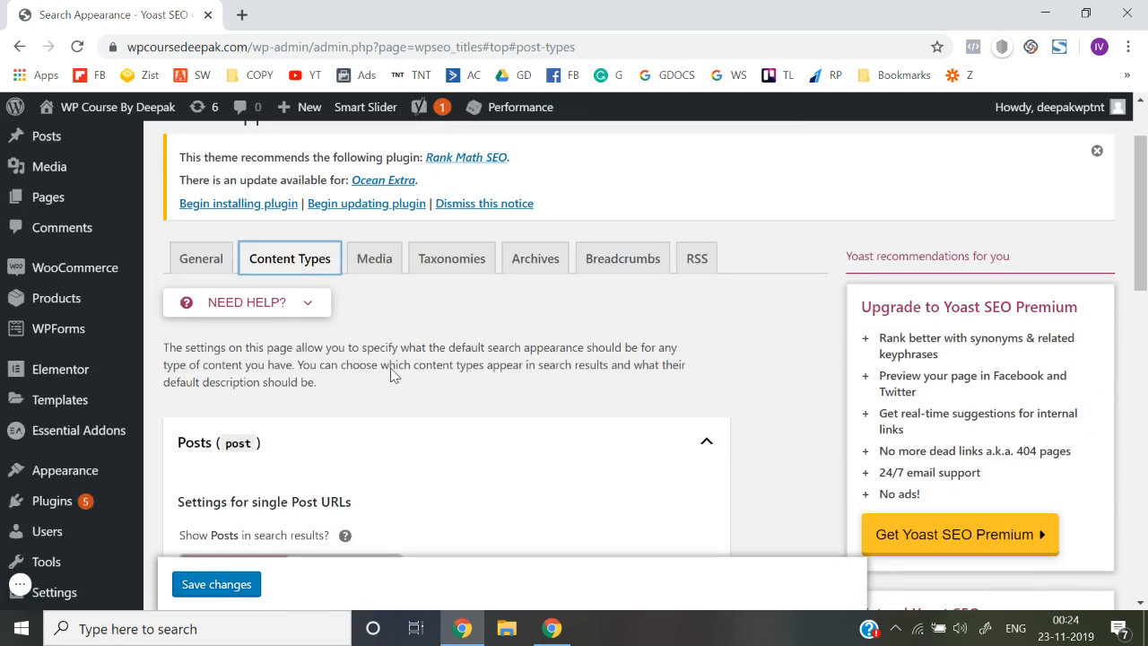
# Step: Browse the Media, Taxonomies, Archives and Breadcrumbs search appearance settings, and return to the general Knowledge Graph & Schema.org options
pyautogui.click(374, 258)
pyautogui.scroll(-1, 432, 334)
pyautogui.click(440, 204)
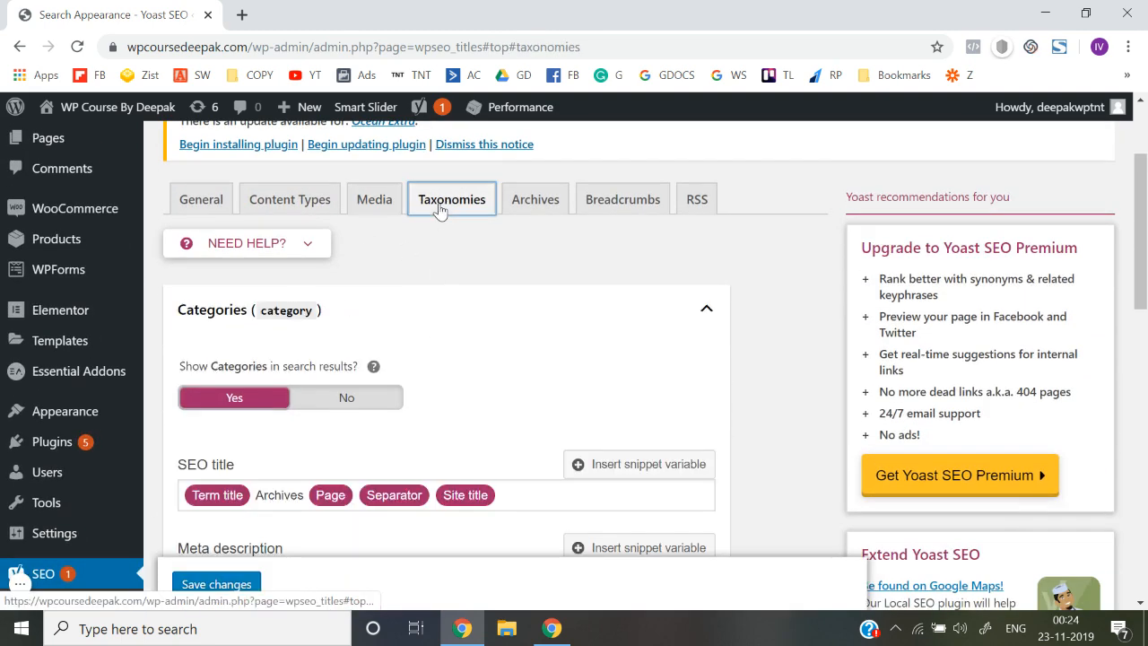
pyautogui.click(563, 204)
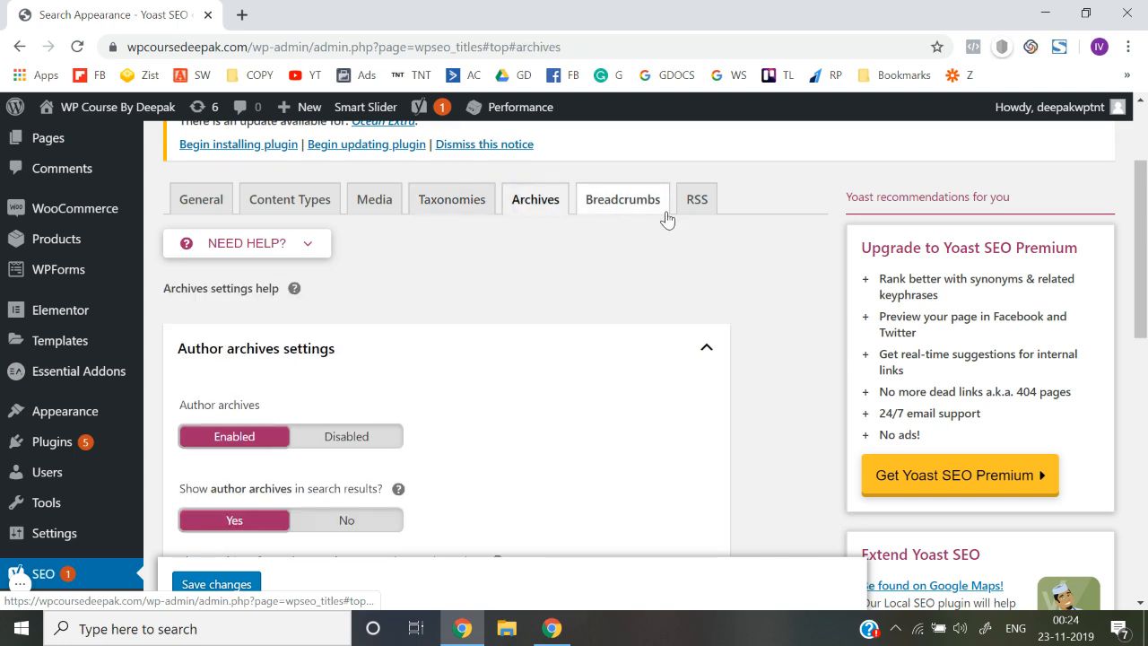
pyautogui.click(659, 208)
pyautogui.click(210, 203)
pyautogui.scroll(-3, 441, 332)
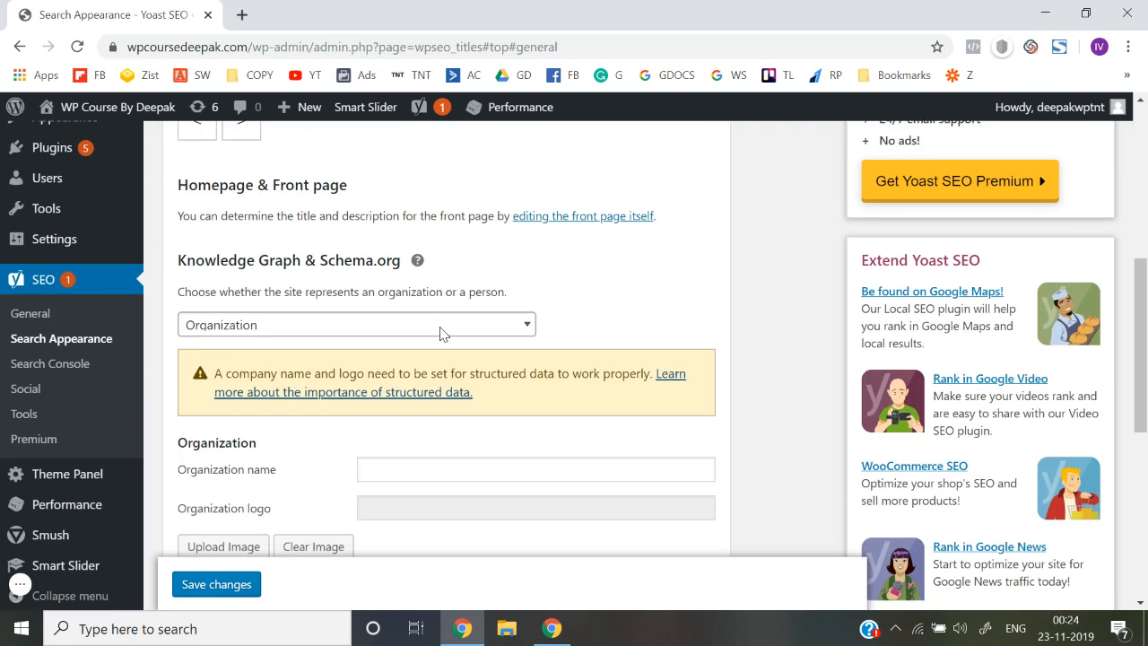
# Step: Check Yoast SEO's Search Console page and open its Social settings
pyautogui.click(80, 374)
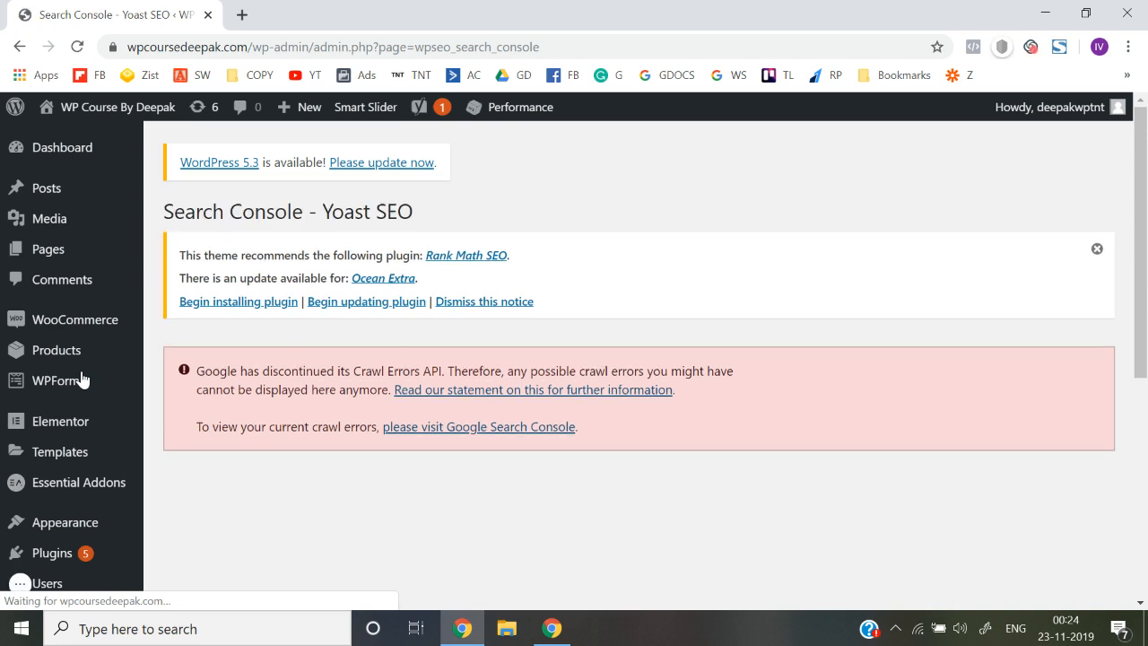
pyautogui.scroll(-3, 287, 410)
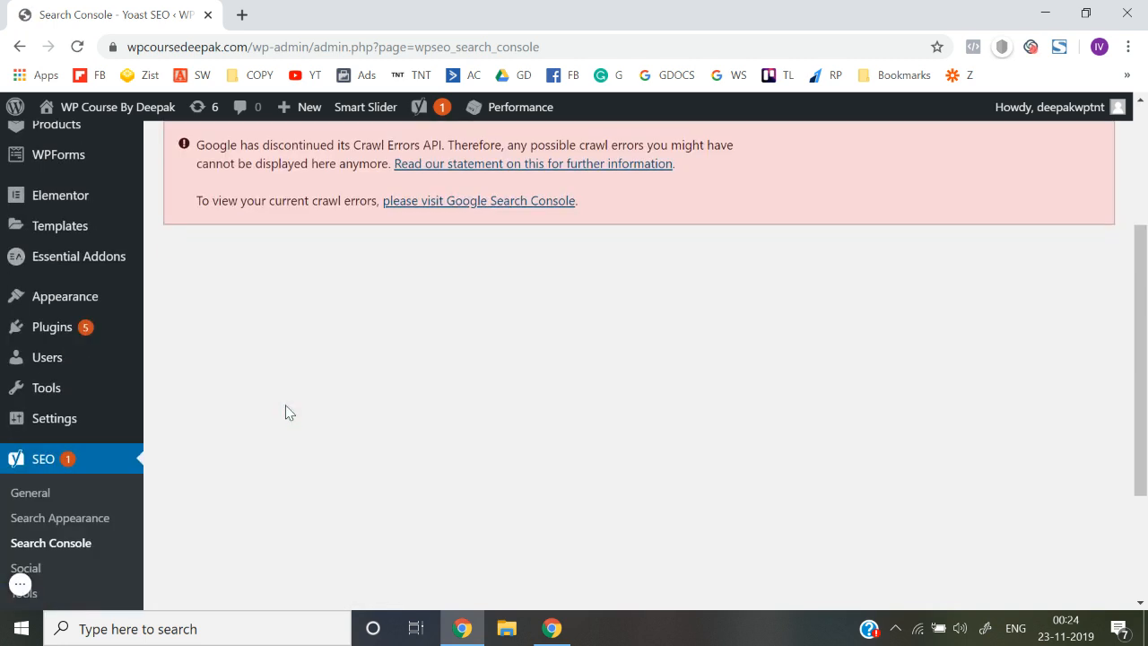
pyautogui.scroll(-2, 97, 500)
pyautogui.click(38, 408)
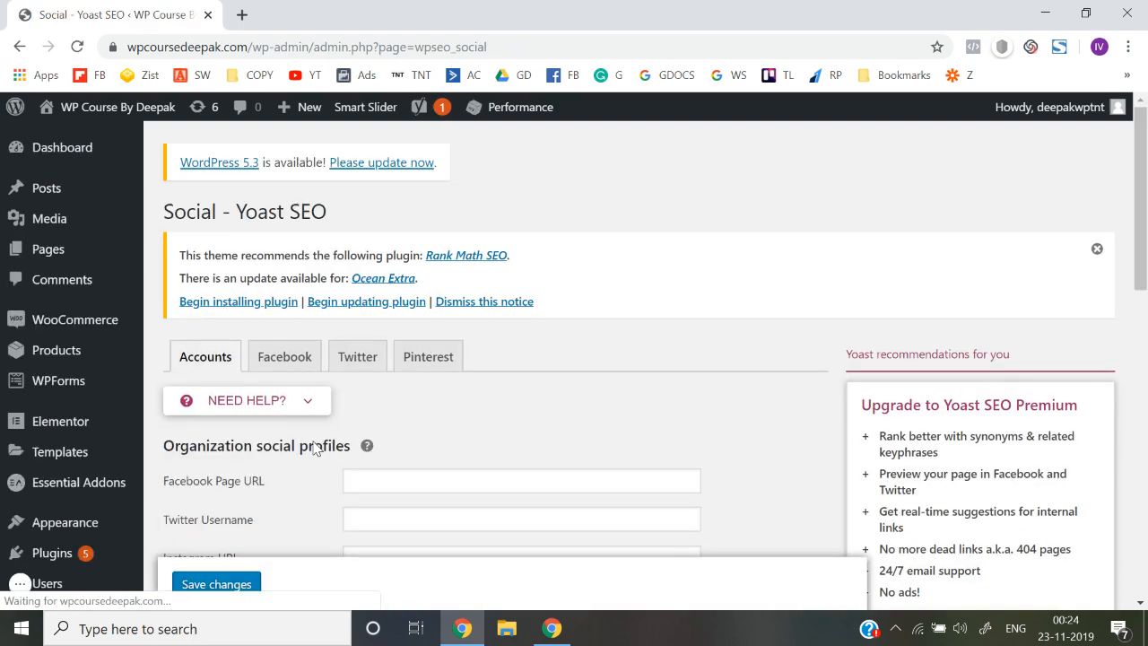
# Step: Look over the organization social profile fields and return to the general Search Appearance settings with the title separators
pyautogui.scroll(-3, 313, 449)
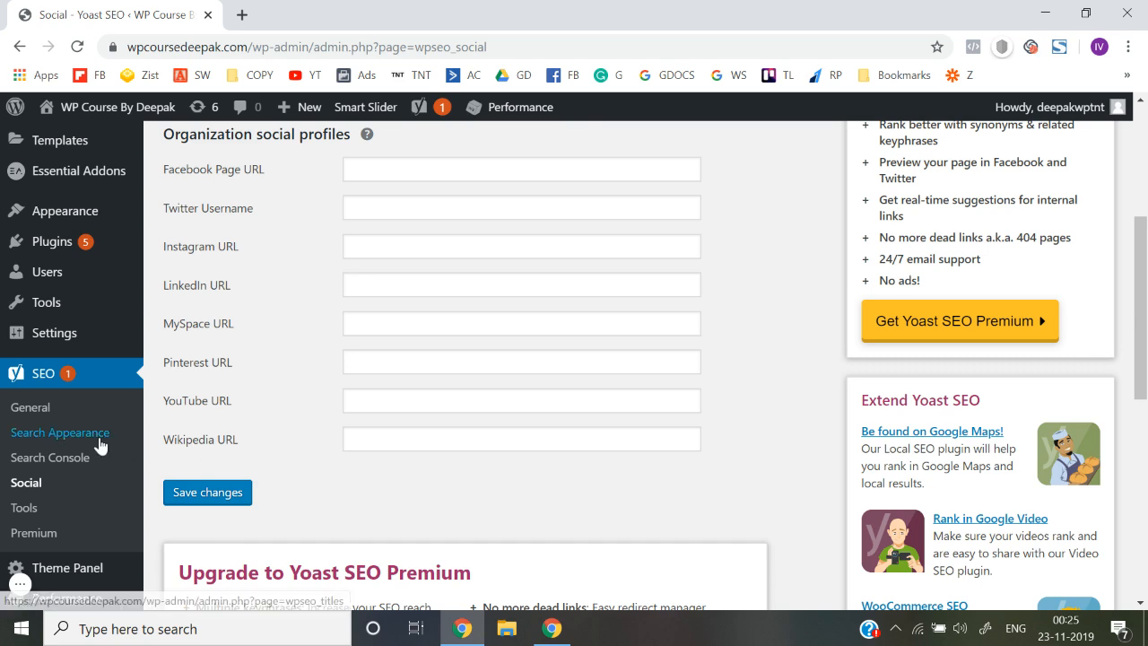
pyautogui.scroll(-1, 54, 412)
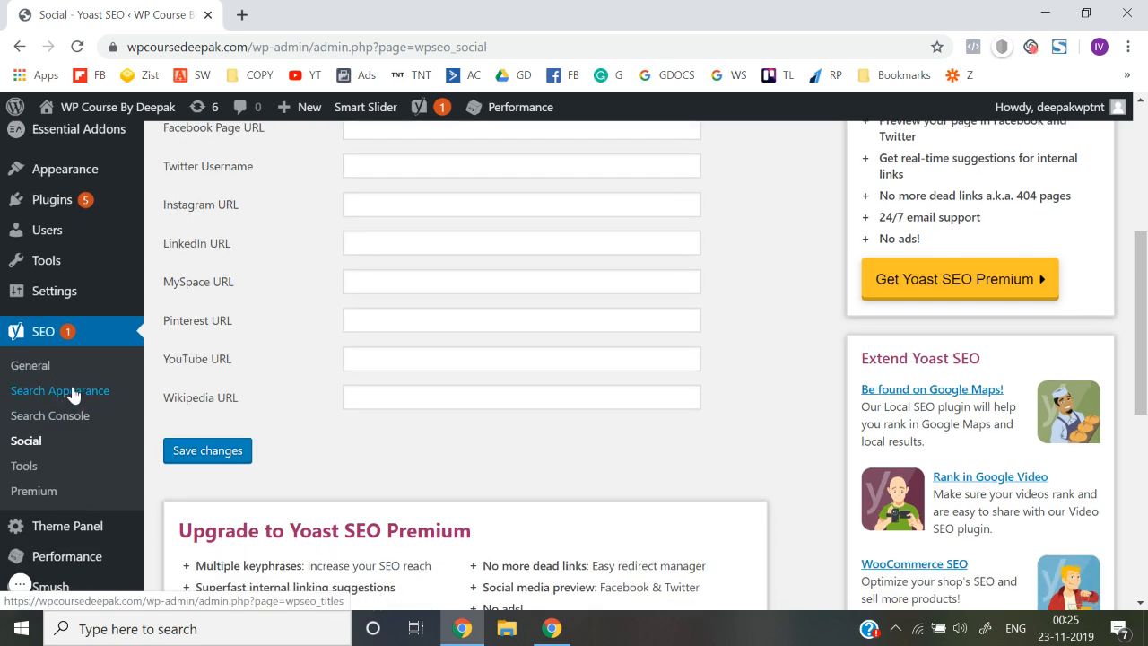
pyautogui.click(74, 396)
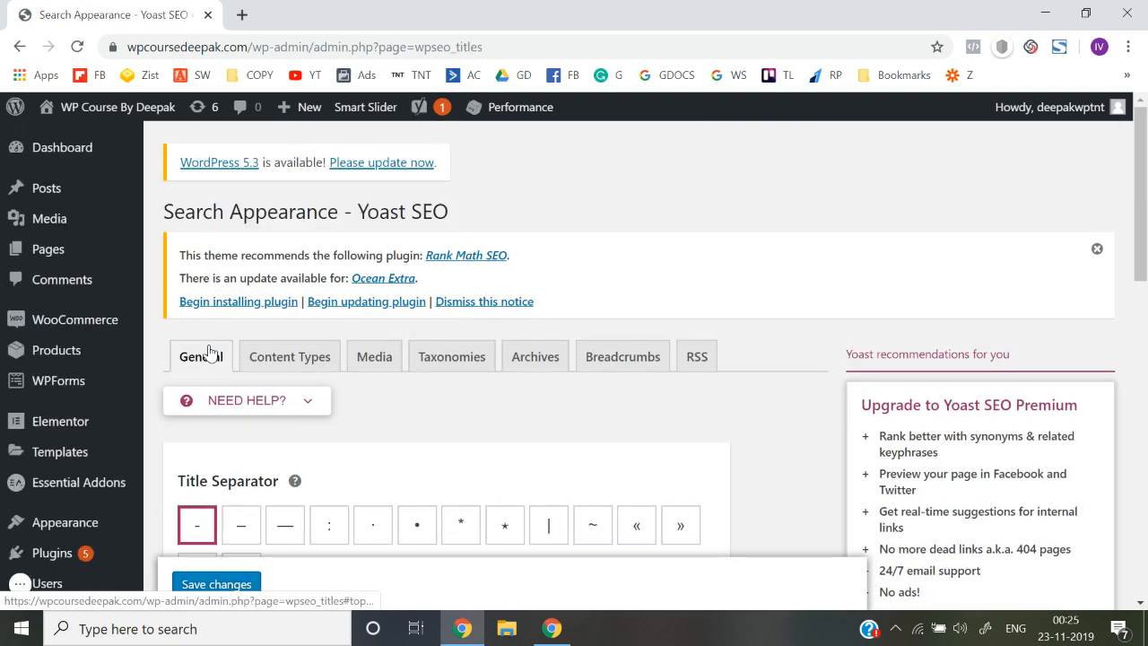
pyautogui.click(208, 355)
pyautogui.scroll(-2, 367, 392)
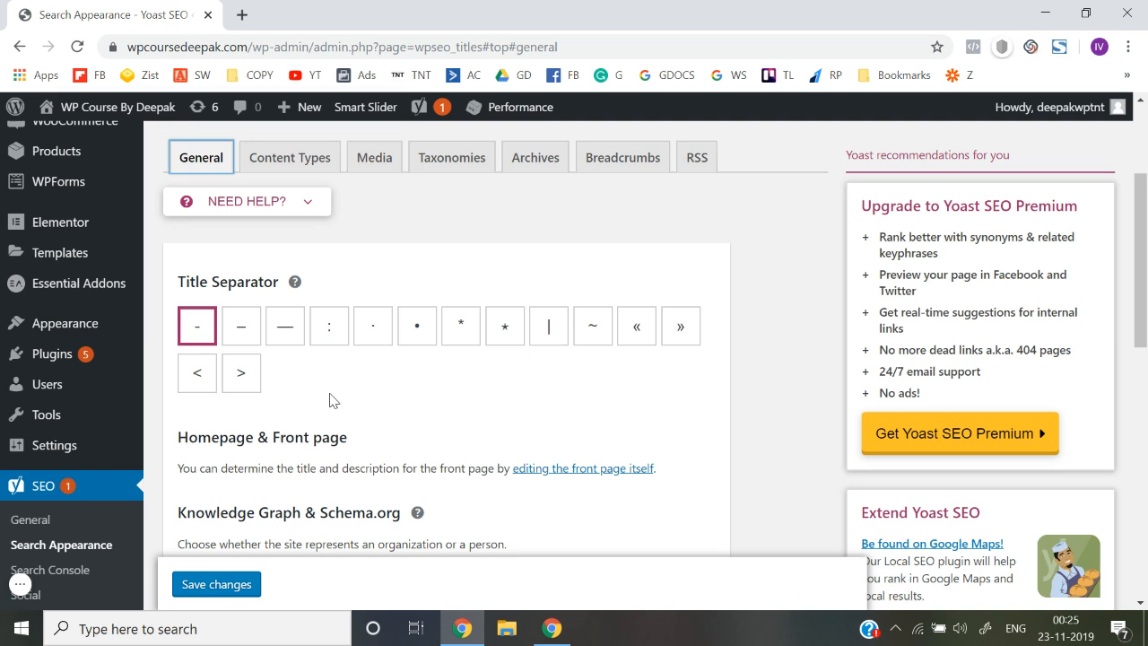
# Step: Try several title separators, including the star and the vertical bar, and reselect the hyphen
pyautogui.click(256, 330)
pyautogui.click(284, 333)
pyautogui.click(328, 334)
pyautogui.click(371, 334)
pyautogui.click(416, 334)
pyautogui.click(500, 335)
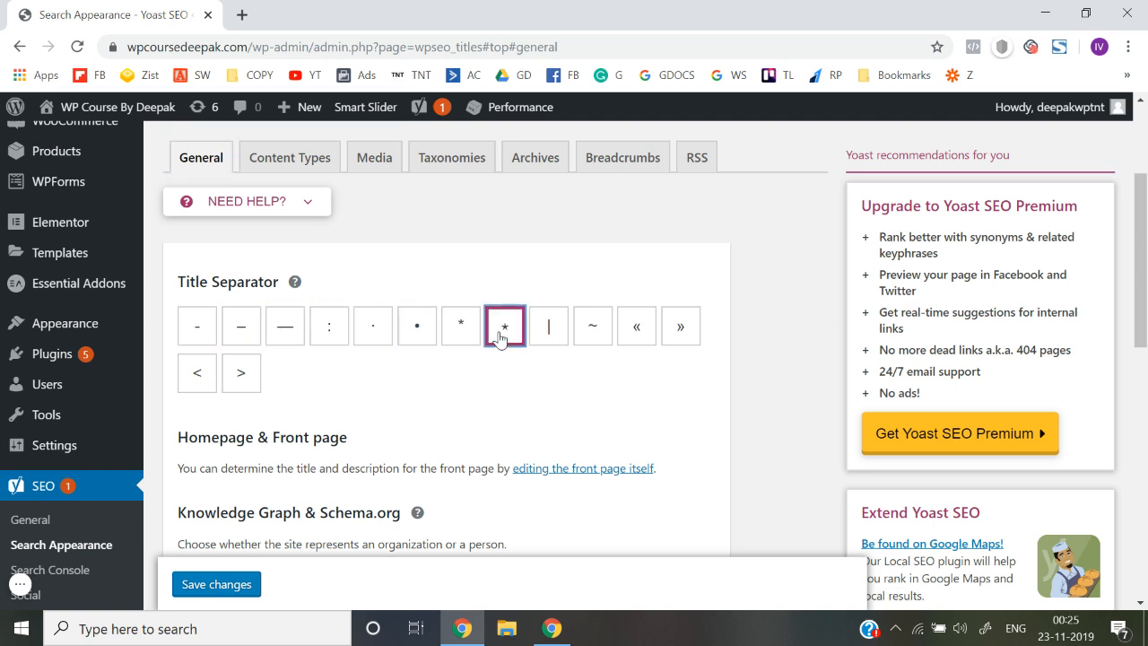
pyautogui.click(211, 344)
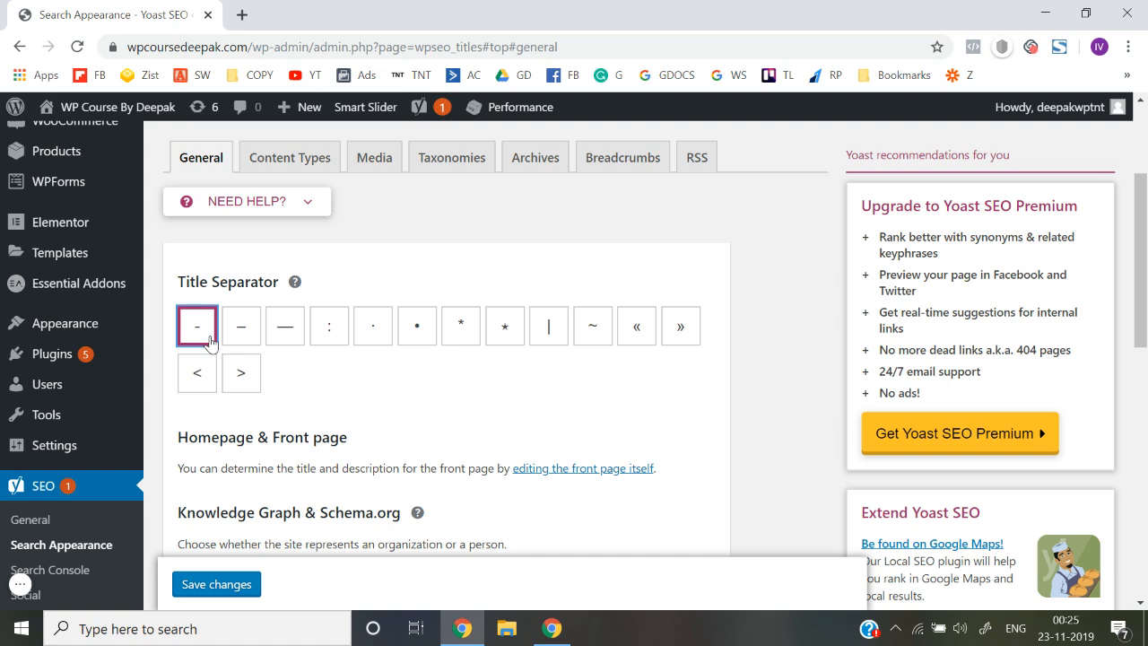
pyautogui.click(551, 341)
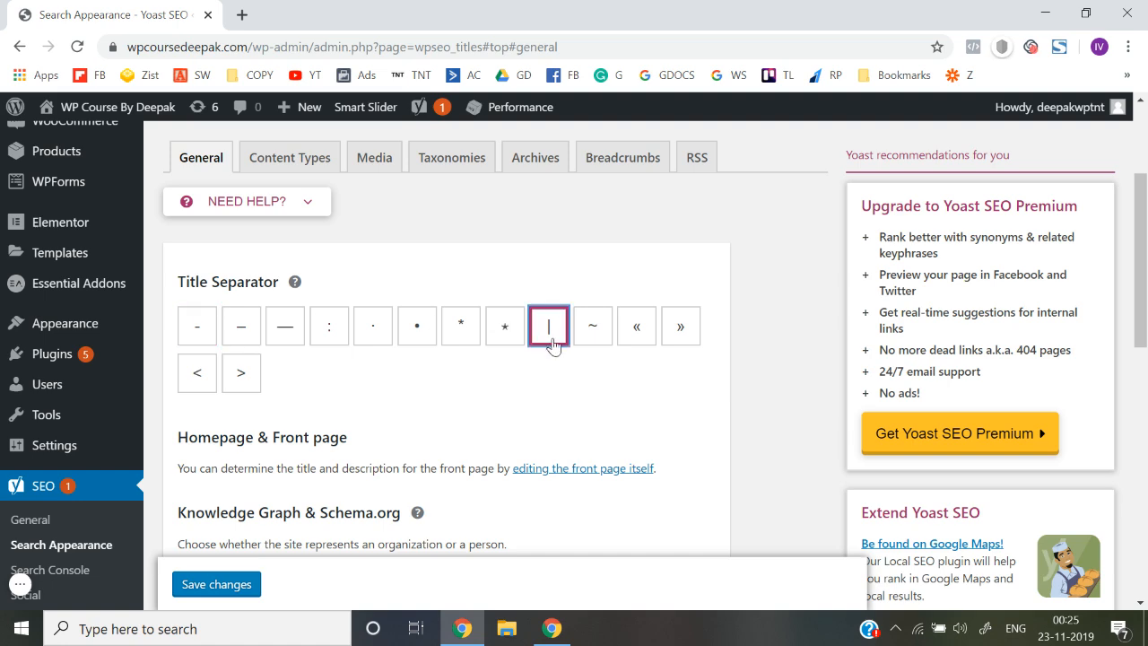
pyautogui.click(186, 345)
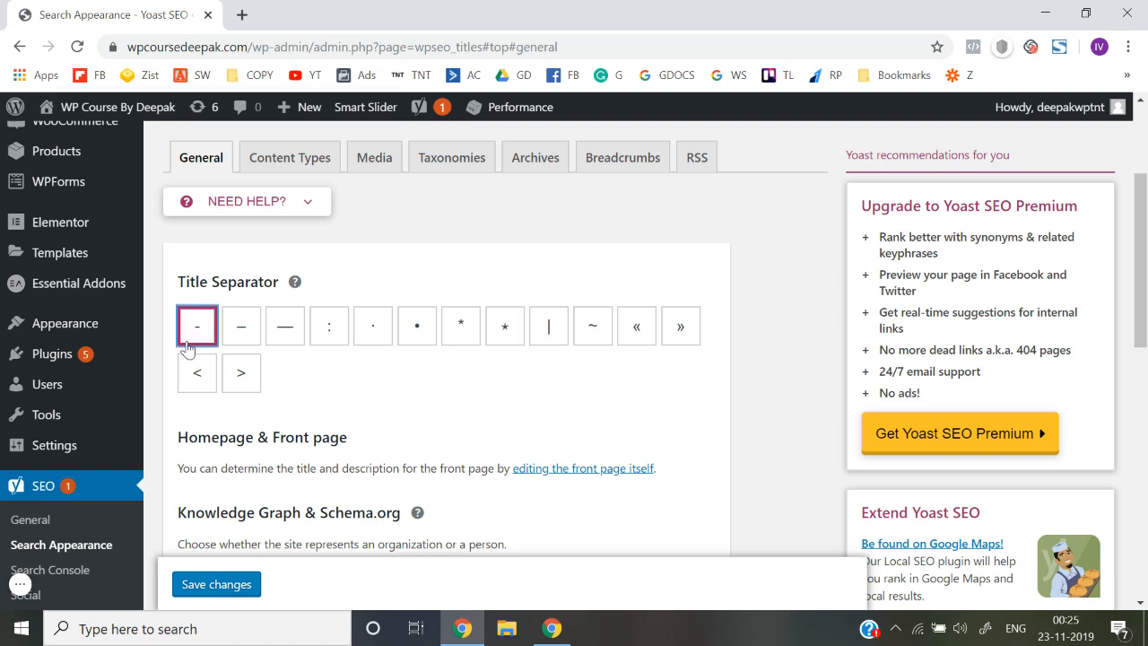
# Step: Try Person as what the site represents under Knowledge Graph & Schema.org, and switch back to Organization
pyautogui.scroll(-5, 186, 345)
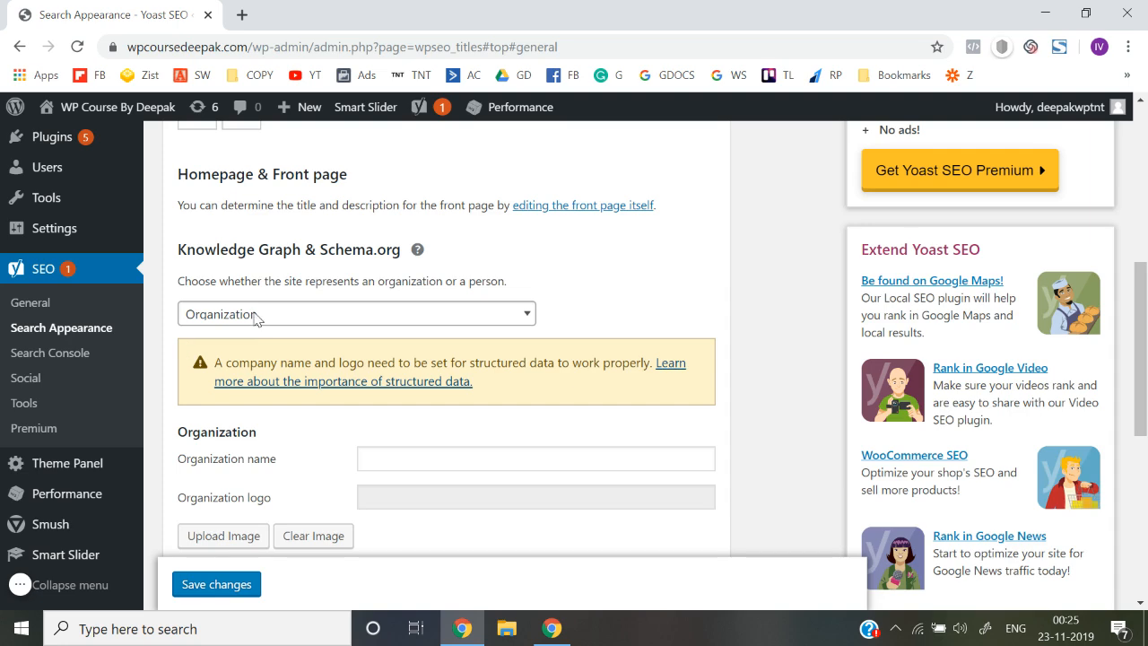
pyautogui.scroll(2, 255, 318)
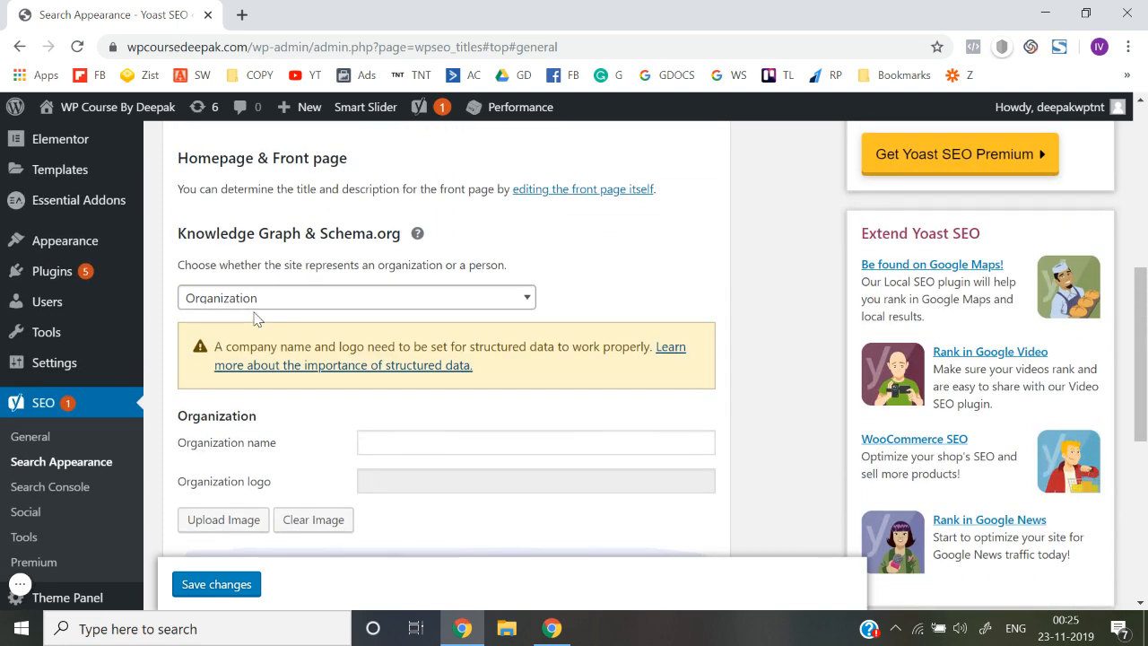
pyautogui.scroll(-4, 254, 318)
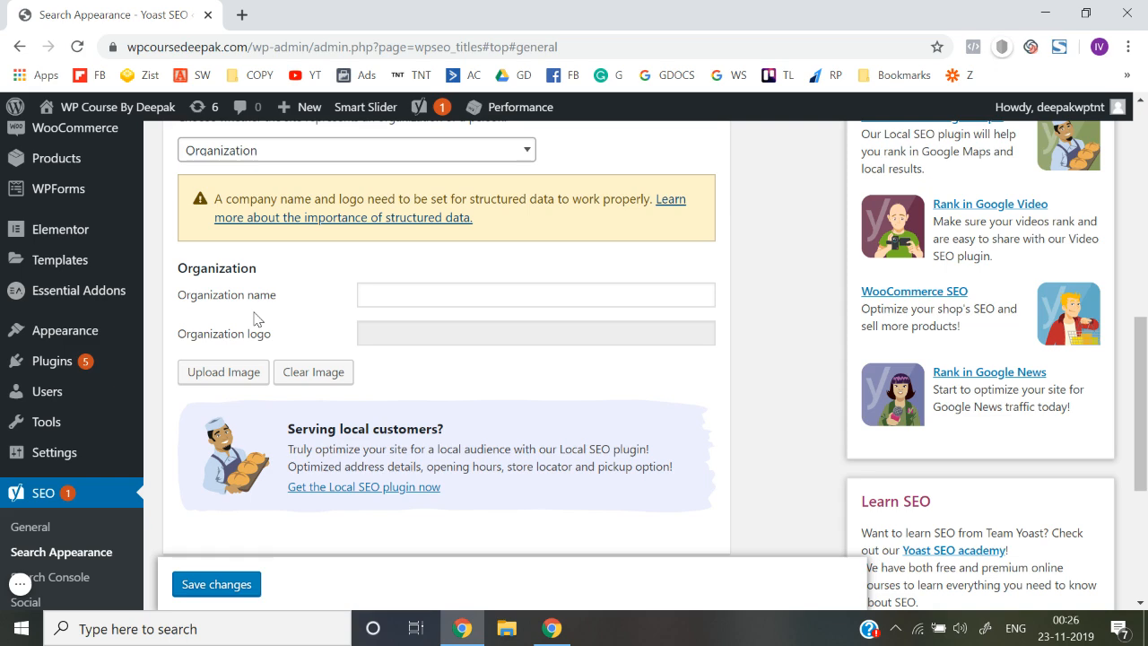
pyautogui.scroll(3, 255, 319)
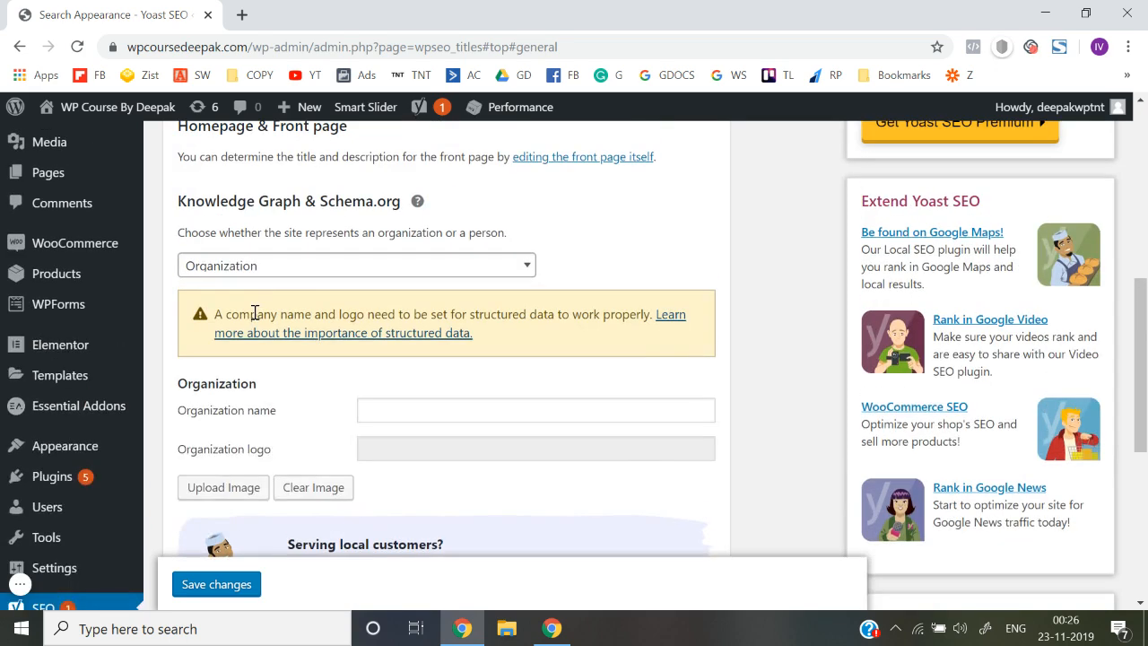
pyautogui.scroll(-1, 277, 288)
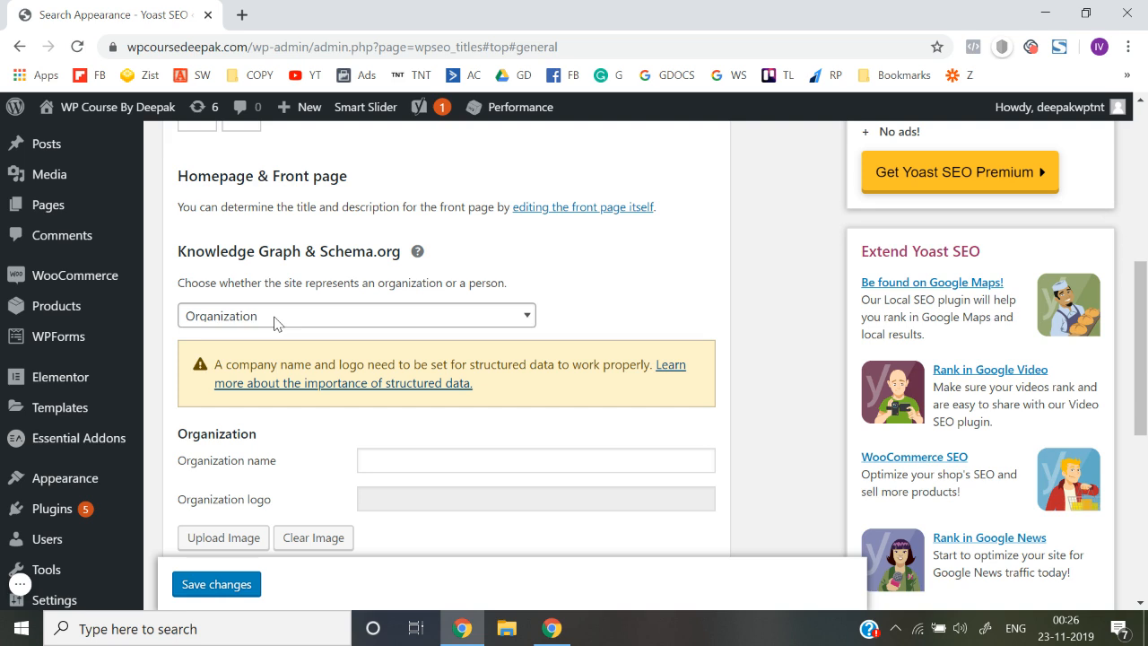
pyautogui.click(276, 321)
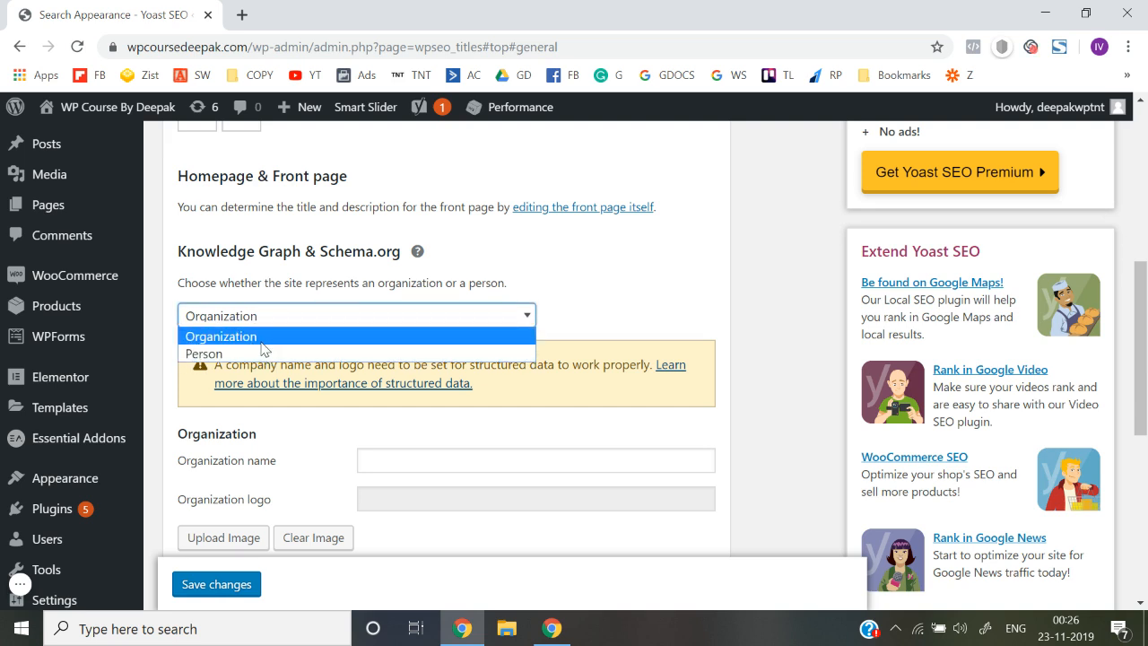
pyautogui.click(260, 353)
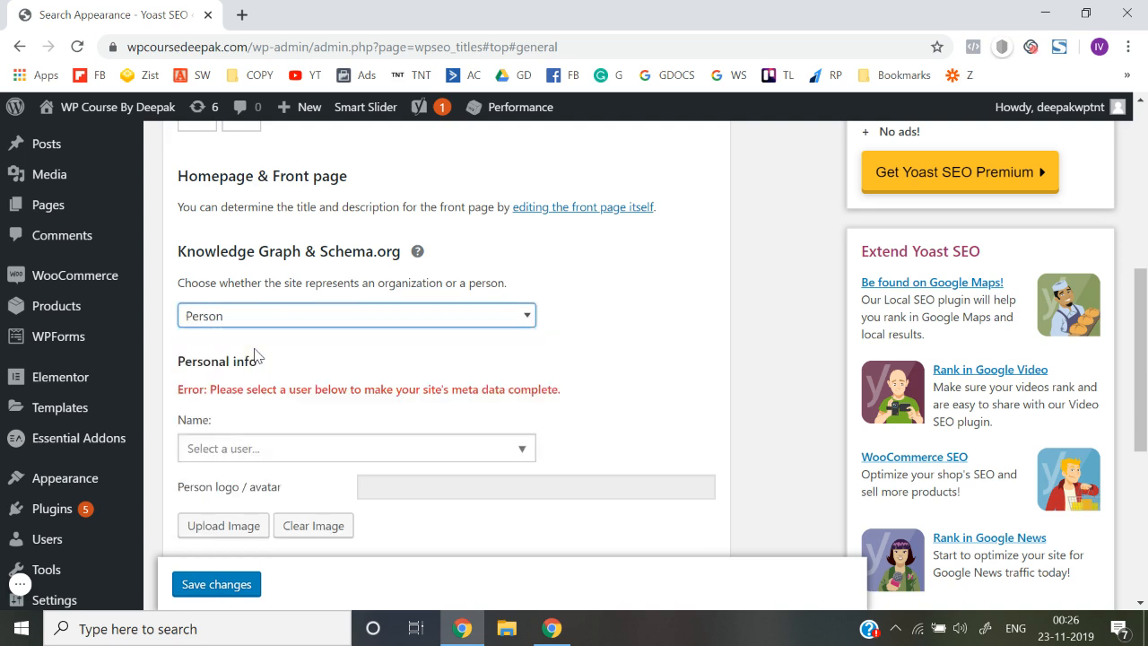
pyautogui.scroll(-1, 255, 356)
pyautogui.click(259, 249)
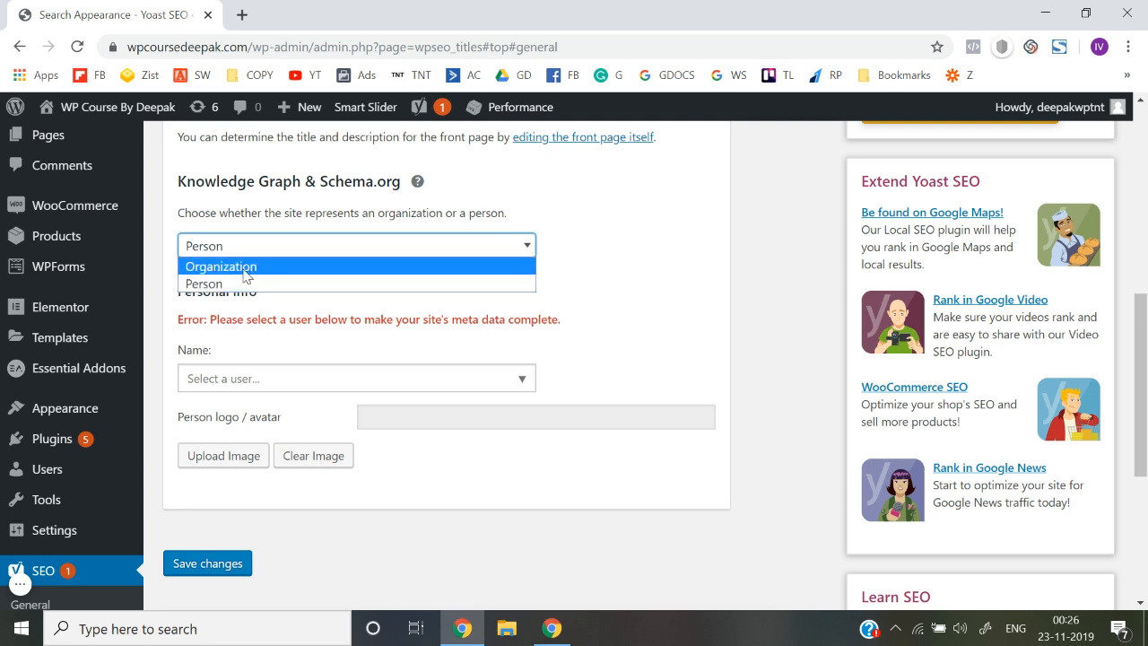
pyautogui.click(244, 276)
# Step: Enter "WP Course" as the organization name
pyautogui.scroll(-1, 243, 274)
pyautogui.click(450, 309)
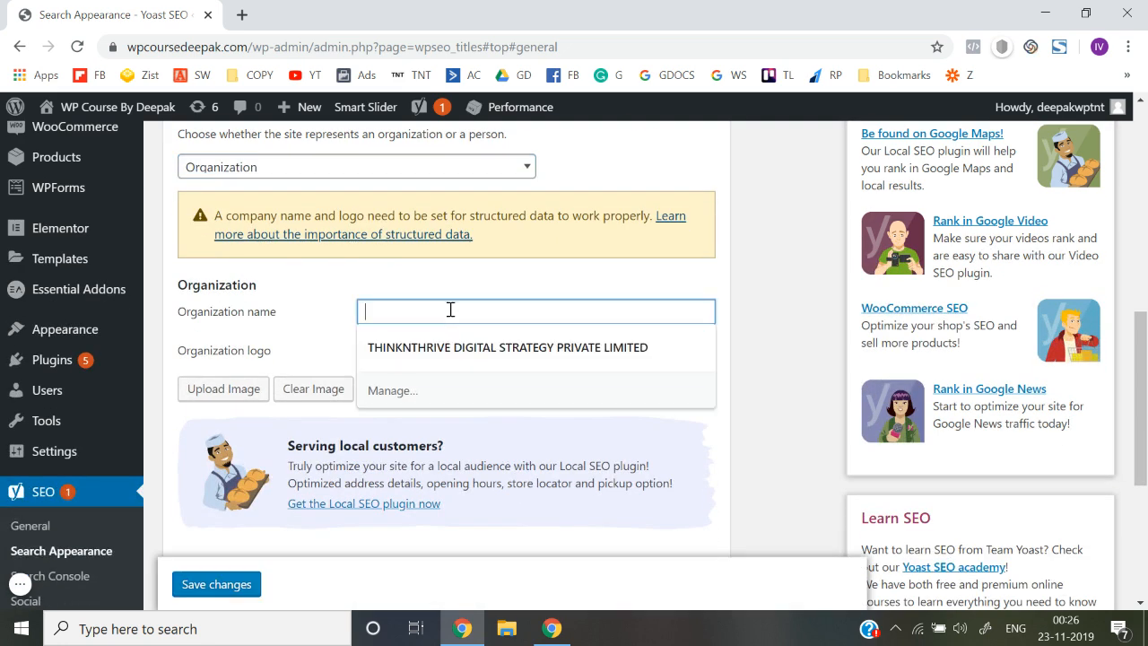
pyautogui.write('WP Cpou')
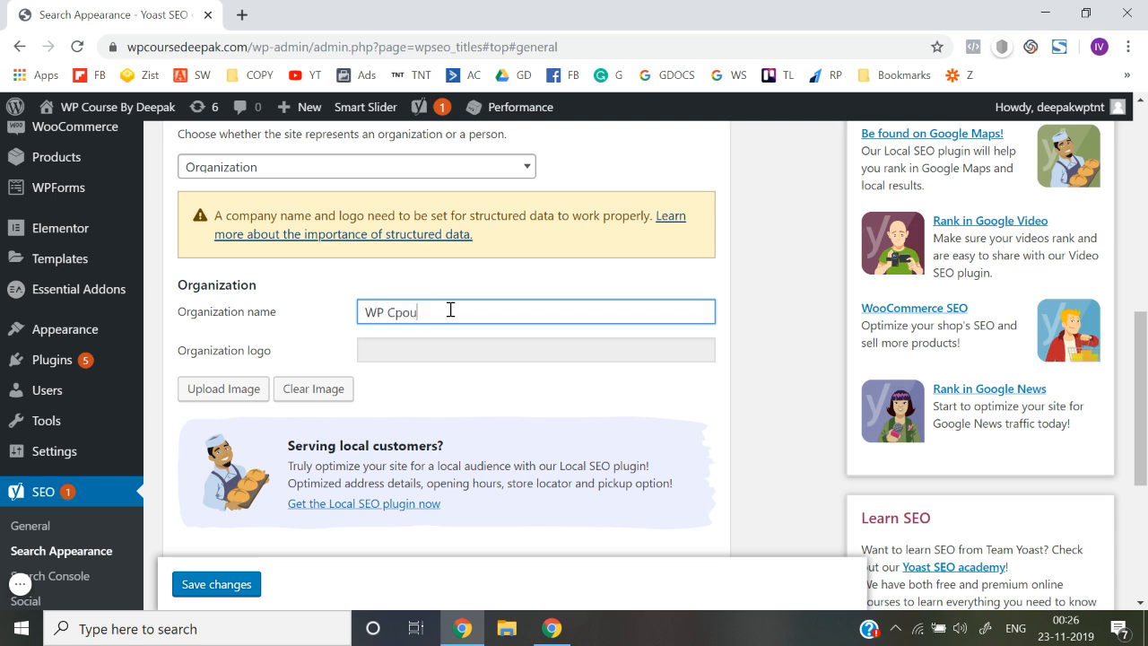
pyautogui.press('BackSpace')
pyautogui.press('BackSpace')
pyautogui.write('ourse')
# Step: Use cropped-WP-Course-1.png from the media library as the organization logo and save the changes
pyautogui.click(225, 390)
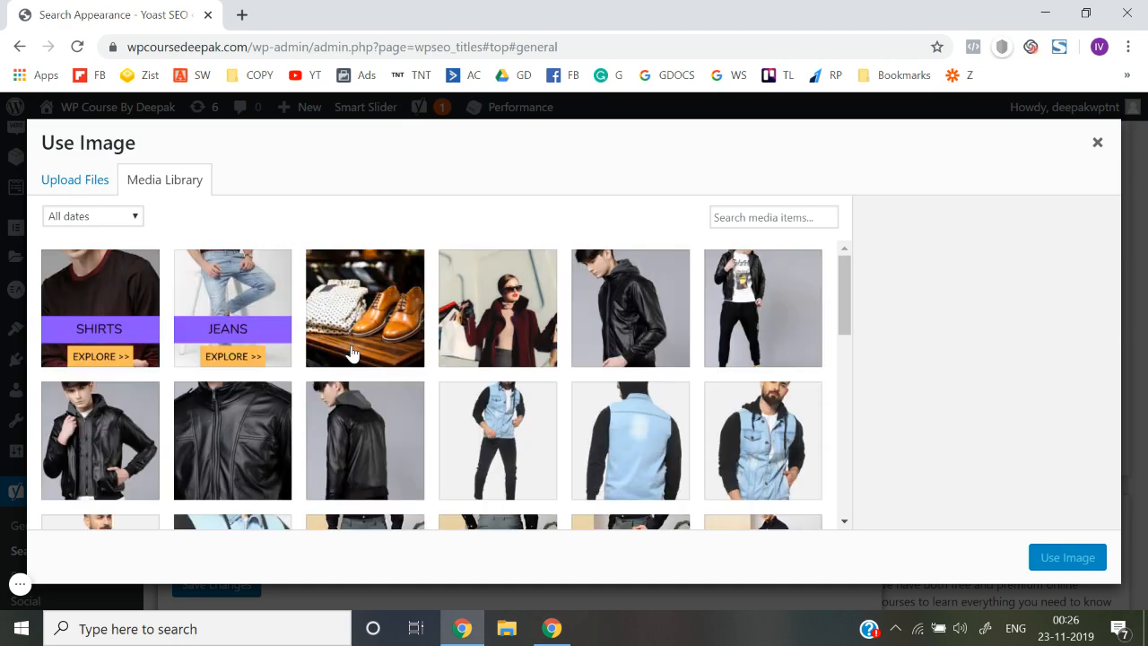
pyautogui.scroll(-10, 315, 369)
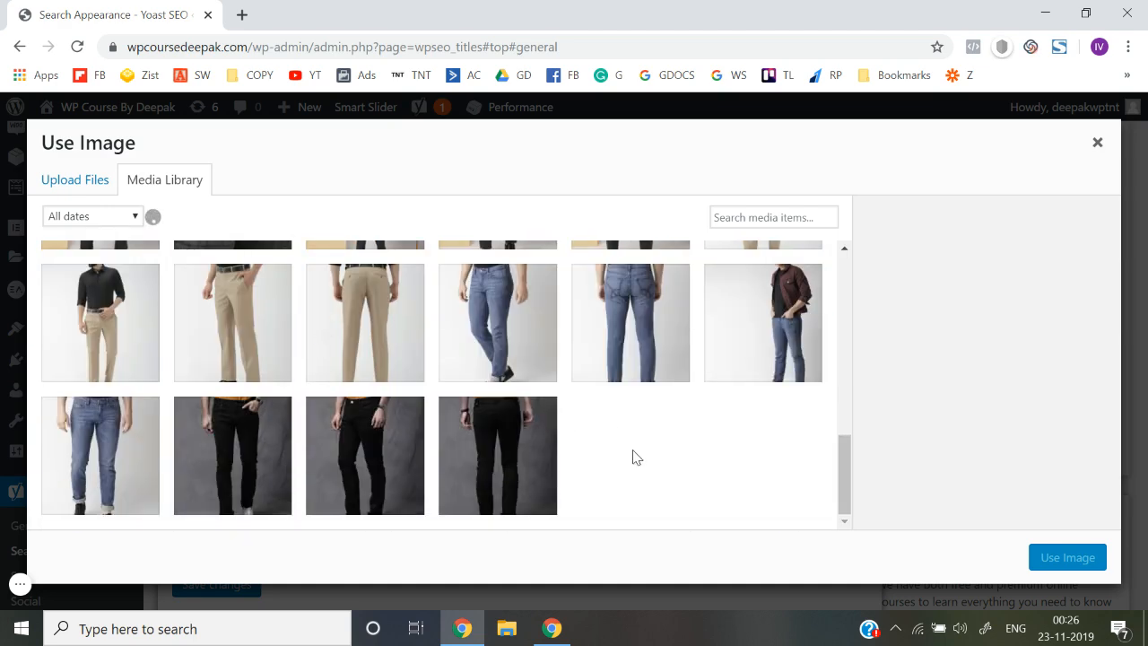
pyautogui.scroll(-5, 374, 406)
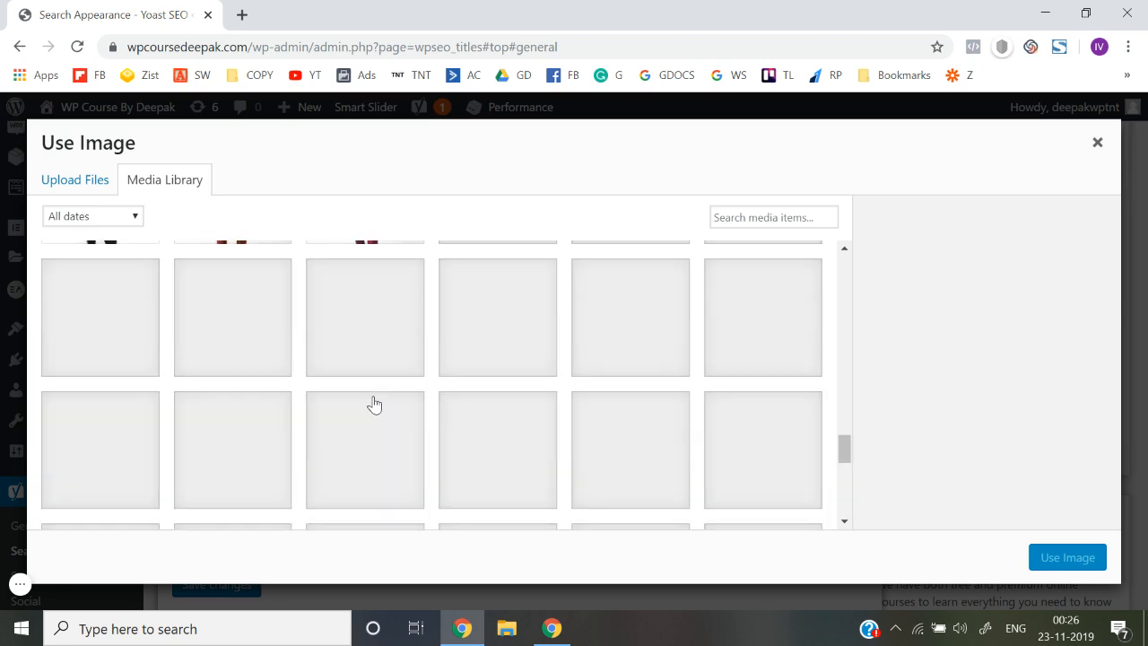
pyautogui.scroll(-1, 374, 405)
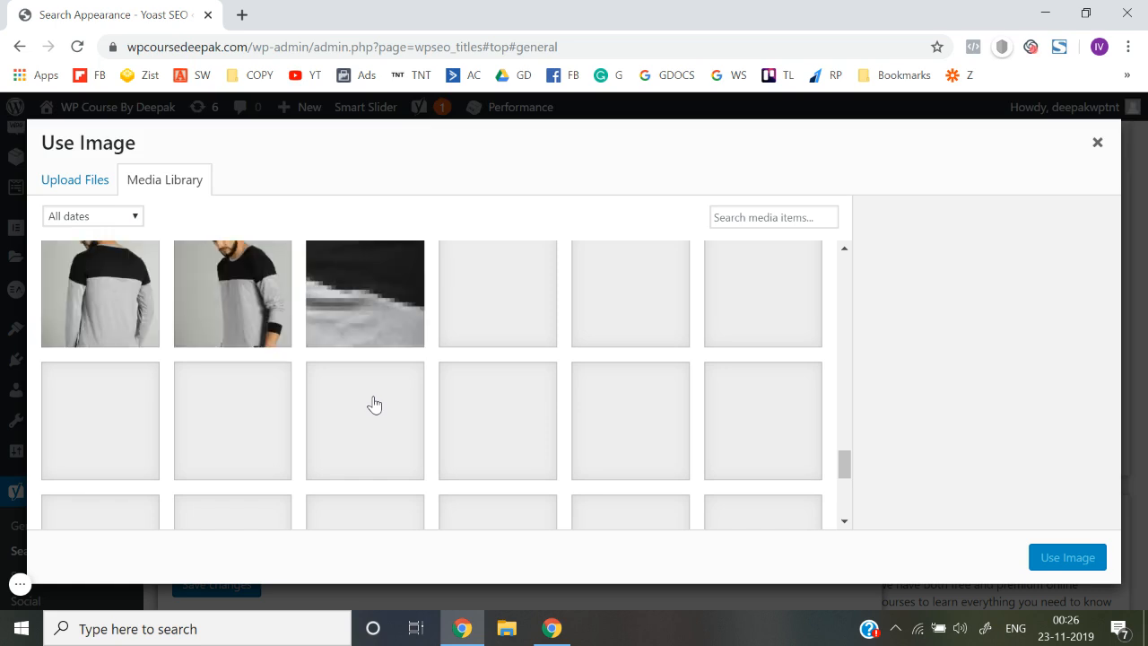
pyautogui.scroll(-3, 374, 405)
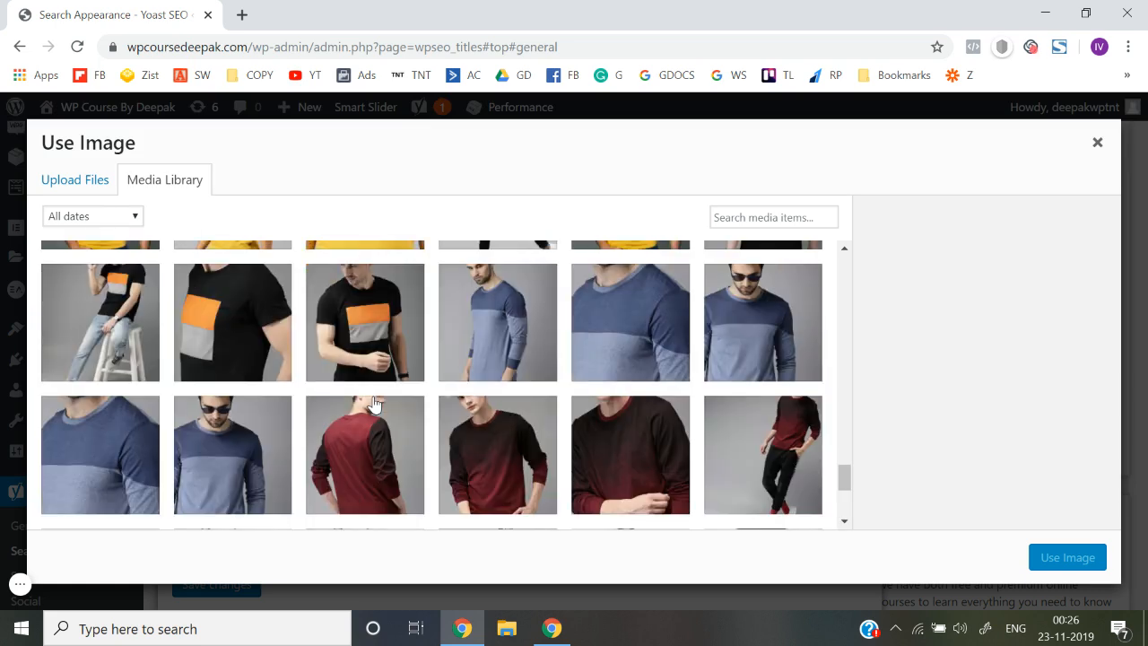
pyautogui.scroll(-3, 374, 405)
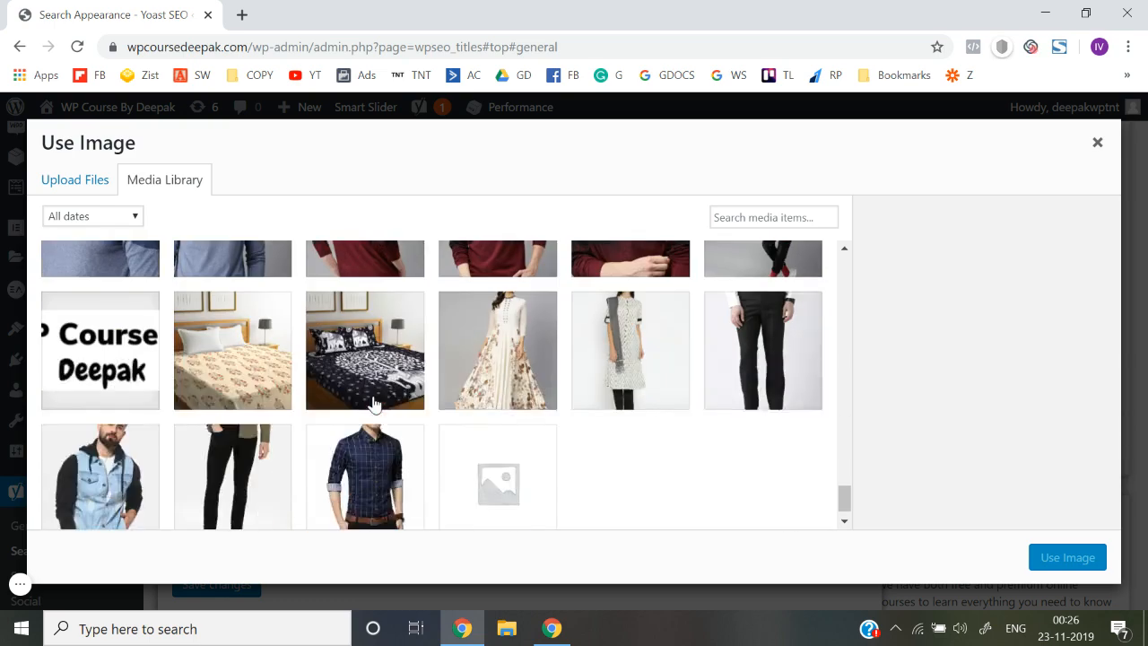
pyautogui.scroll(2, 485, 461)
pyautogui.scroll(-2, 359, 449)
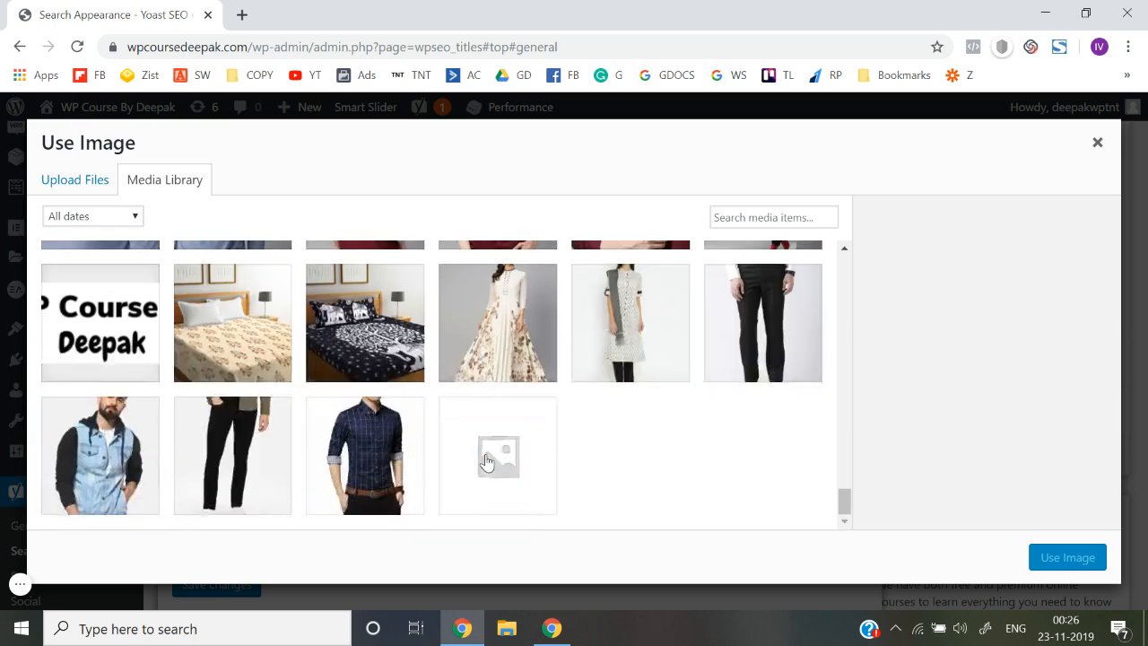
pyautogui.scroll(1, 166, 433)
pyautogui.click(166, 433)
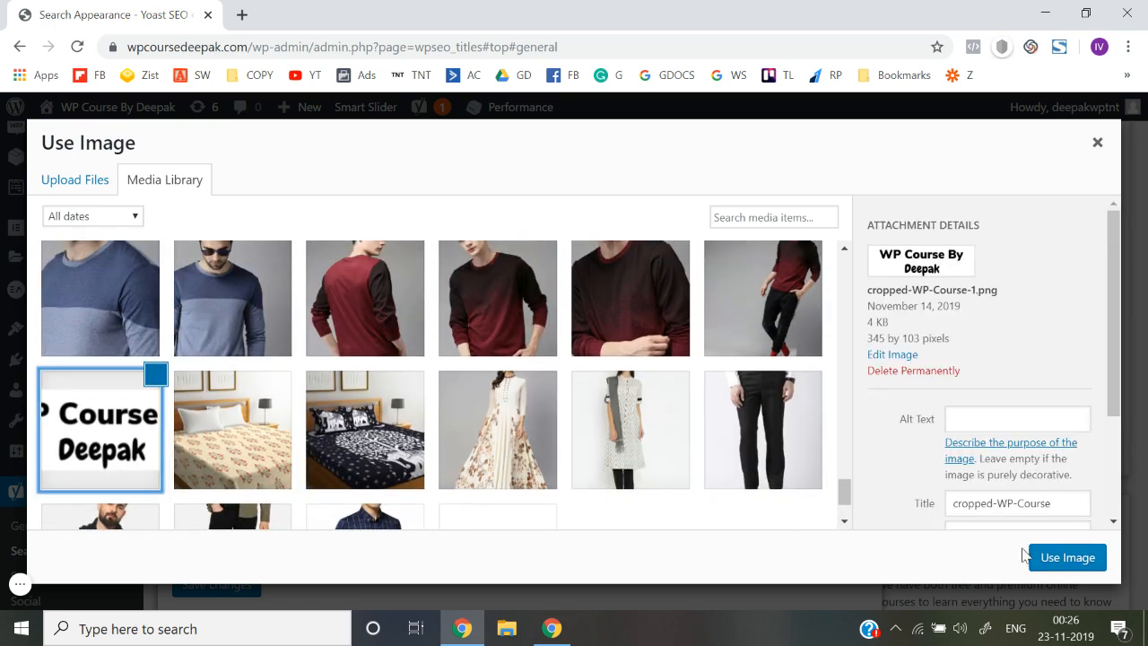
pyautogui.click(1054, 567)
pyautogui.scroll(-2, 426, 448)
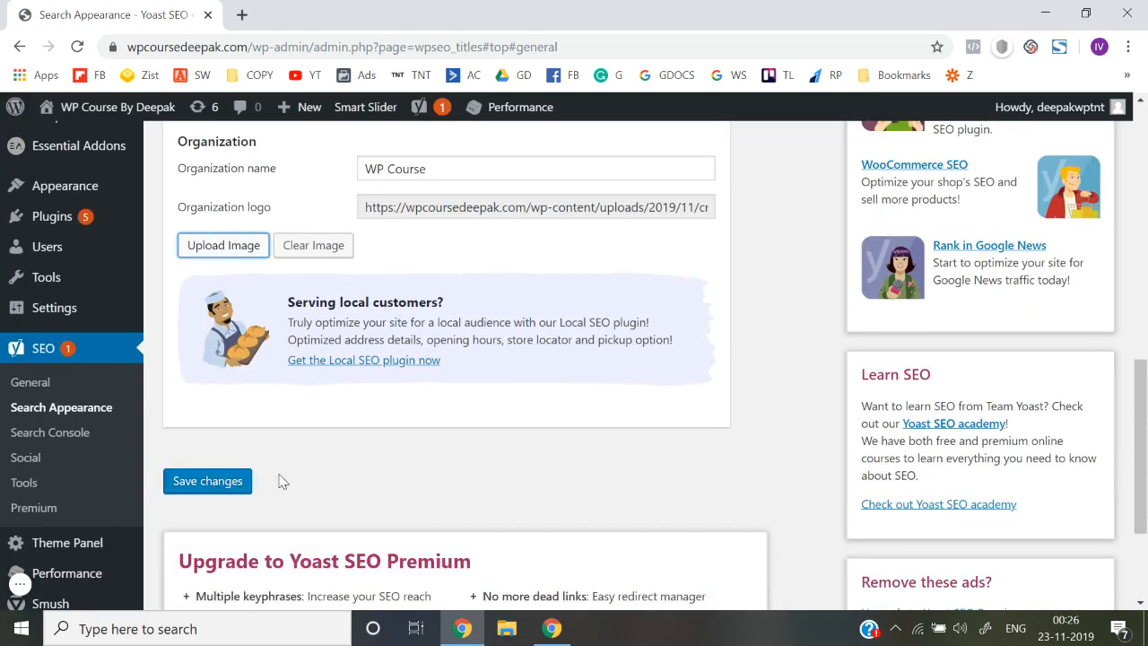
pyautogui.click(218, 479)
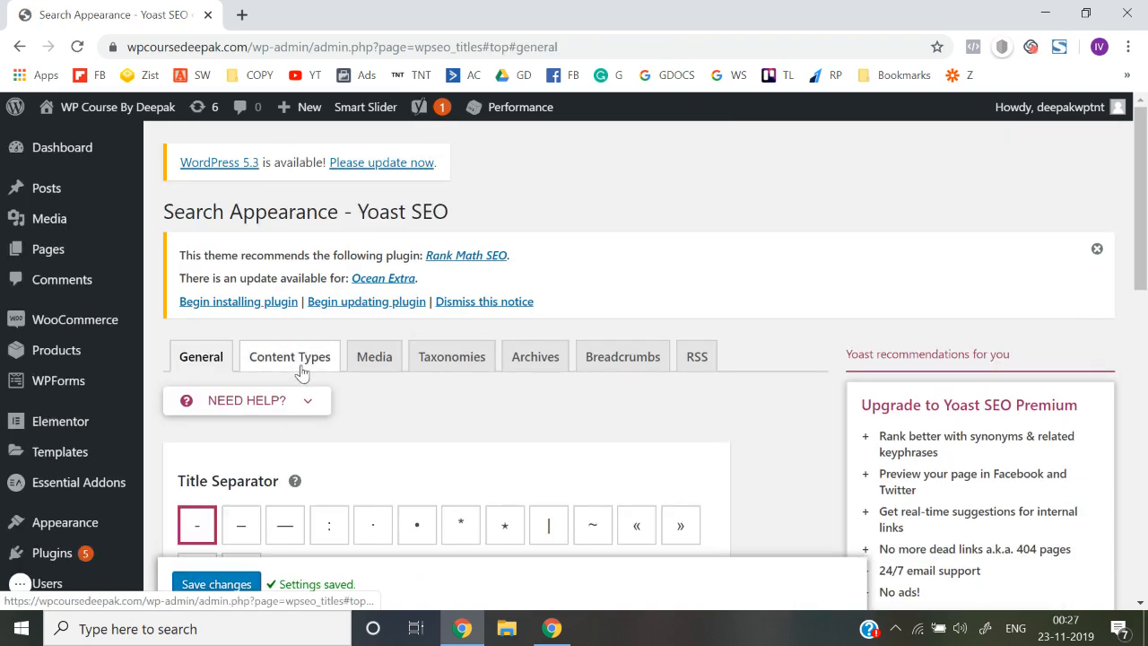
# Step: Examine the Content Types settings for single posts, including snippet options, SEO title and meta description, and the other listed content types
pyautogui.click(303, 371)
pyautogui.scroll(-3, 302, 370)
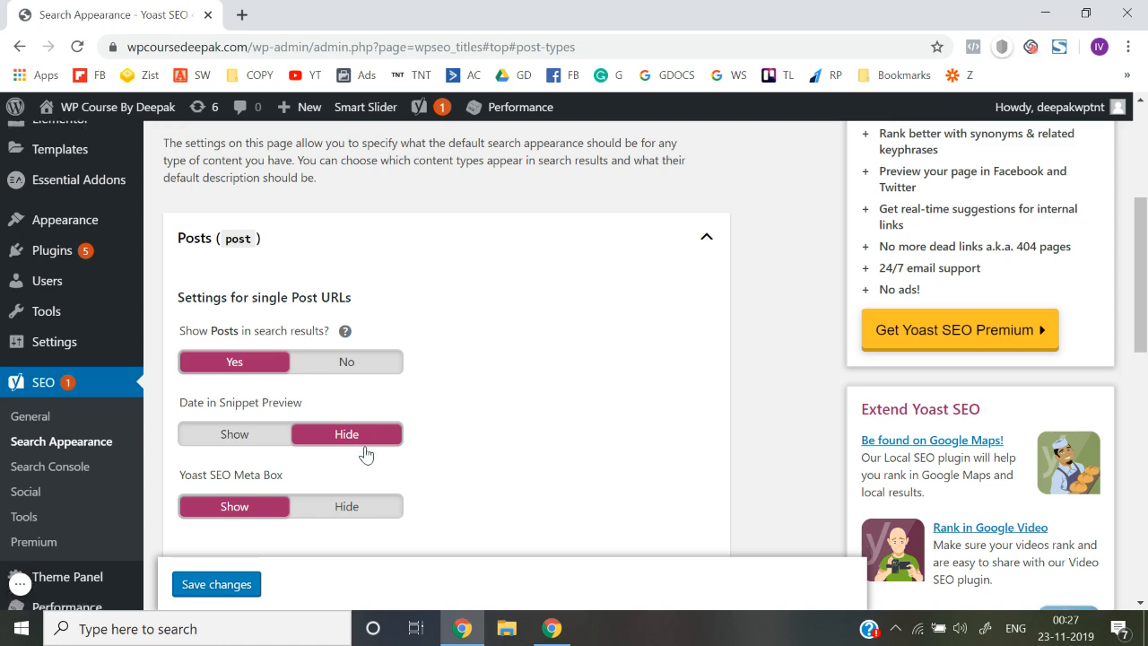
pyautogui.scroll(-2, 225, 534)
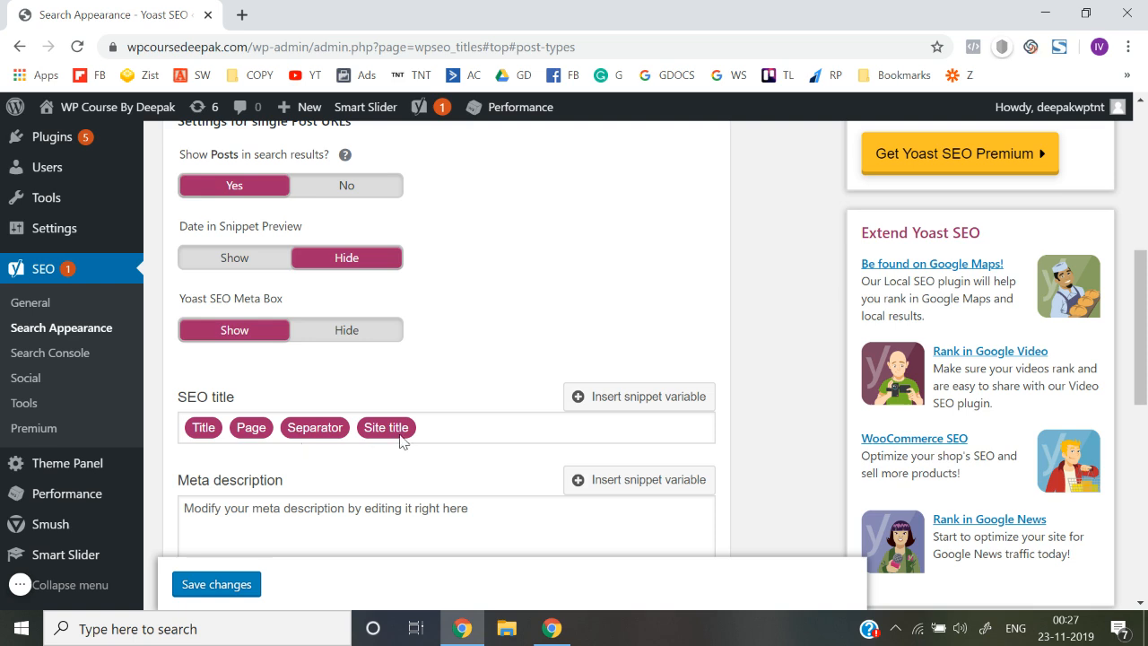
pyautogui.scroll(-1, 401, 439)
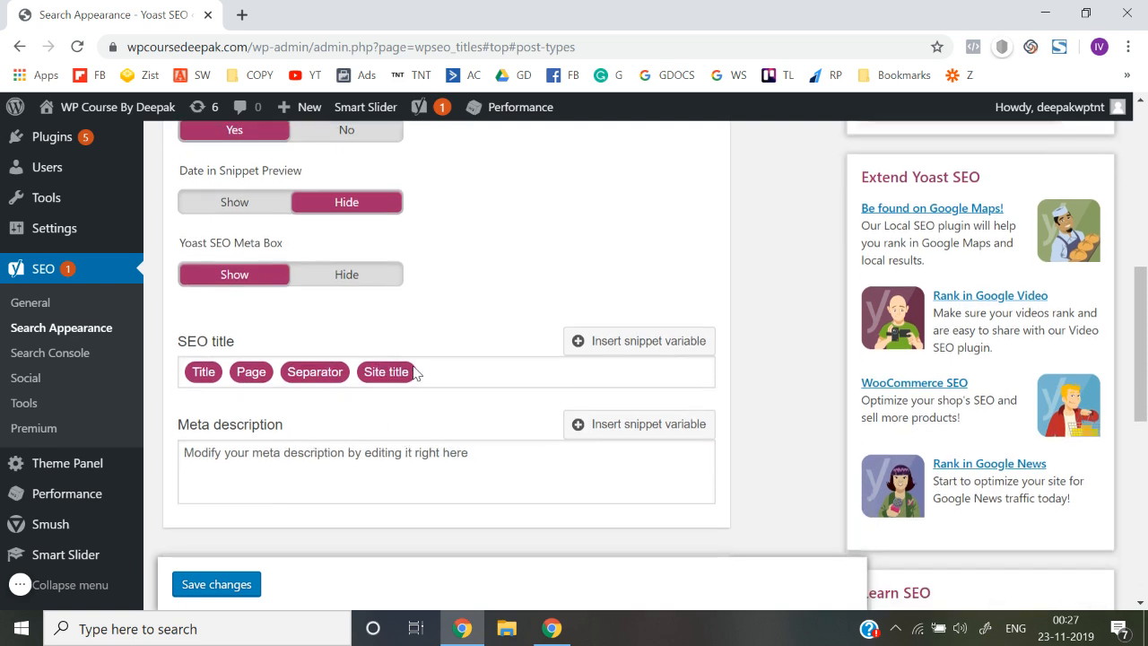
pyautogui.click(332, 452)
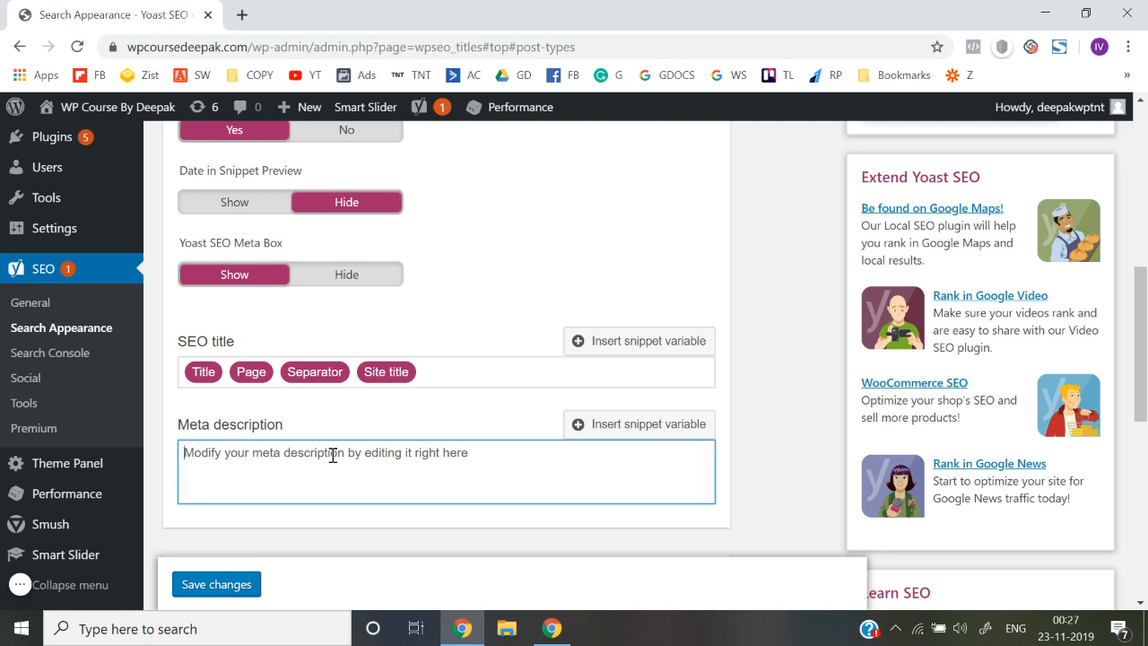
pyautogui.click(179, 435)
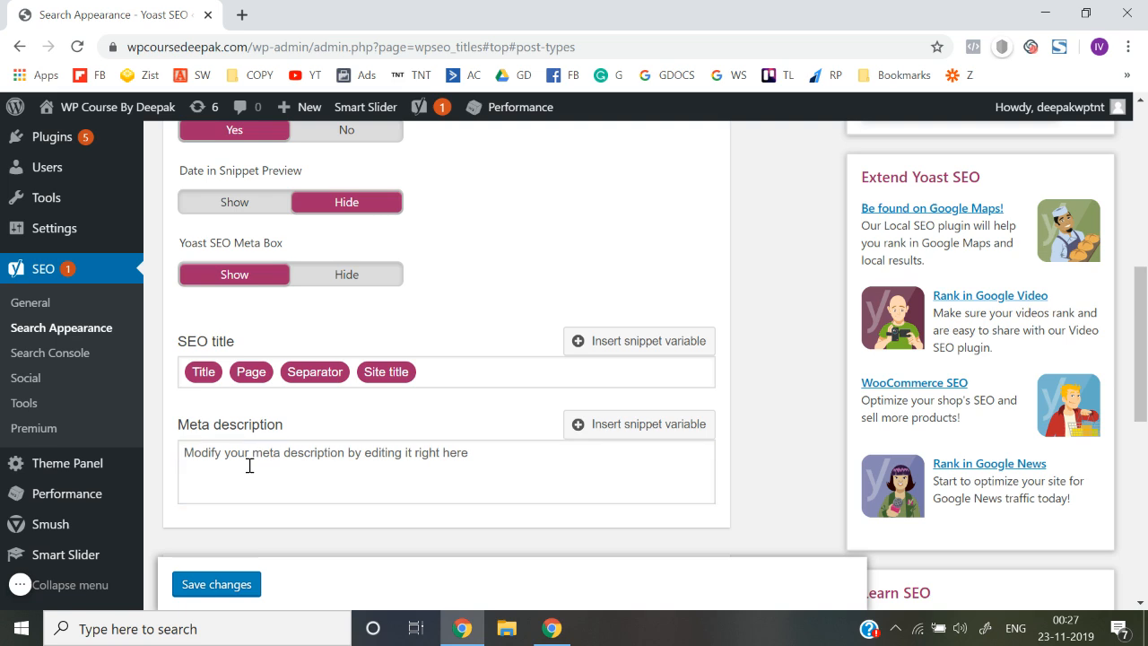
pyautogui.scroll(-1, 250, 466)
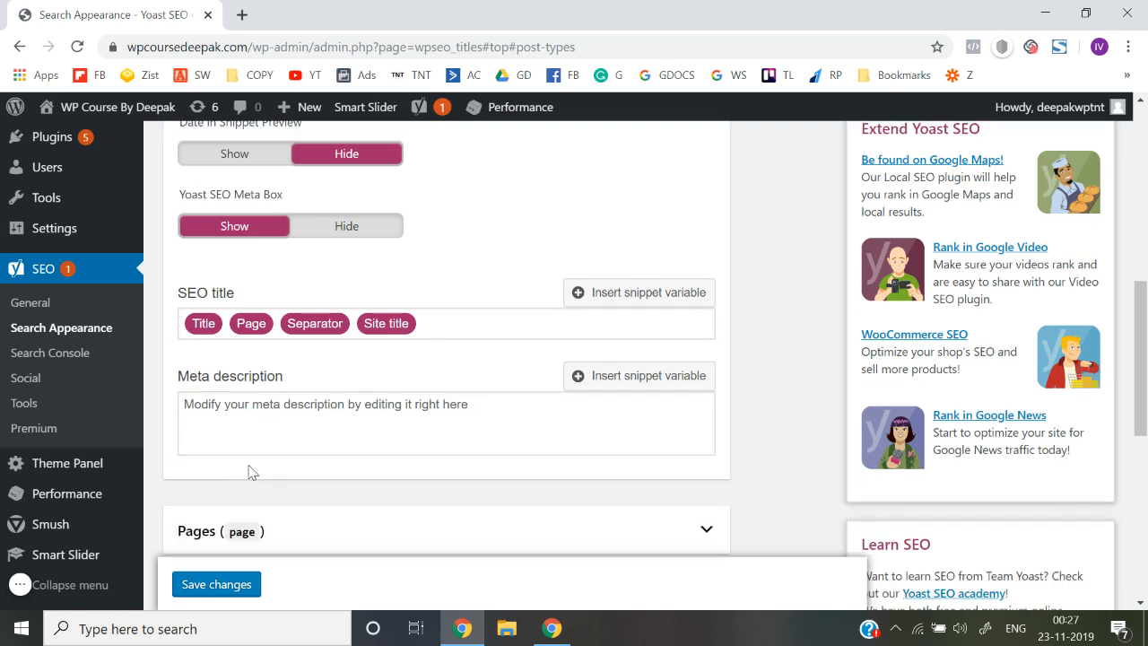
pyautogui.scroll(-3, 252, 473)
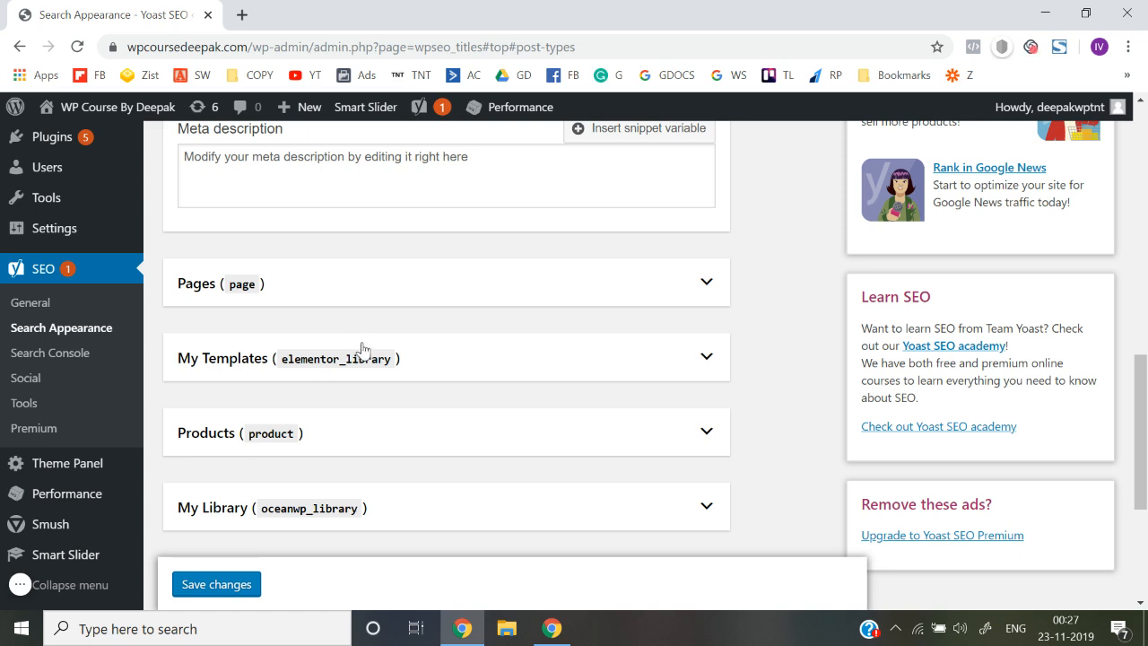
# Step: Examine the single-URL settings of the Pages and My Templates content types, including snippet options, SEO title and meta description
pyautogui.click(401, 303)
pyautogui.scroll(-2, 362, 392)
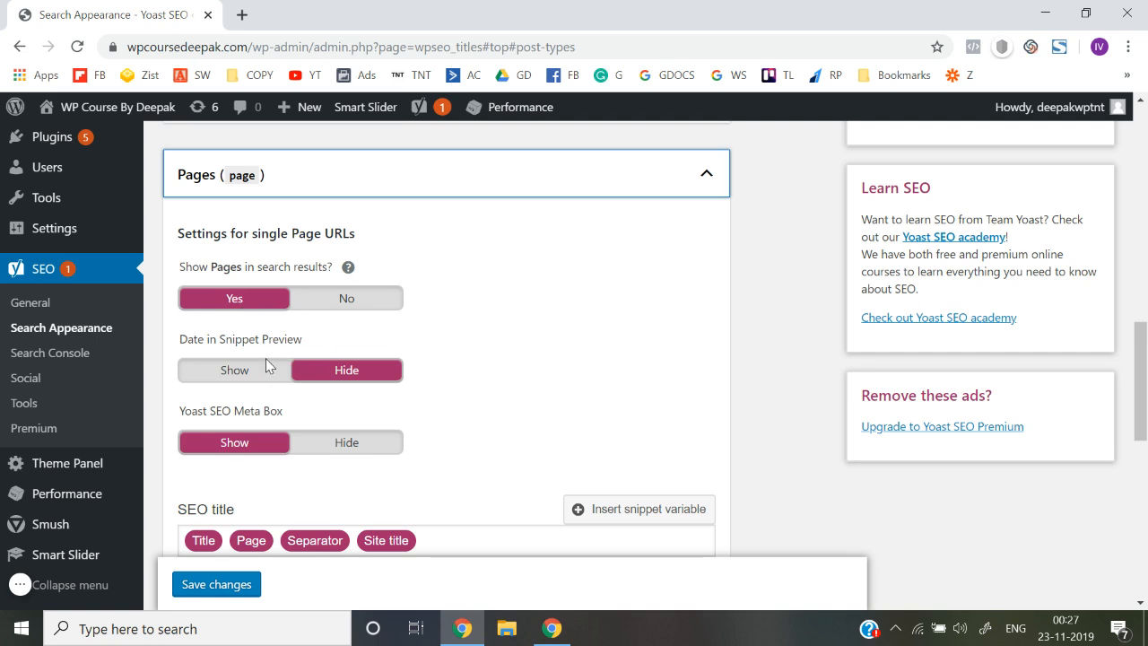
pyautogui.scroll(-1, 318, 386)
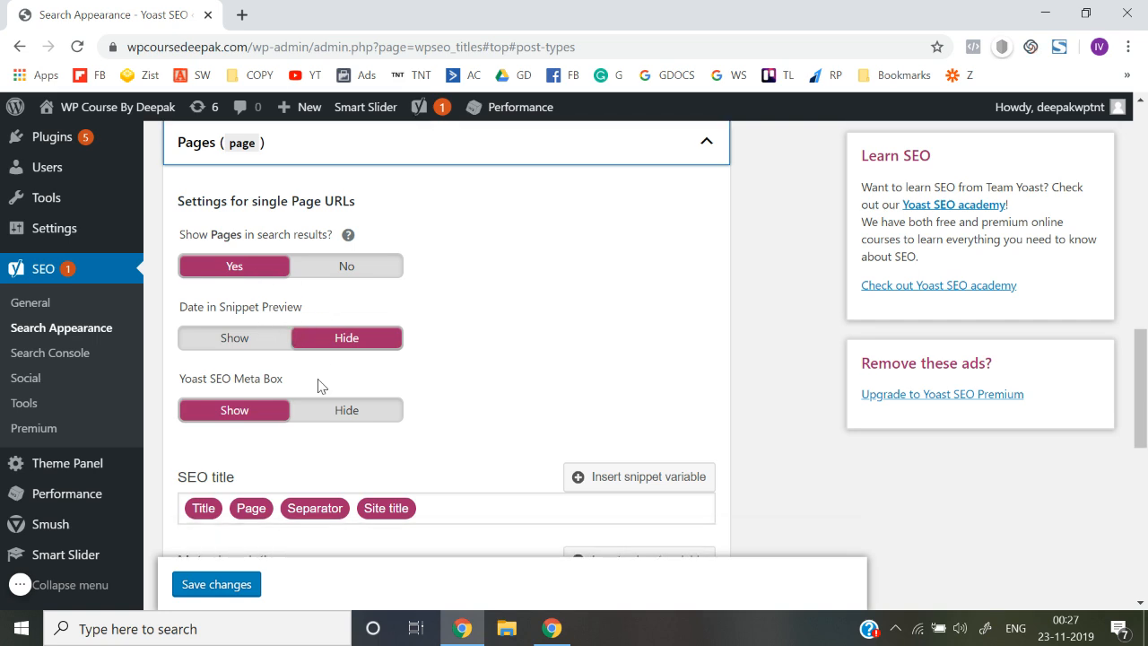
pyautogui.scroll(-3, 257, 429)
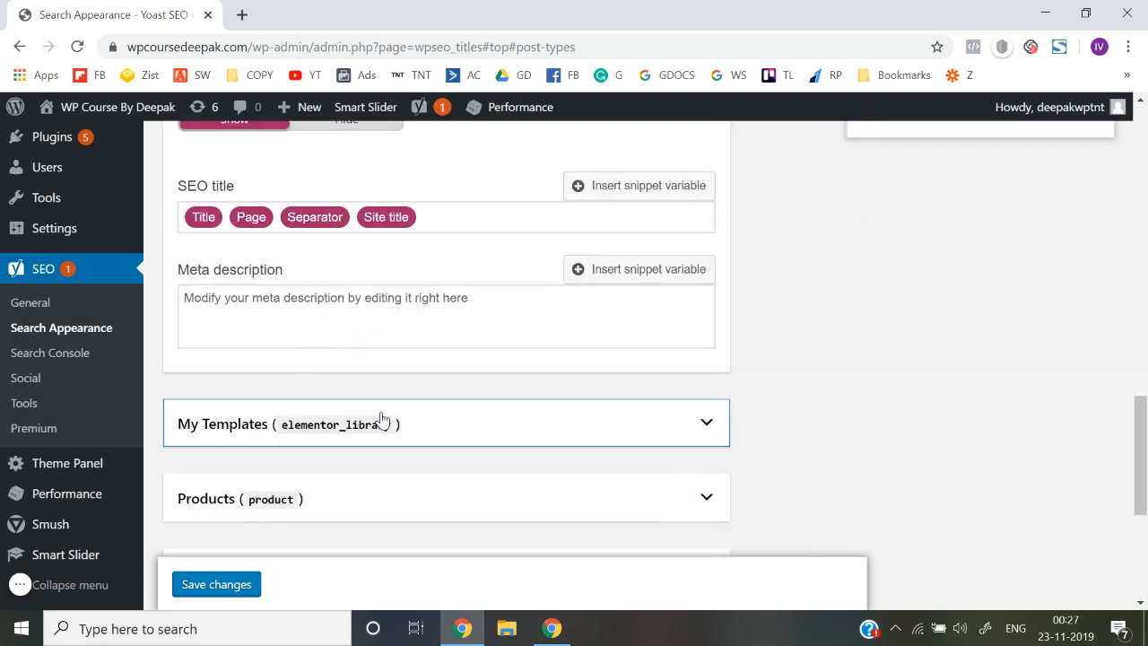
pyautogui.click(384, 418)
pyautogui.scroll(-1, 381, 418)
pyautogui.scroll(-1, 382, 418)
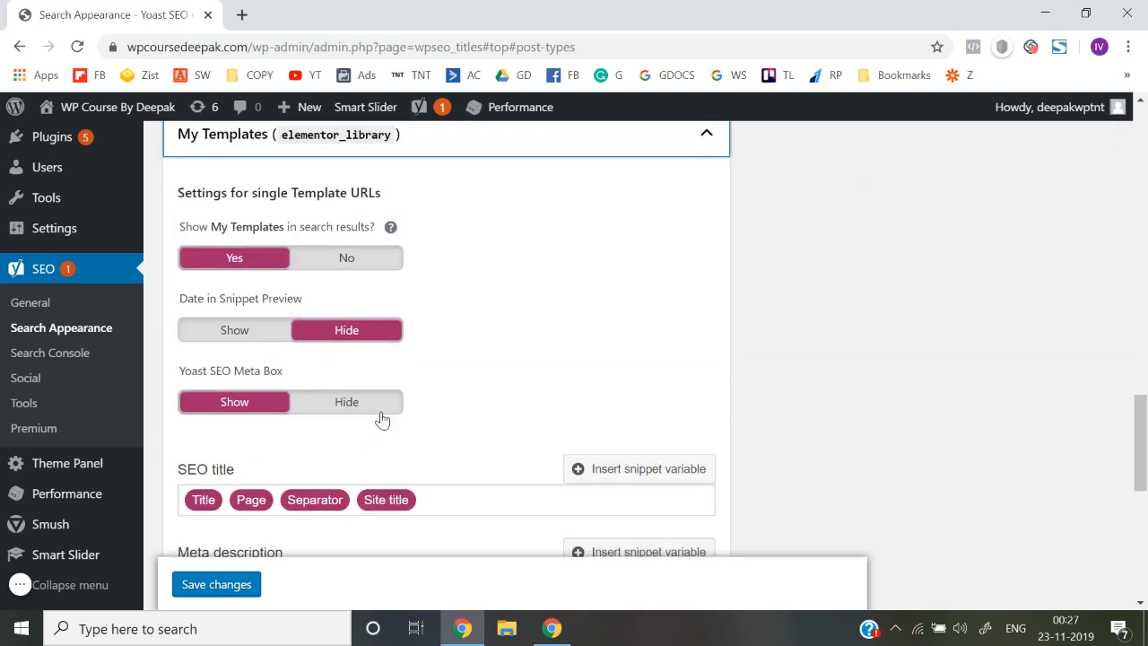
pyautogui.scroll(-1, 381, 418)
pyautogui.scroll(-2, 381, 418)
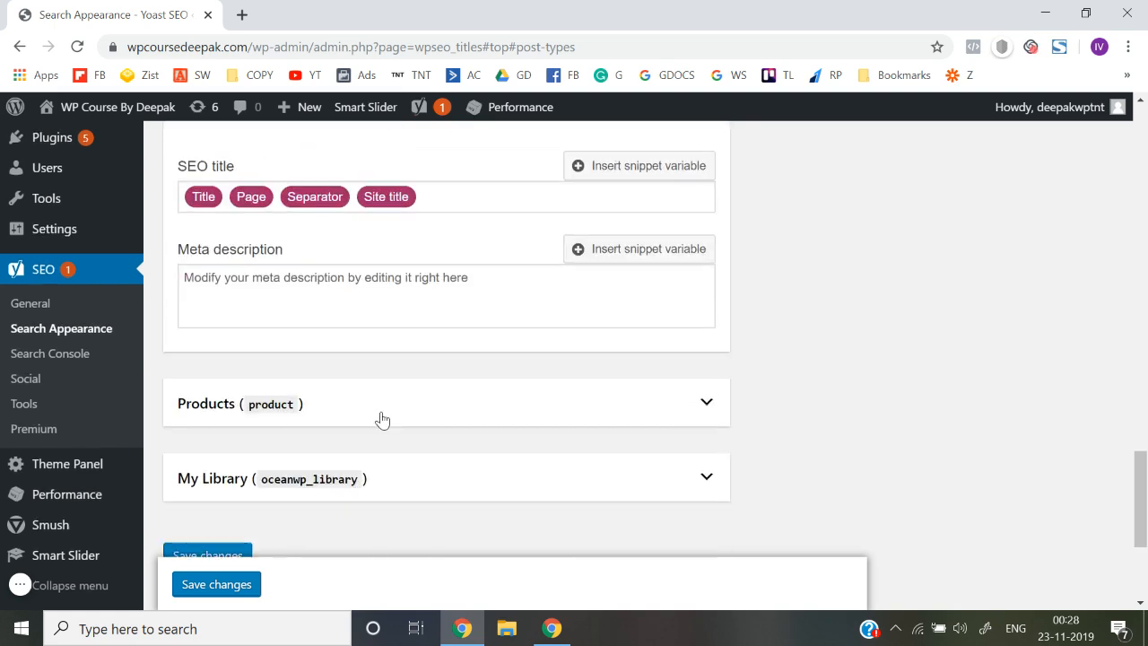
# Step: Expand the Products content type to review its settings, and save the Content Types changes
pyautogui.click(399, 321)
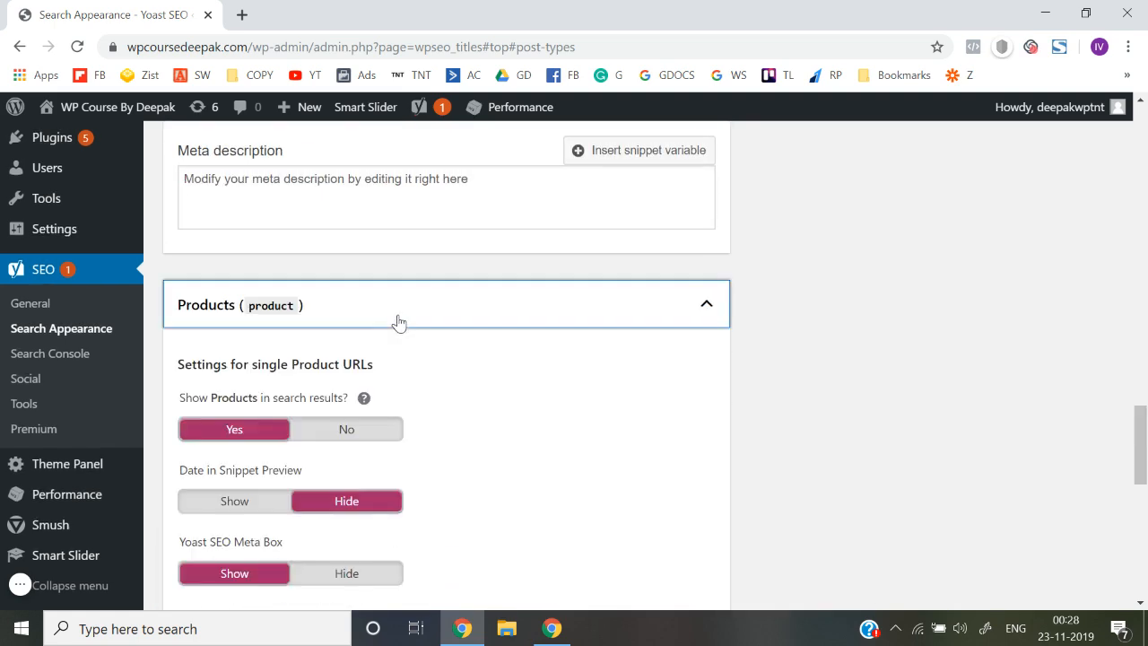
pyautogui.scroll(-2, 419, 460)
pyautogui.scroll(-4, 422, 457)
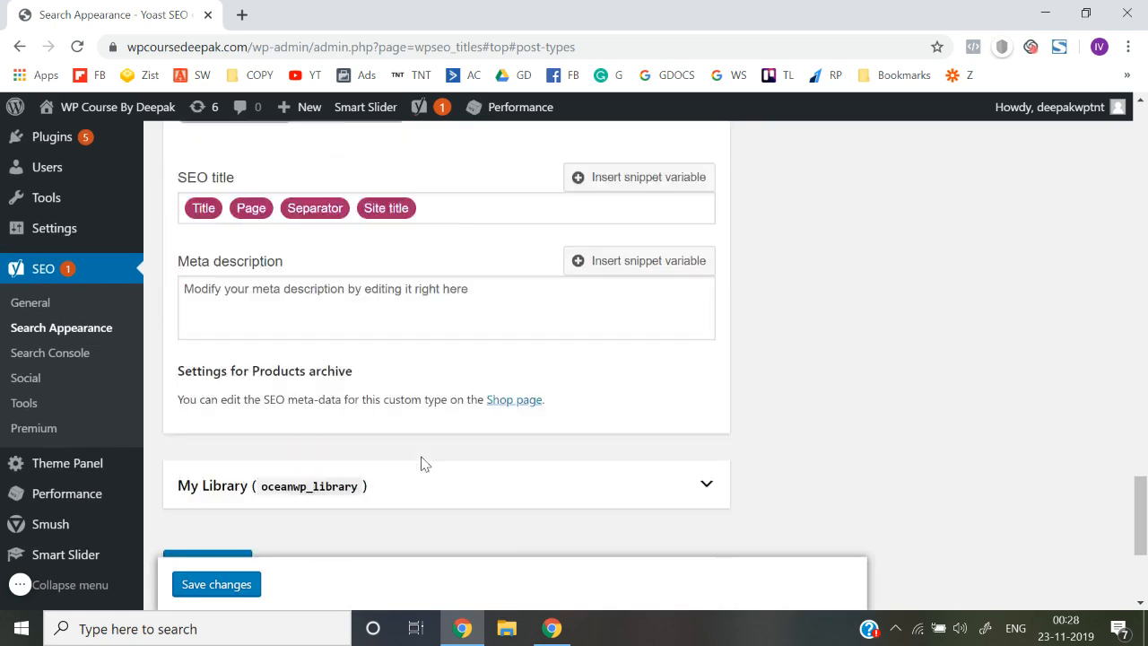
pyautogui.click(202, 395)
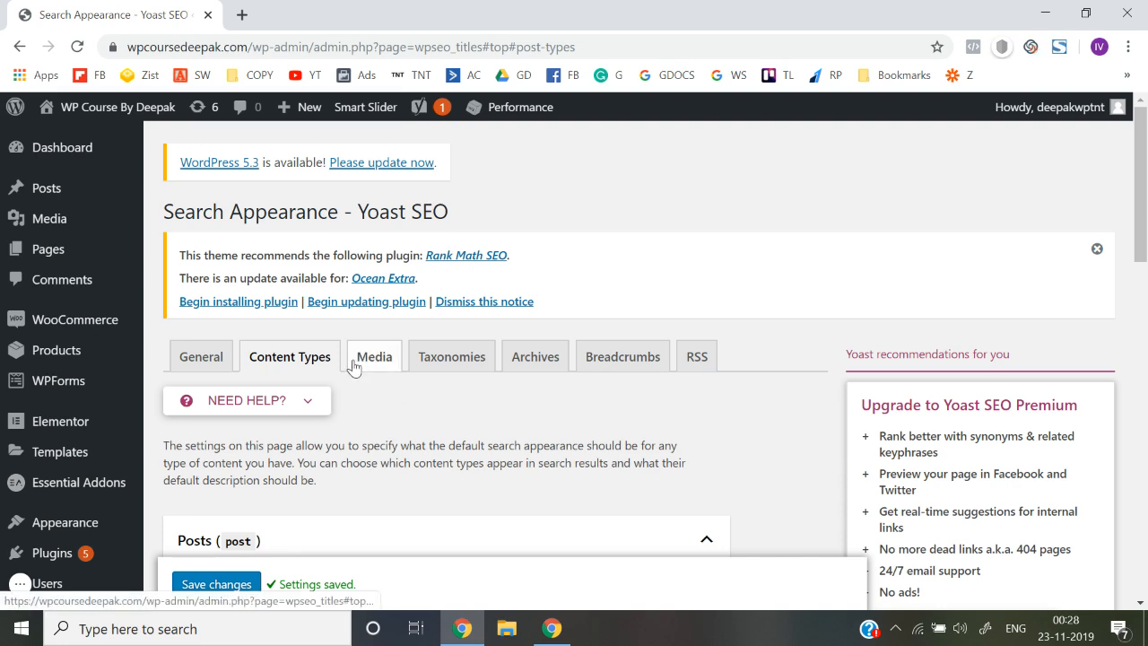
# Step: Review the Media setting that redirects attachment URLs to the attachment itself, keep it at Yes, and save the changes
pyautogui.click(354, 366)
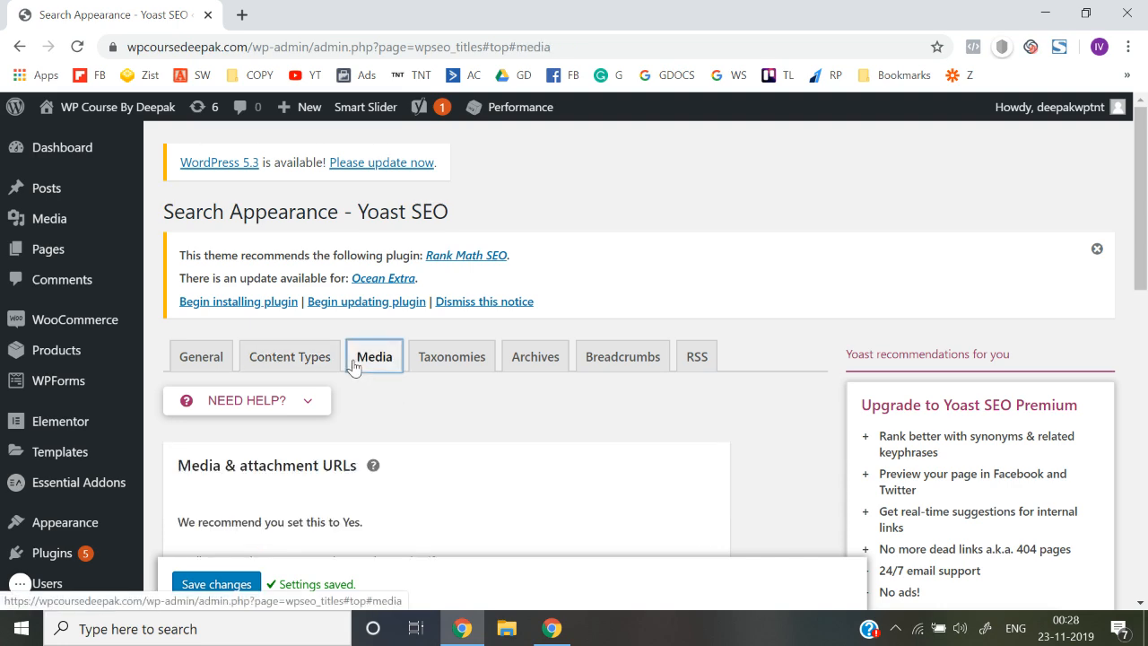
pyautogui.scroll(-2, 352, 365)
pyautogui.scroll(-2, 355, 368)
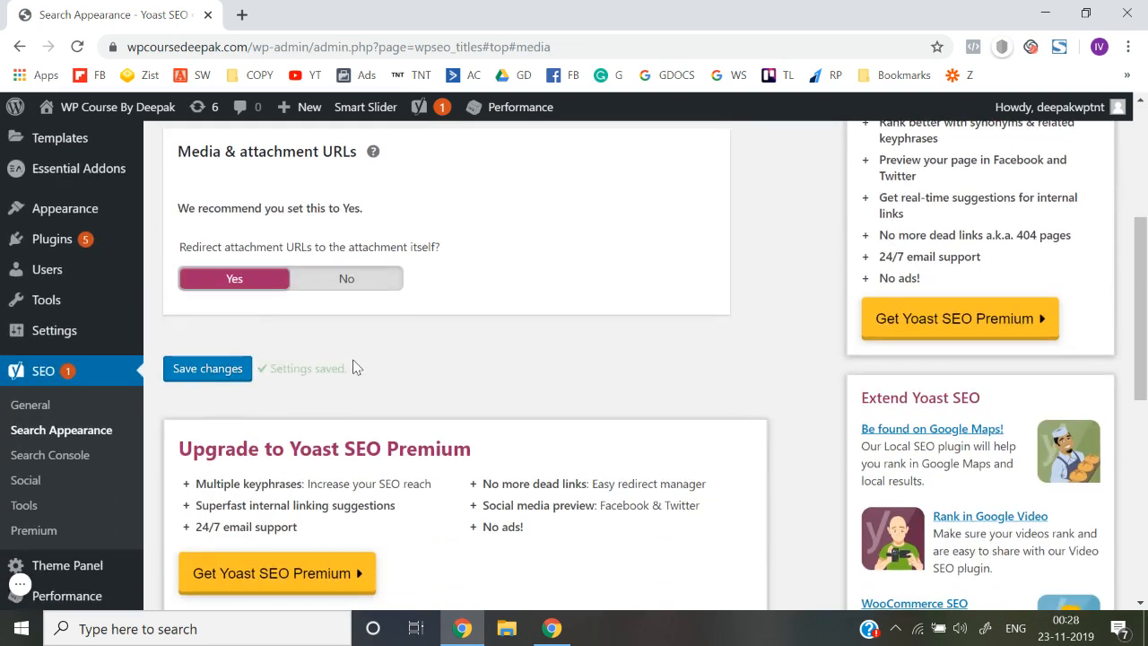
pyautogui.scroll(1, 353, 361)
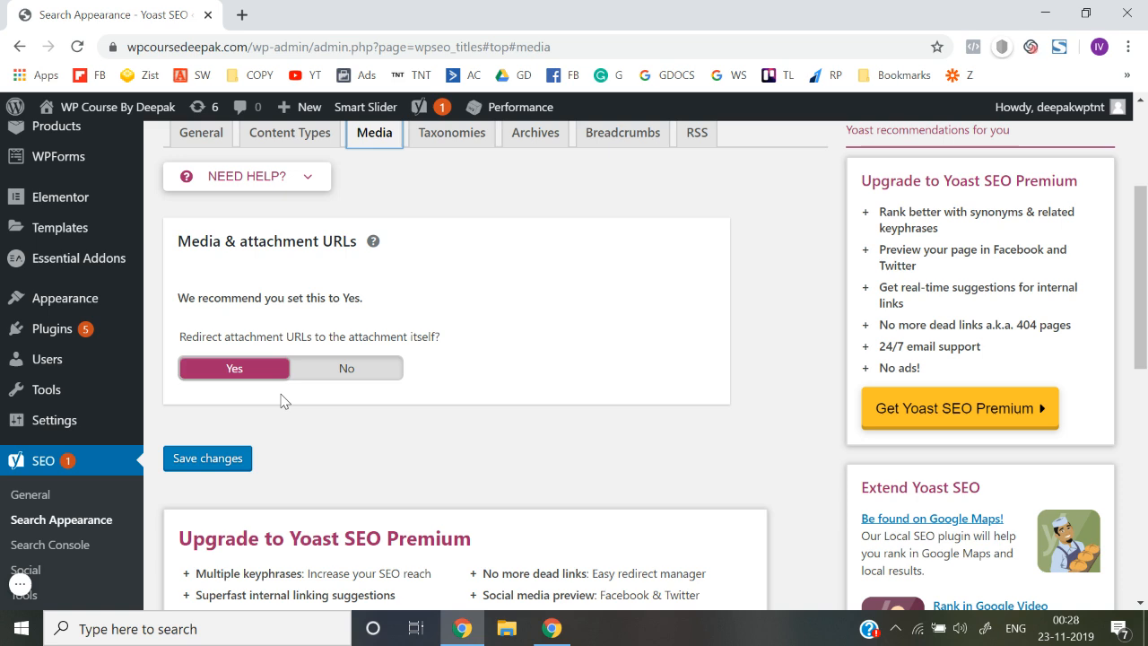
pyautogui.click(212, 465)
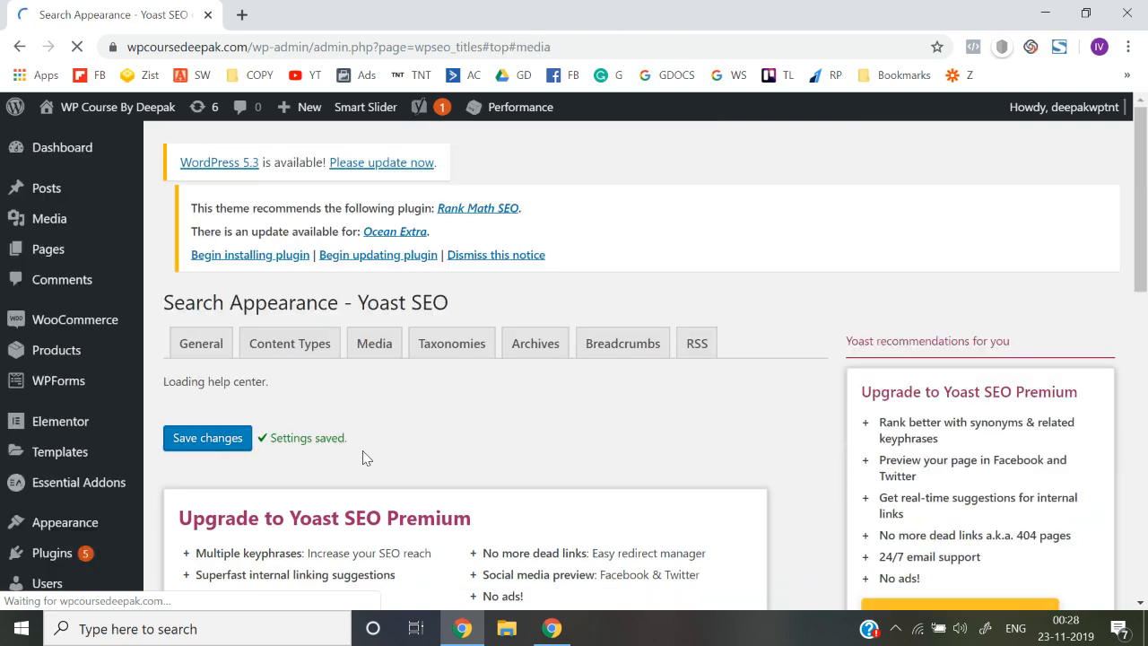
# Step: Examine the Taxonomies settings for Categories, including search results visibility, SEO title, meta description and the Yoast SEO Meta Box
pyautogui.click(454, 366)
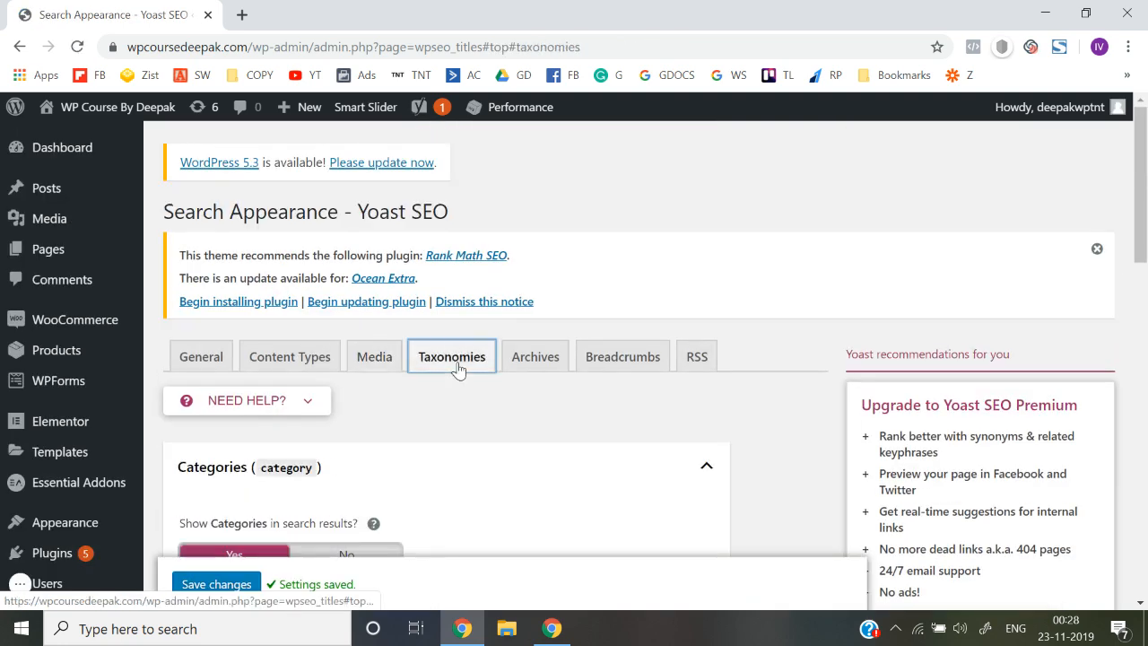
pyautogui.scroll(-2, 494, 404)
pyautogui.scroll(-1, 379, 397)
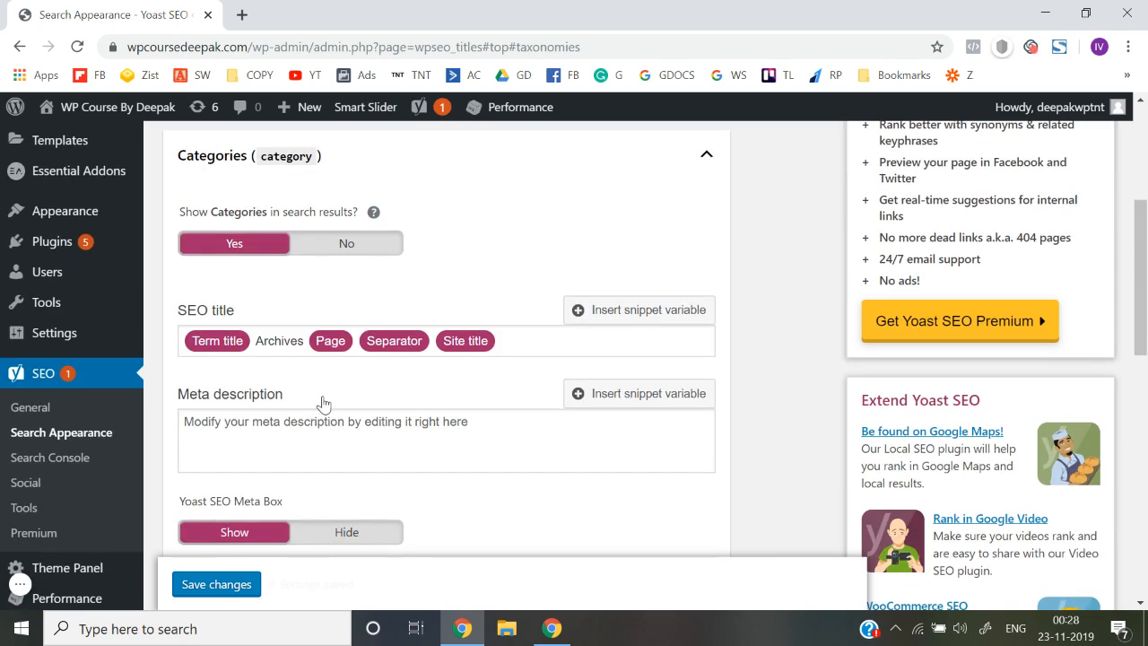
pyautogui.scroll(-3, 322, 404)
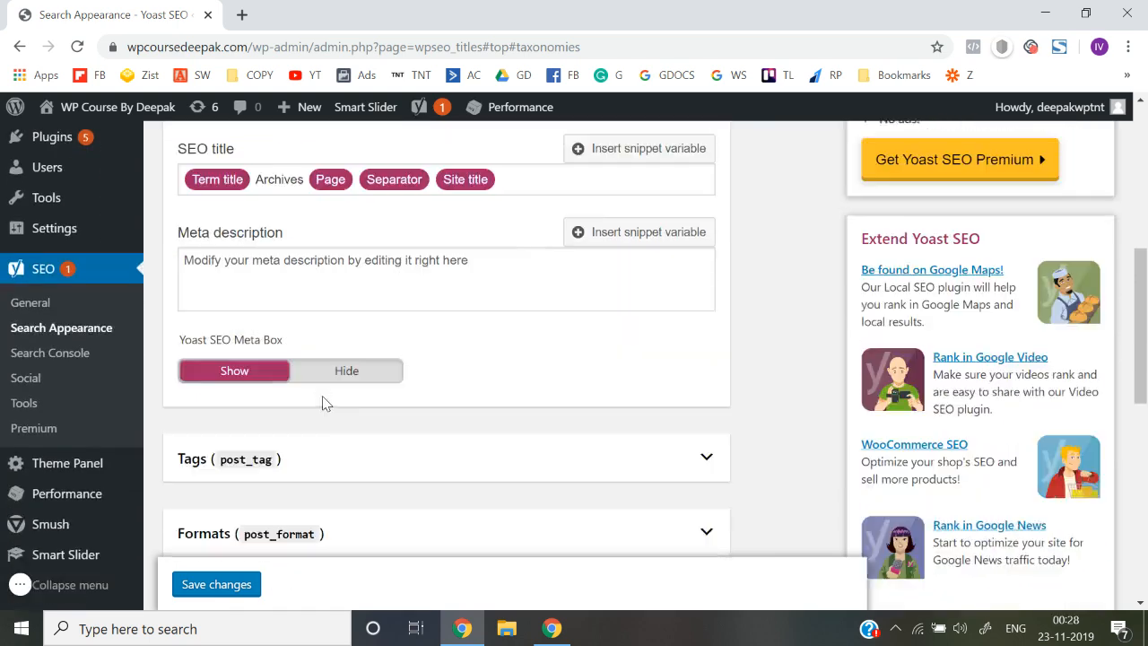
pyautogui.scroll(7, 326, 403)
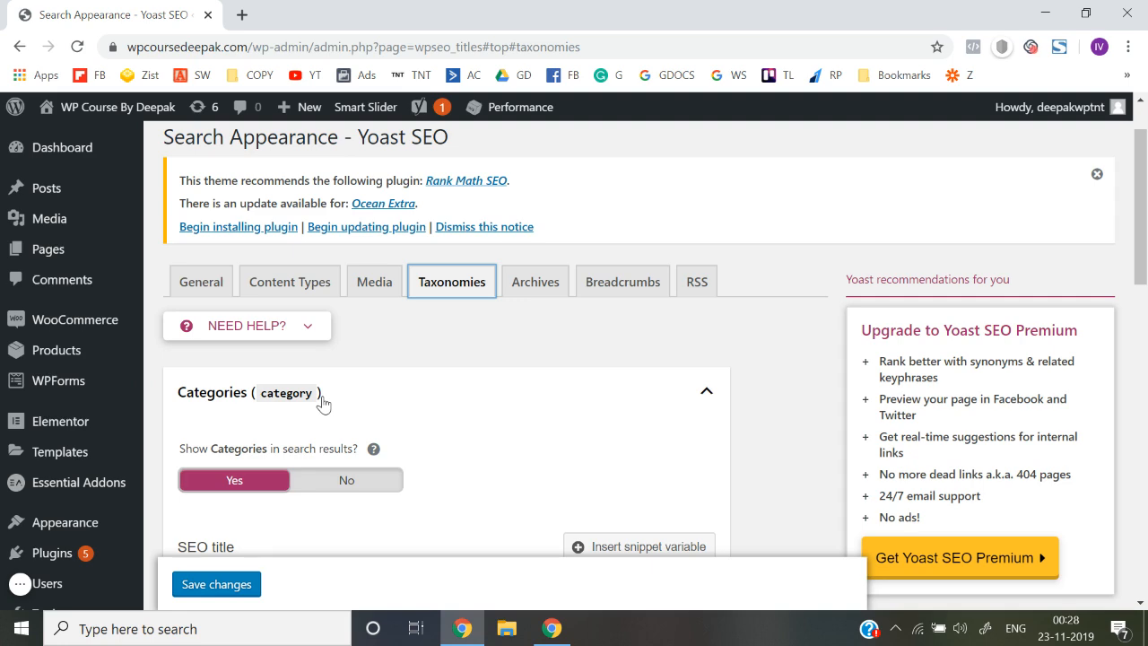
# Step: Review the author archives settings under Archives, keep archives for authors without posts out of search results, and save the changes
pyautogui.click(544, 296)
pyautogui.scroll(-3, 538, 313)
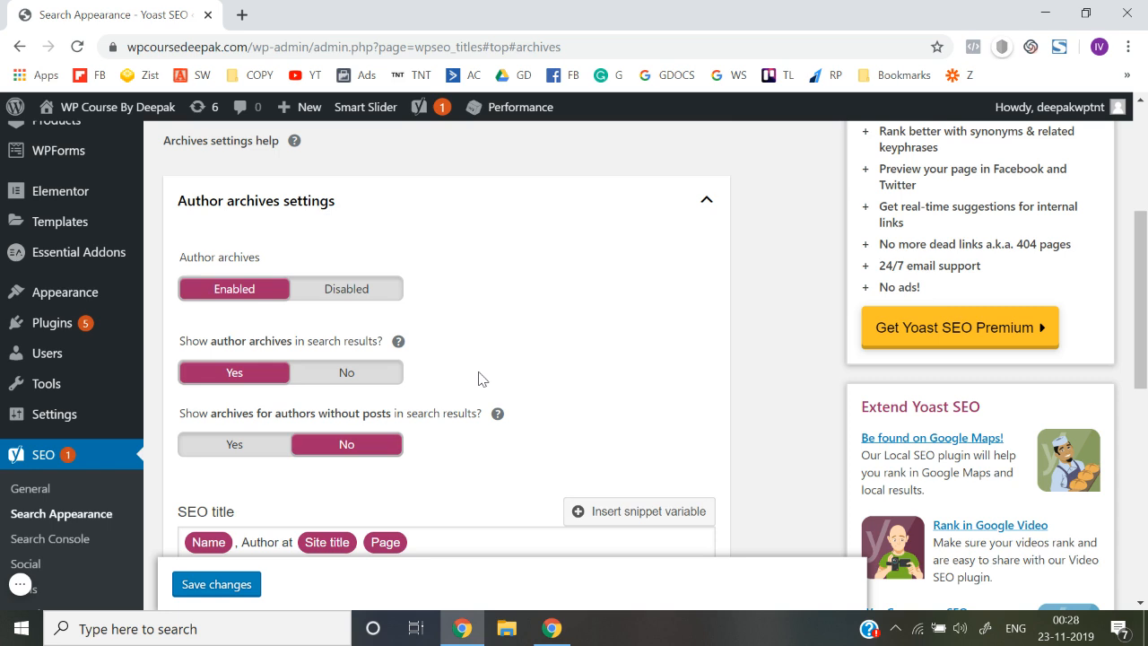
pyautogui.scroll(-1, 248, 379)
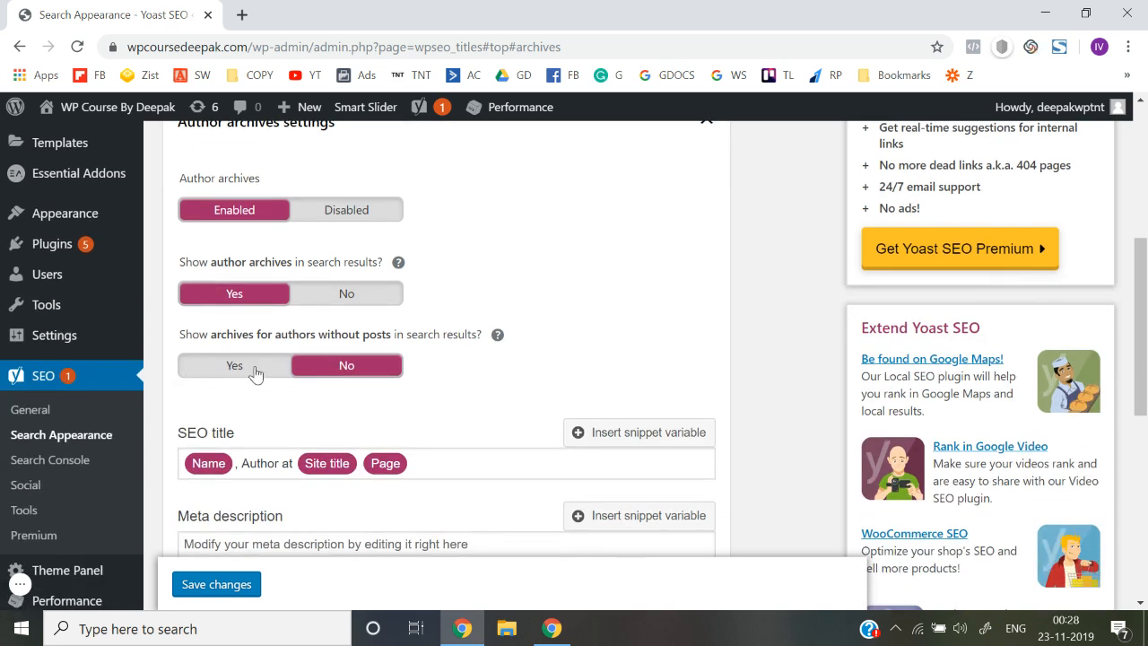
pyautogui.scroll(1, 255, 367)
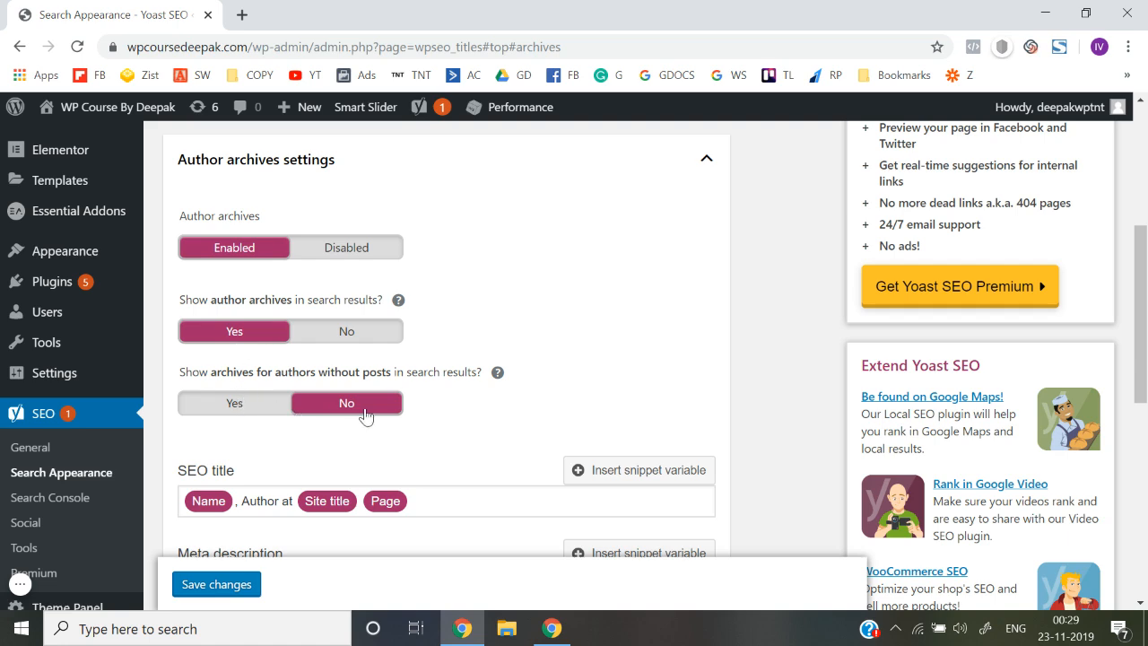
pyautogui.scroll(-2, 295, 516)
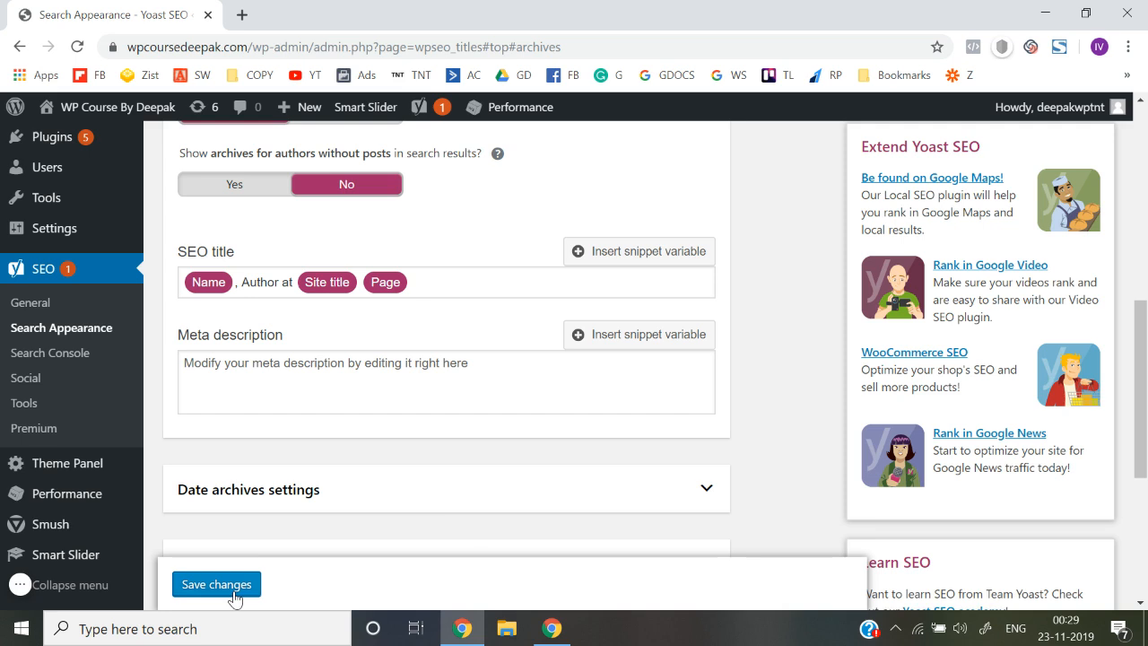
pyautogui.click(235, 598)
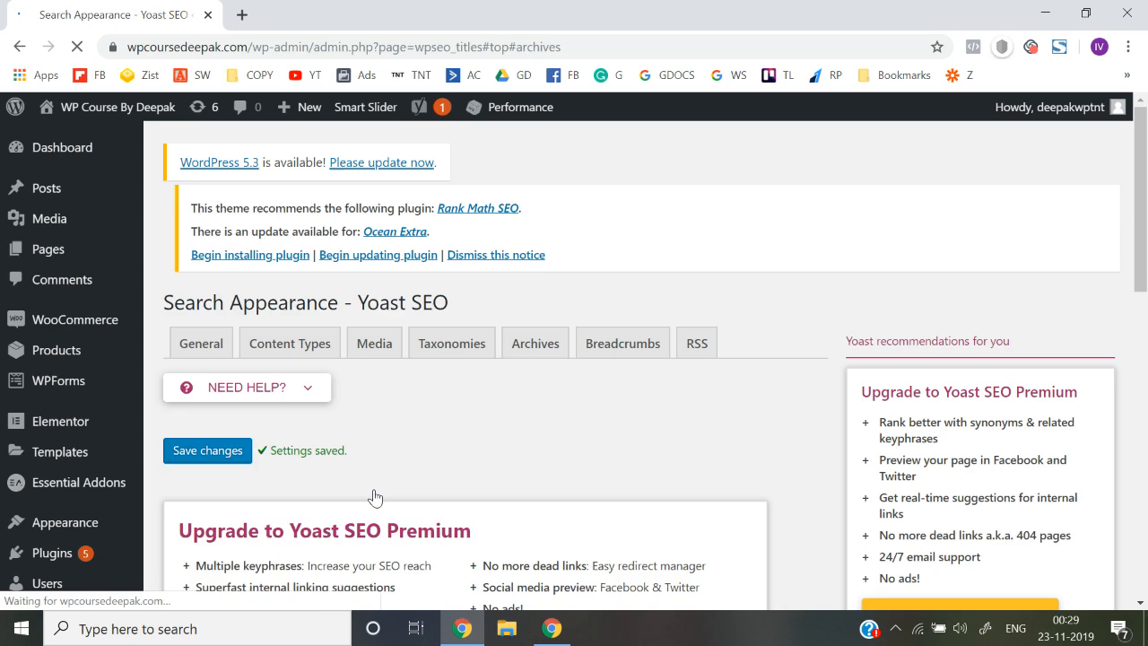
# Step: Enable breadcrumbs in the Breadcrumbs settings of Search Appearance
pyautogui.click(618, 356)
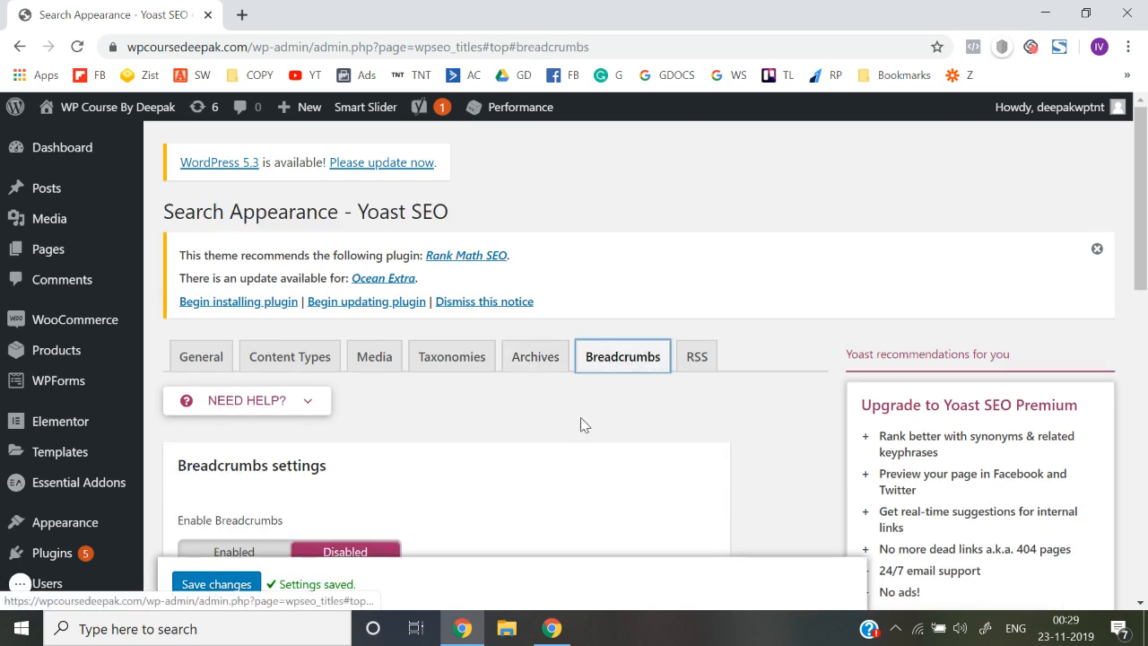
pyautogui.scroll(-2, 581, 417)
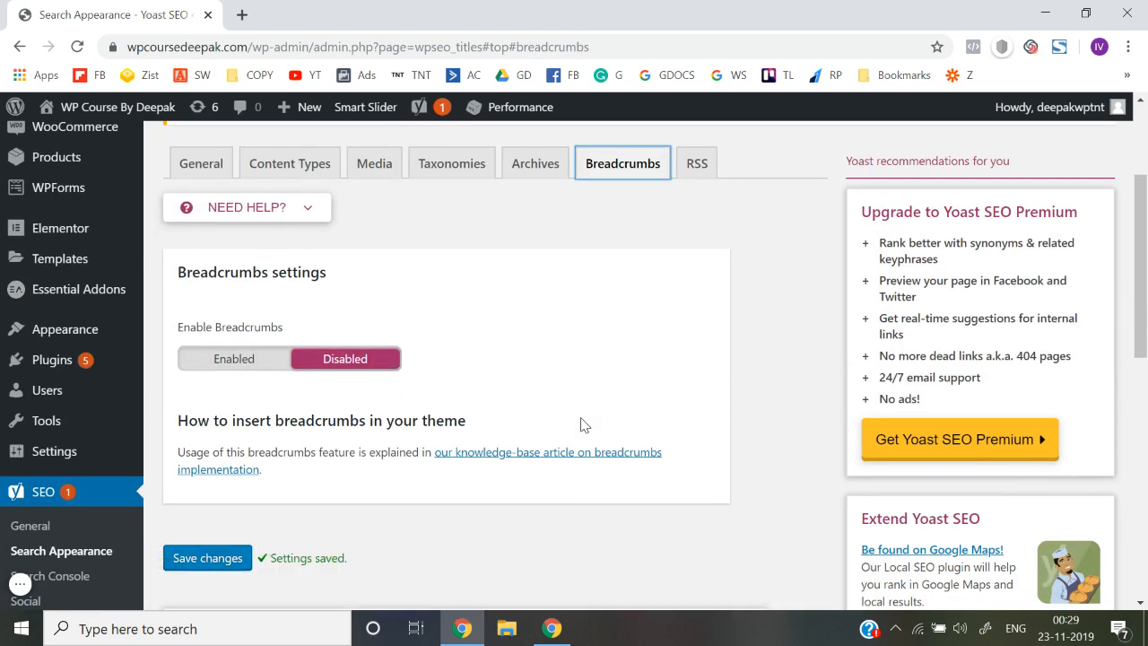
pyautogui.scroll(-3, 580, 424)
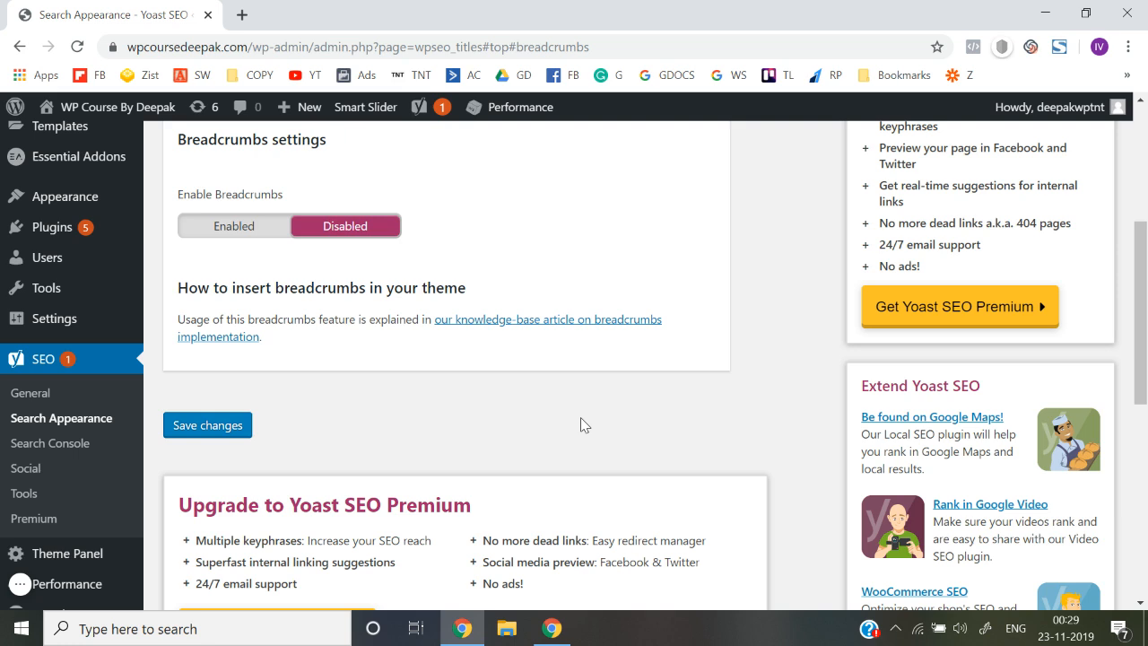
pyautogui.click(247, 225)
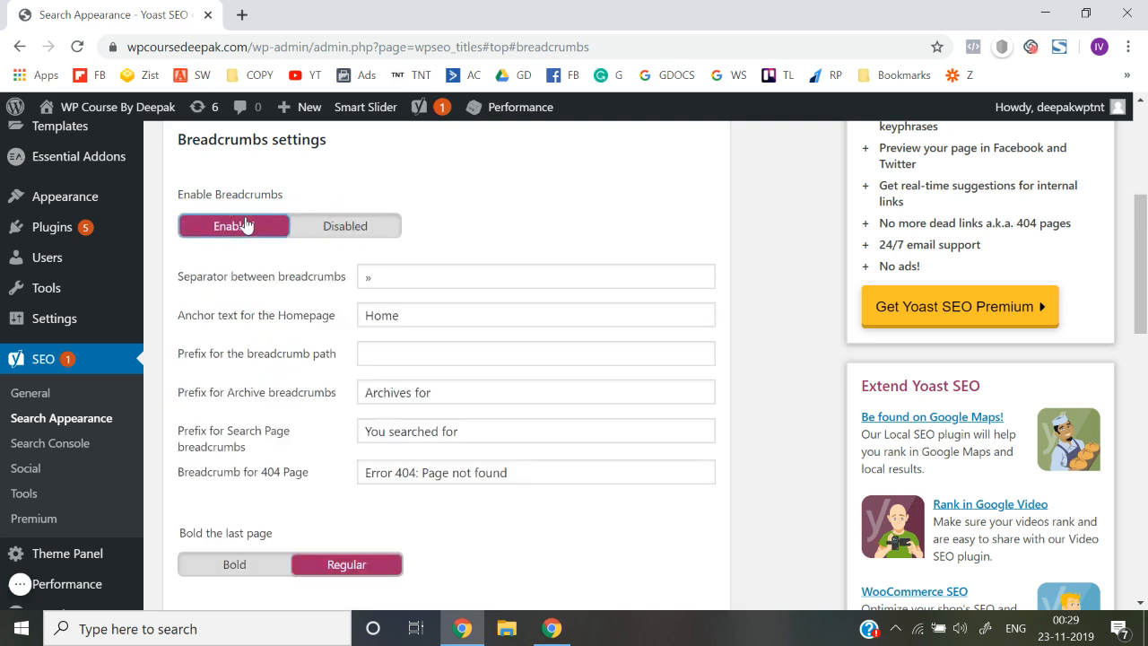
# Step: Search Google for "flipkart shoes" in a new browser tab and examine the breadcrumb paths in the Flipkart results
pyautogui.click(242, 15)
pyautogui.write('lip')
pyautogui.hotkey('ctrl', 'a')
pyautogui.write('flipkatr')
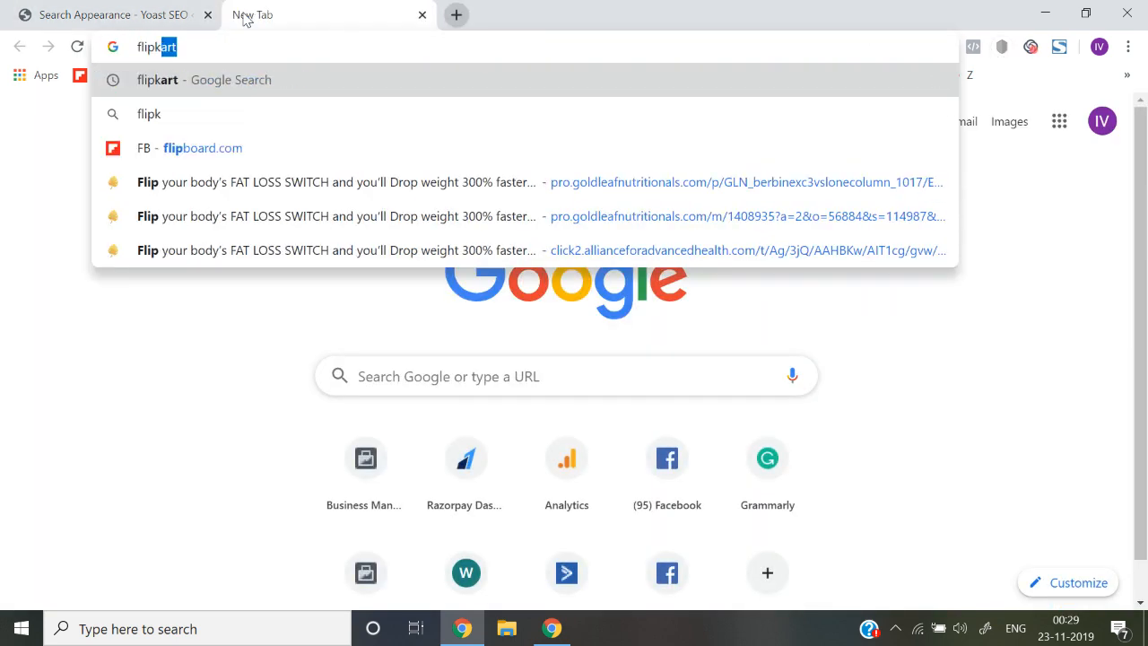
pyautogui.press('BackSpace')
pyautogui.press('BackSpace')
pyautogui.write('r')
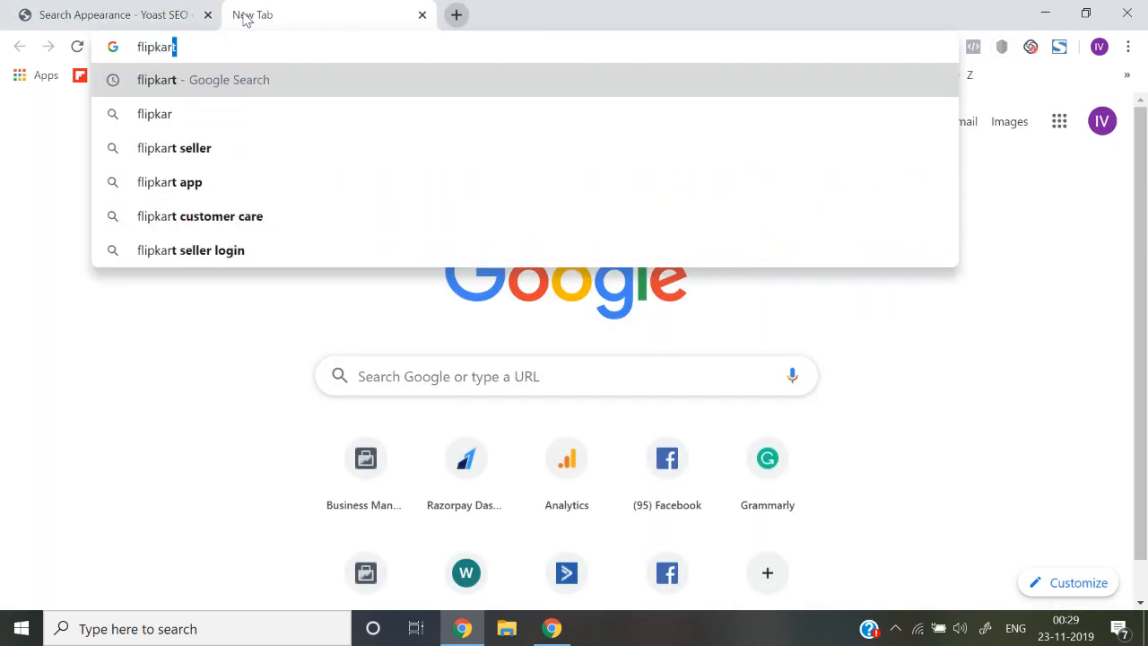
pyautogui.write('t shoes')
pyautogui.press('Return')
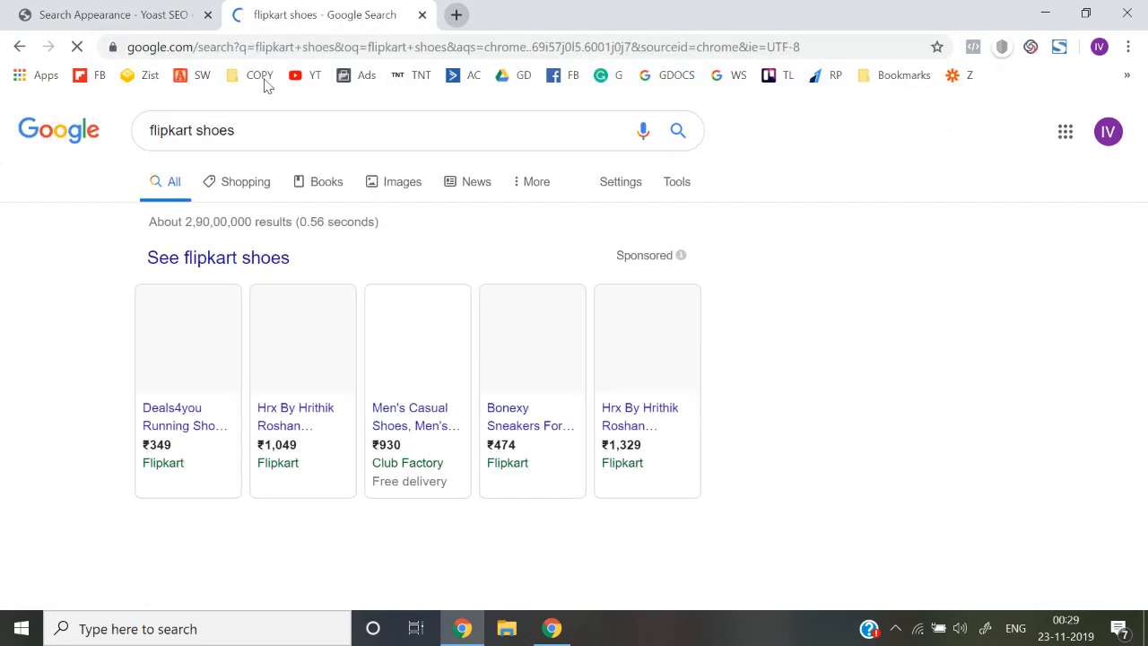
pyautogui.scroll(-5, 321, 220)
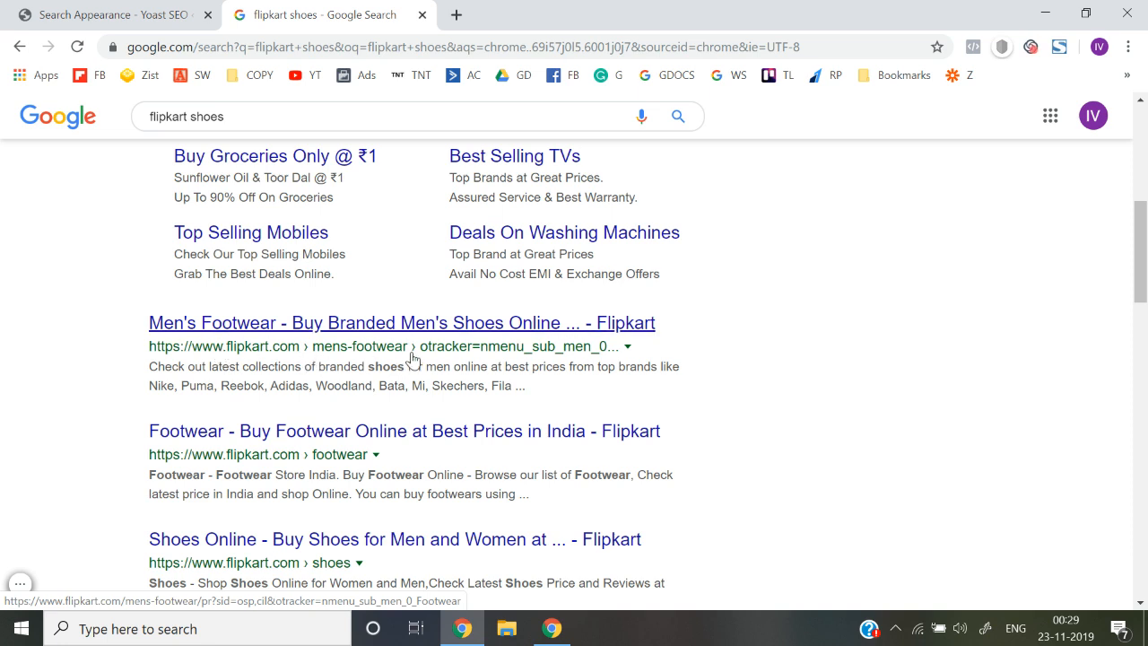
# Step: Return to the Yoast breadcrumbs settings, review the separator, prefix and taxonomy options, and save the changes
pyautogui.click(194, 5)
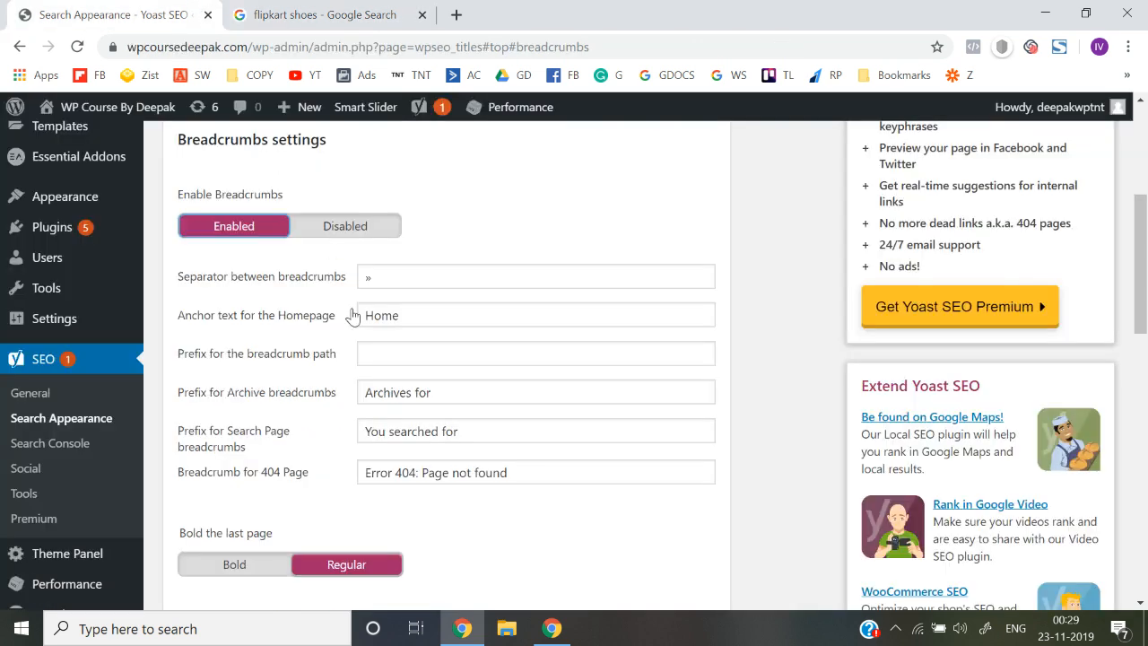
pyautogui.click(382, 285)
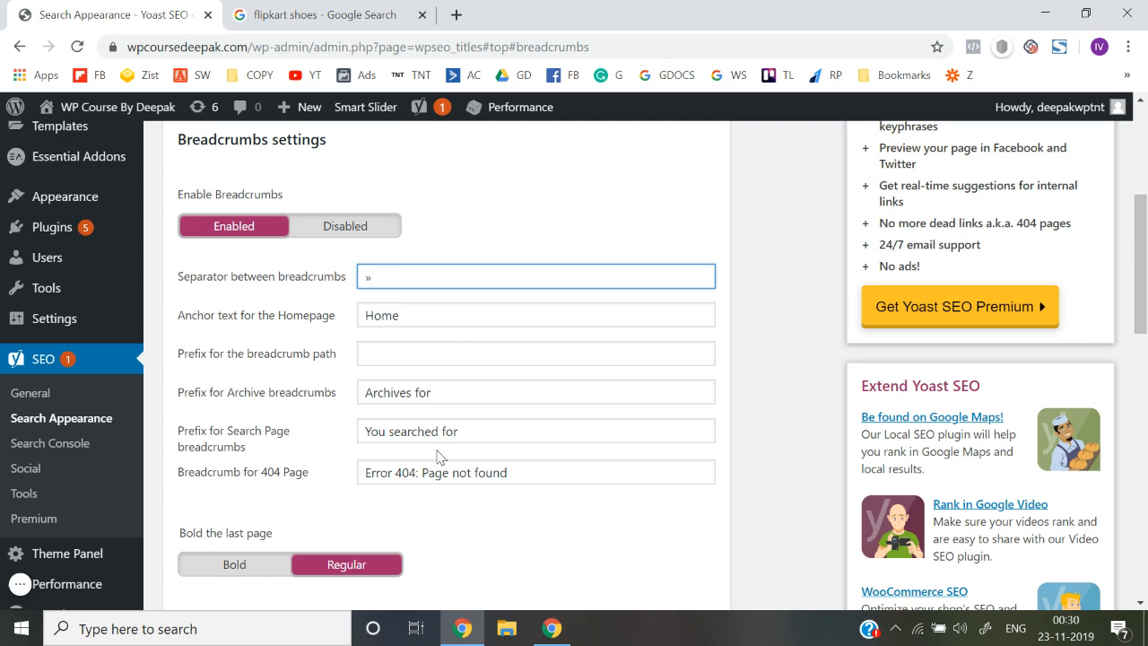
pyautogui.scroll(-4, 459, 484)
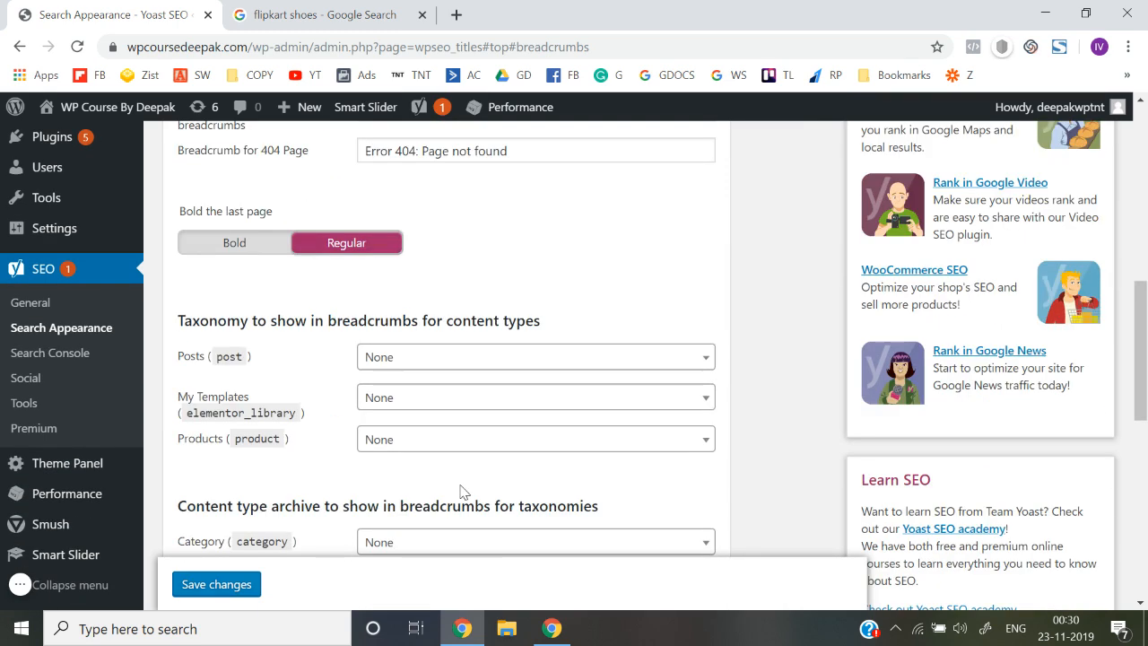
pyautogui.click(236, 587)
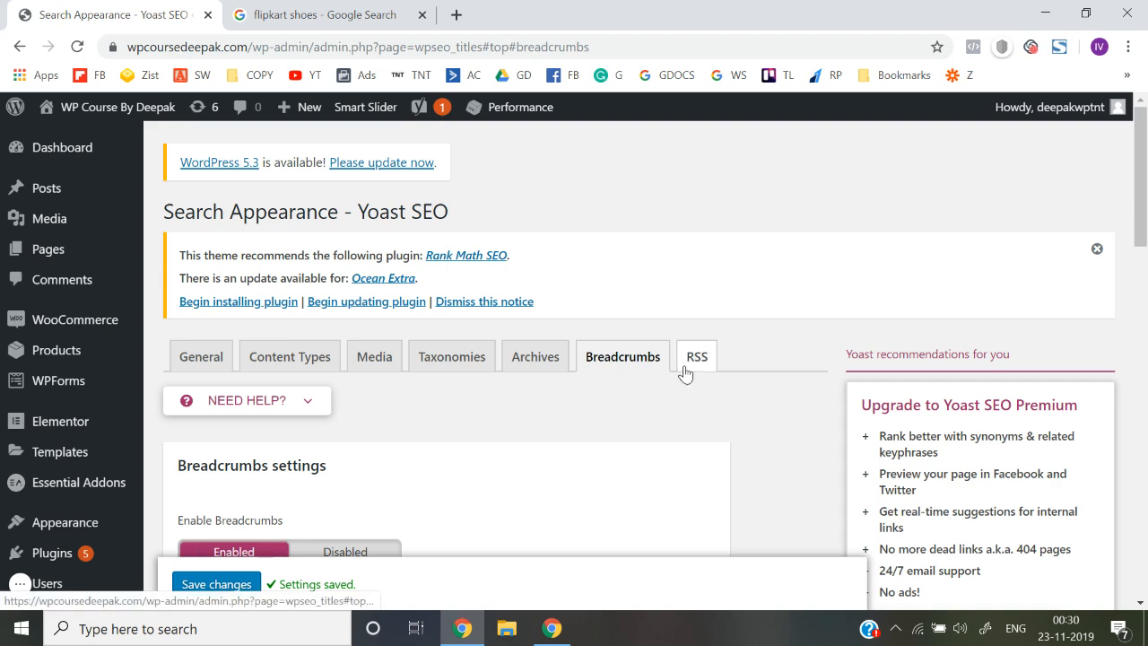
pyautogui.scroll(-6, 684, 373)
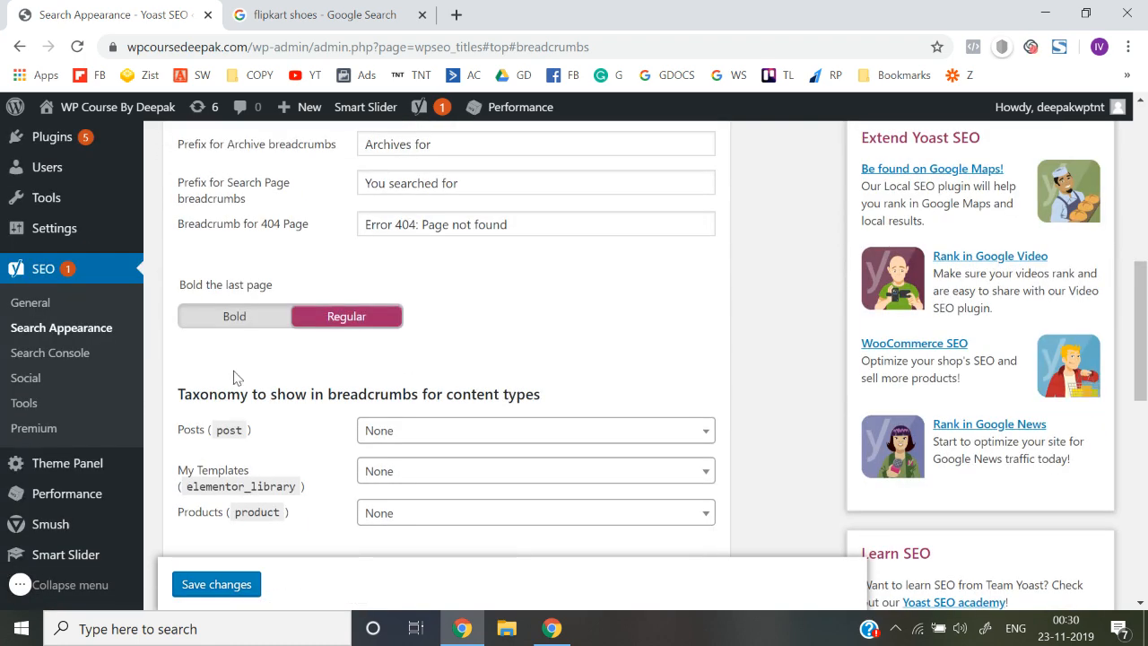
pyautogui.scroll(-10, 398, 386)
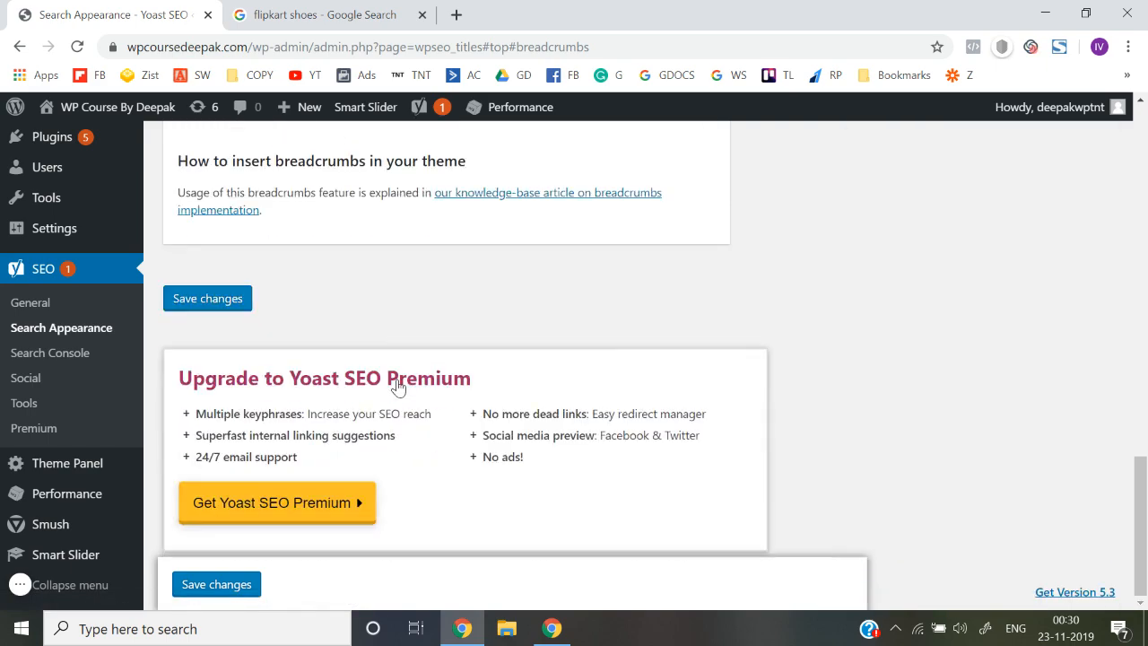
# Step: Open the Search Console section of Yoast SEO and read its information on crawl errors
pyautogui.scroll(15, 398, 386)
pyautogui.scroll(-5, 397, 385)
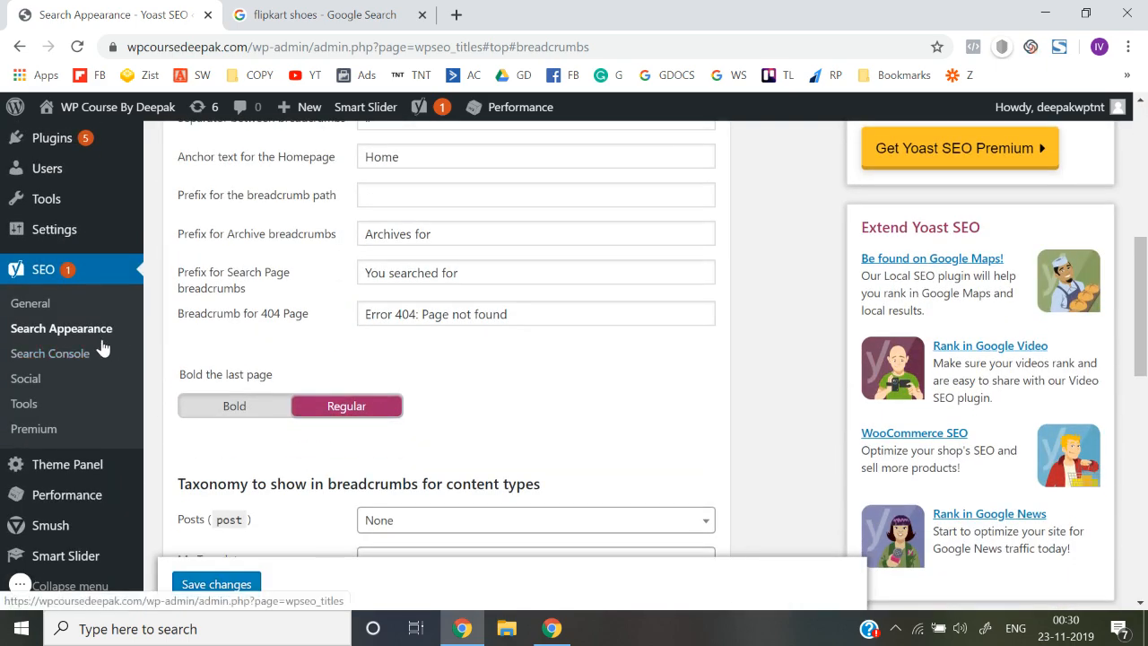
pyautogui.click(84, 358)
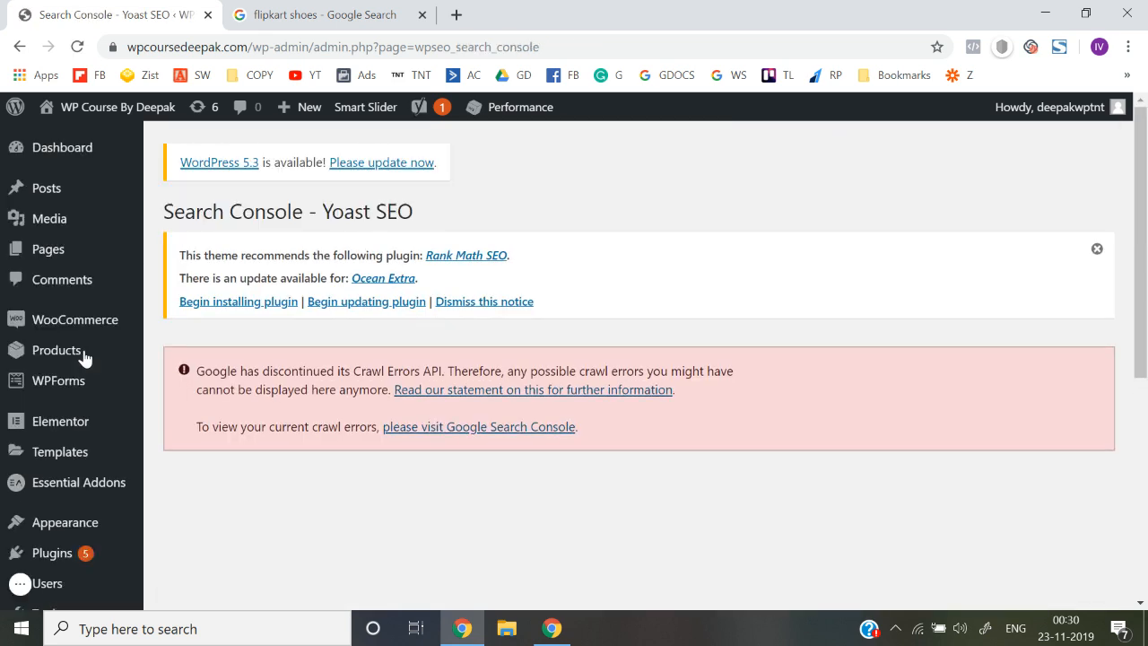
pyautogui.scroll(-2, 299, 396)
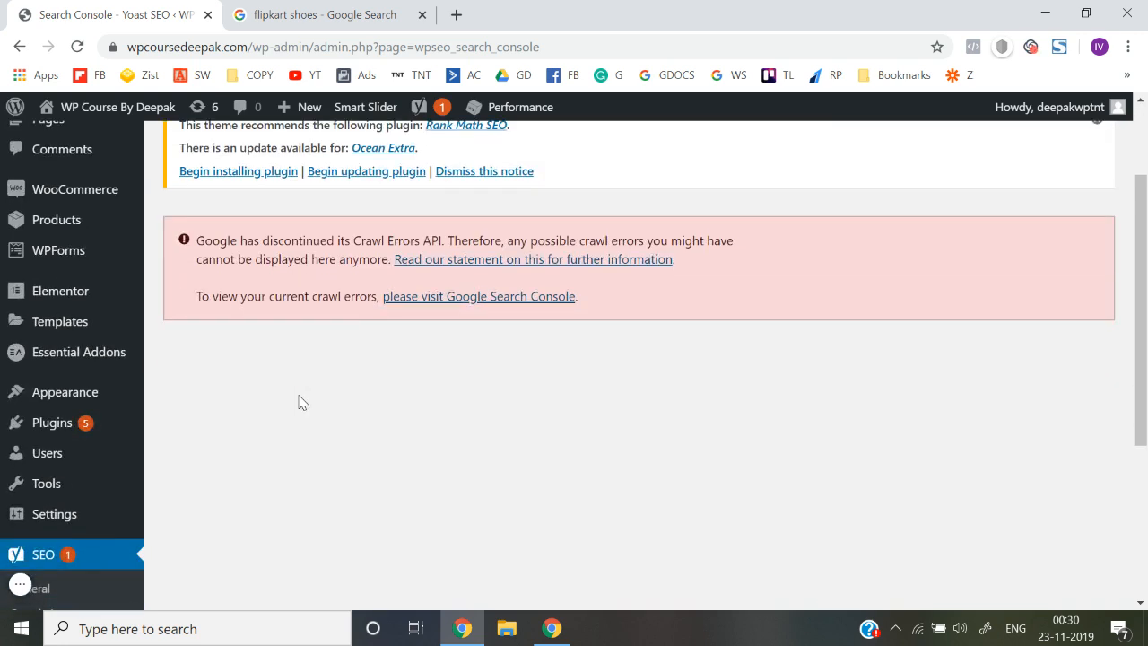
# Step: Open the Social settings of Yoast SEO and review the organization social profile fields under Accounts
pyautogui.scroll(-3, 222, 446)
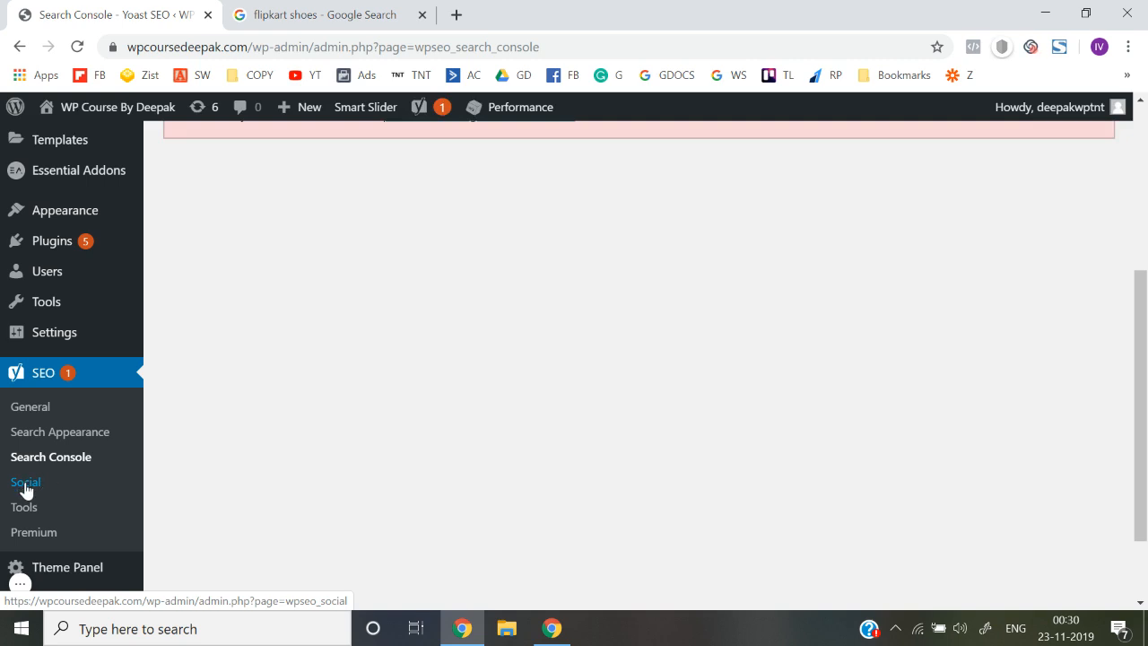
pyautogui.click(25, 484)
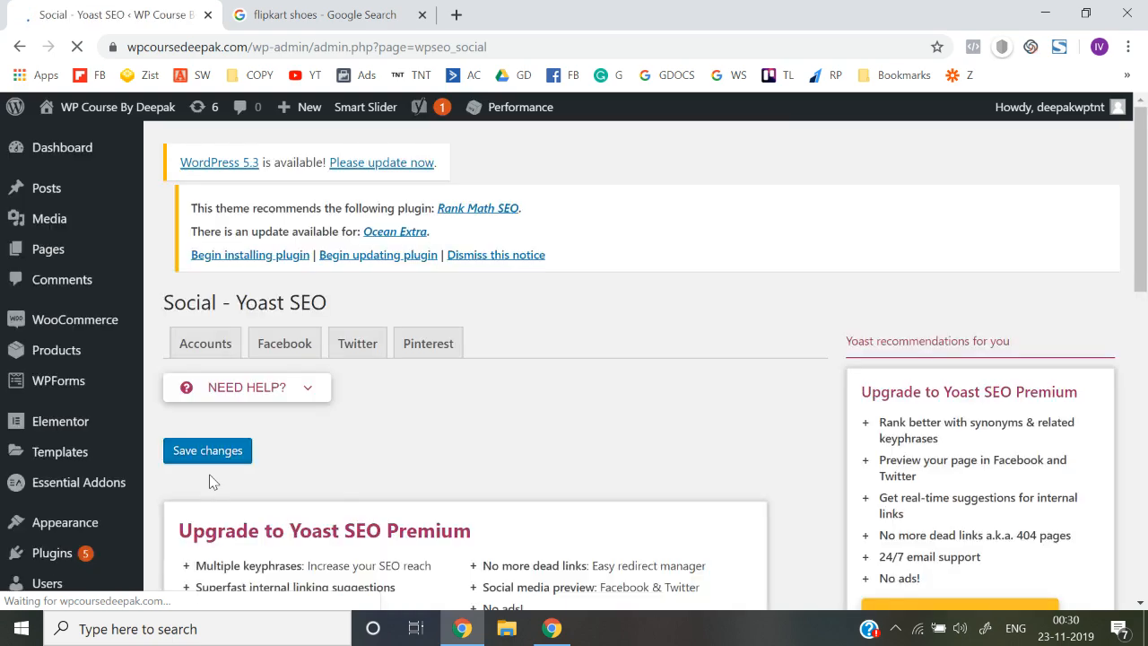
pyautogui.scroll(-3, 323, 402)
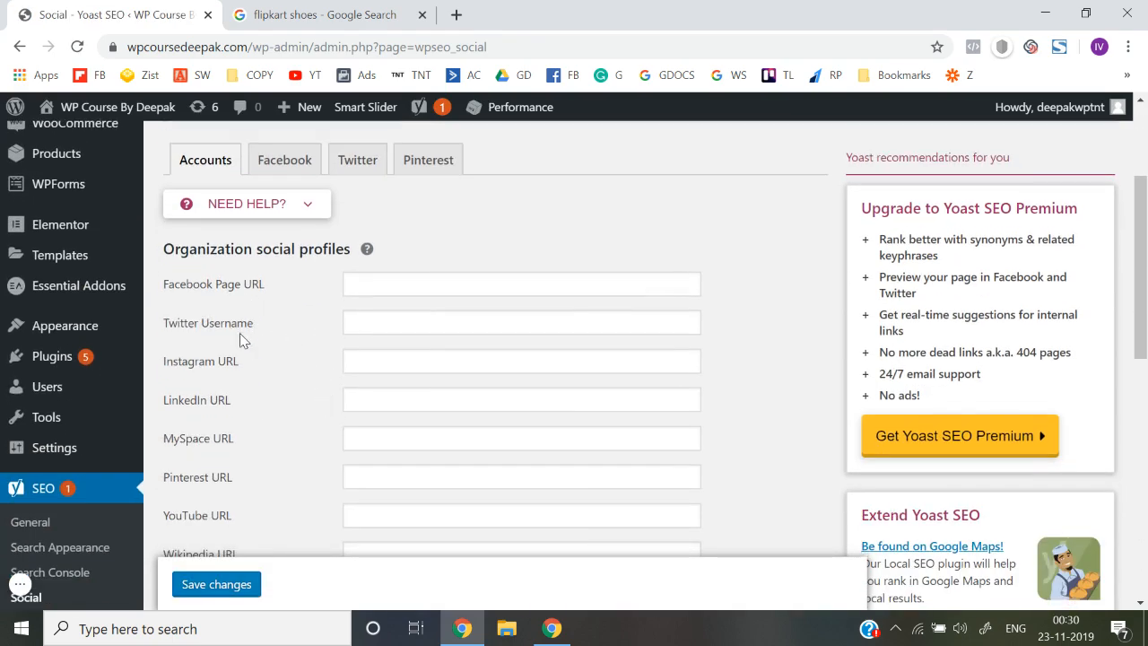
pyautogui.click(411, 331)
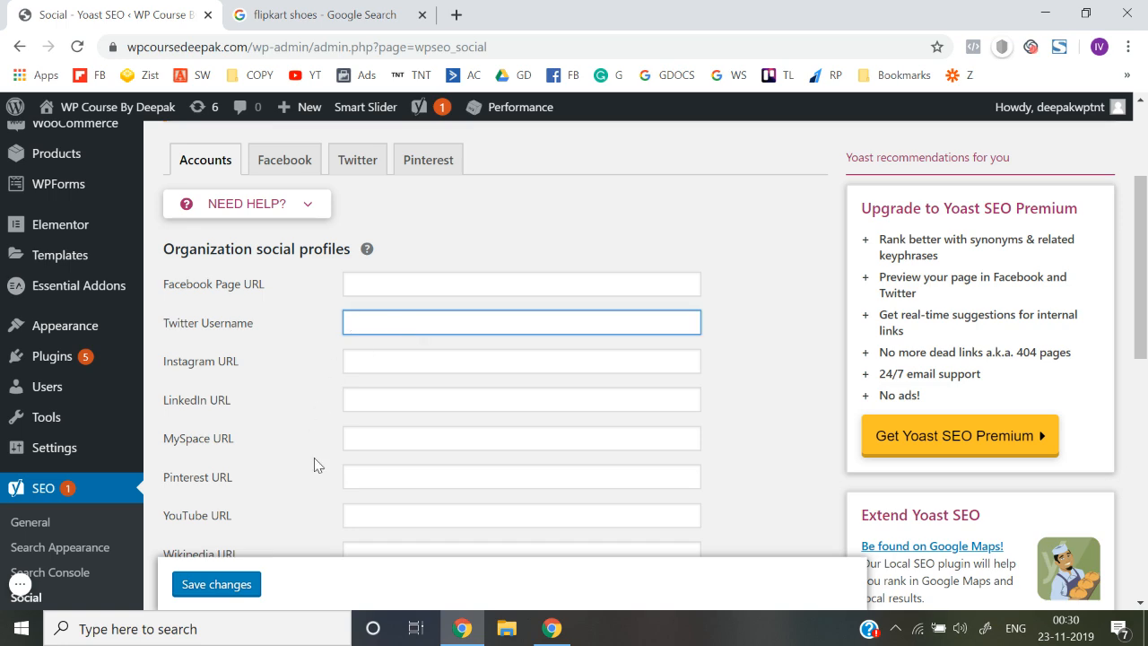
pyautogui.scroll(-2, 315, 464)
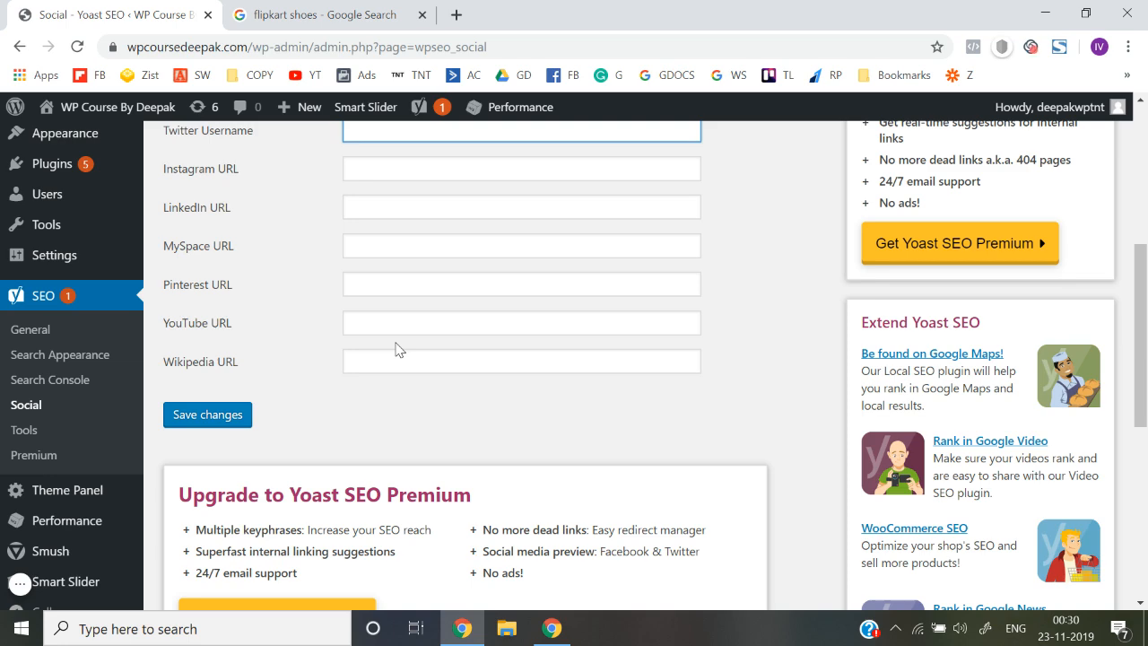
pyautogui.scroll(2, 399, 349)
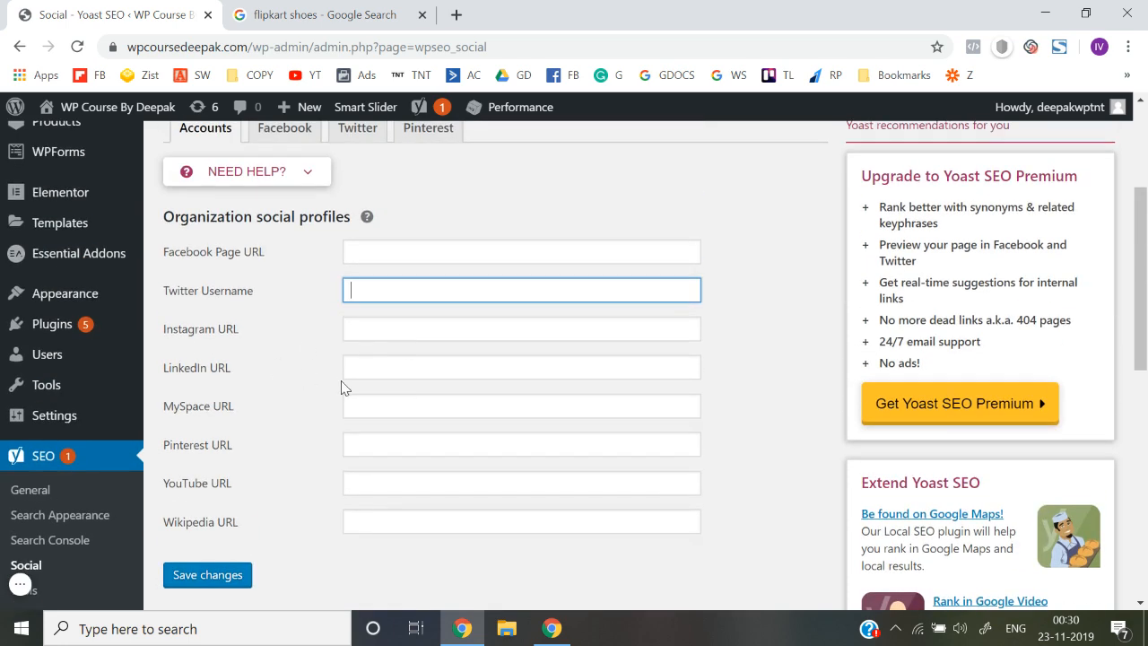
pyautogui.scroll(-3, 365, 427)
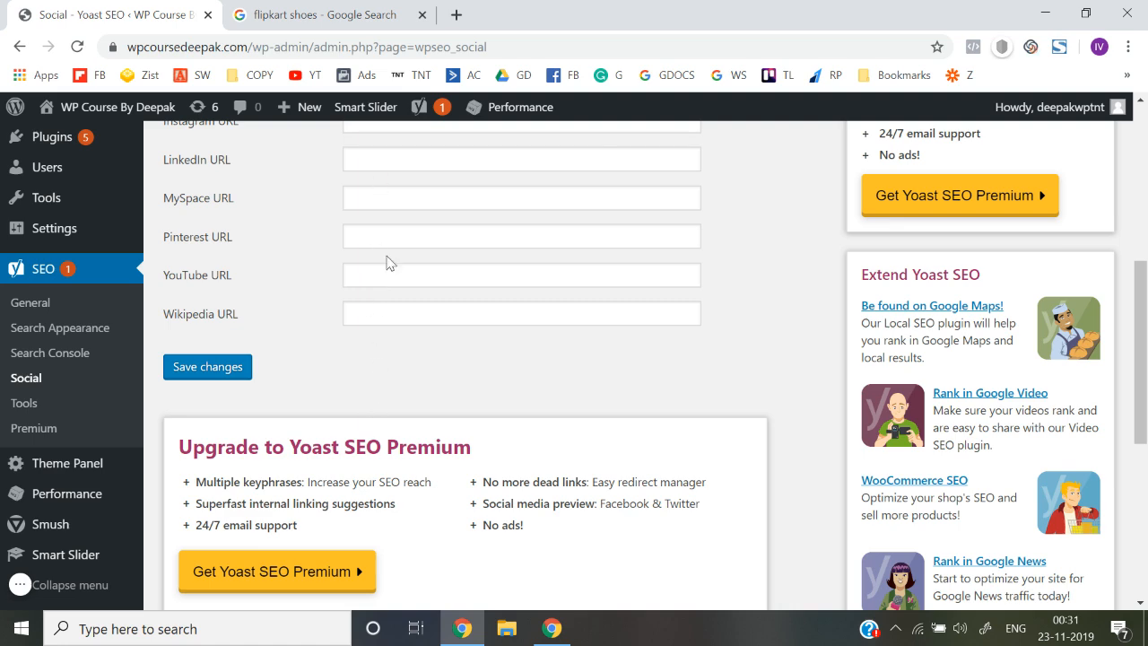
pyautogui.scroll(4, 384, 276)
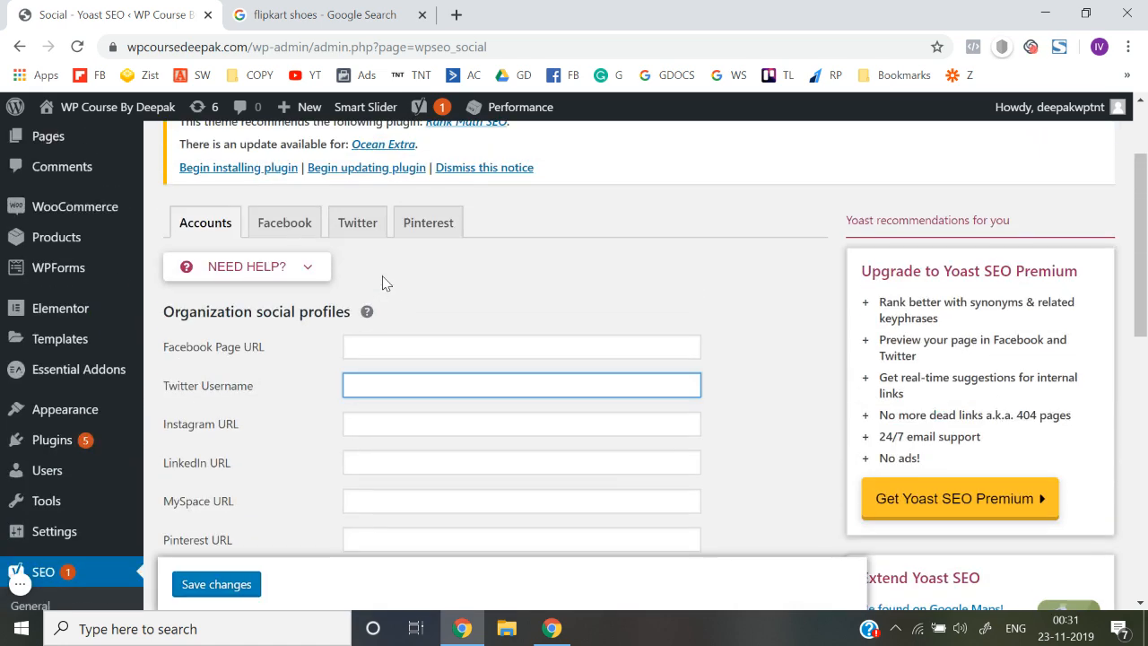
# Step: Review the Facebook Open Graph and default image settings, and return to the organization social profiles
pyautogui.click(284, 225)
pyautogui.scroll(-2, 346, 355)
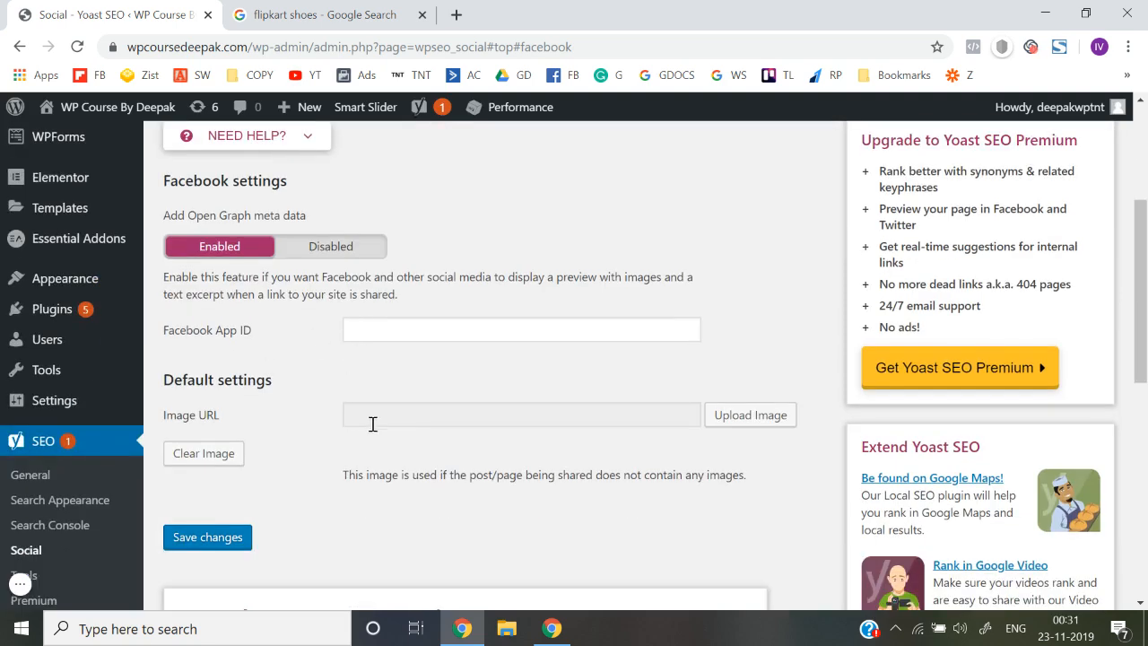
pyautogui.scroll(2, 367, 425)
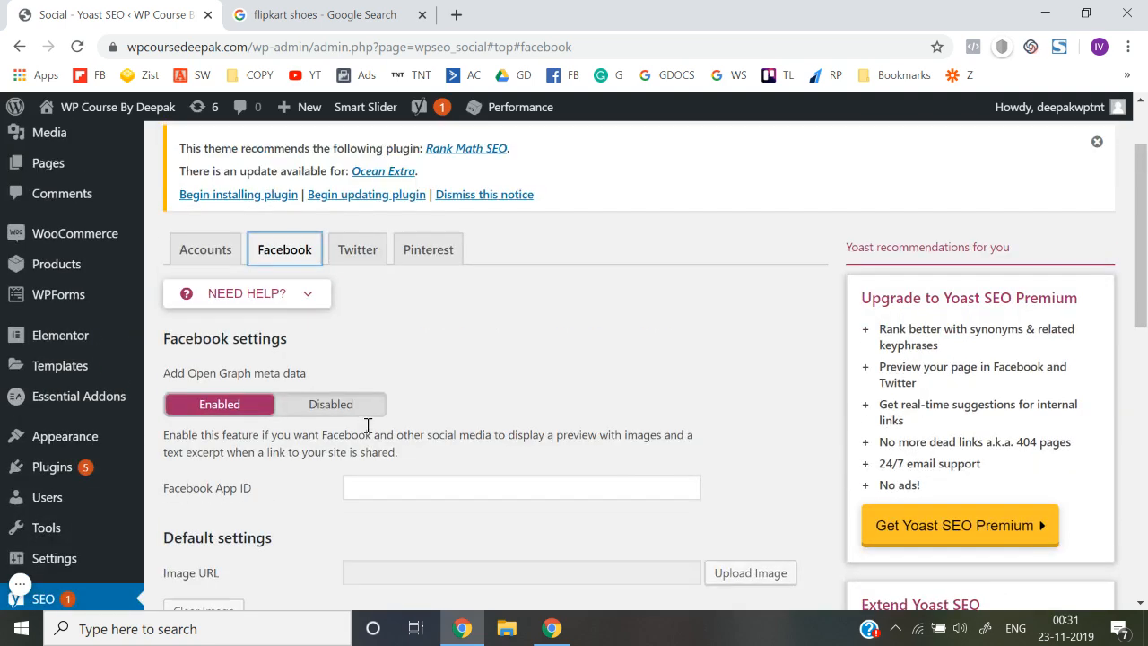
pyautogui.click(207, 260)
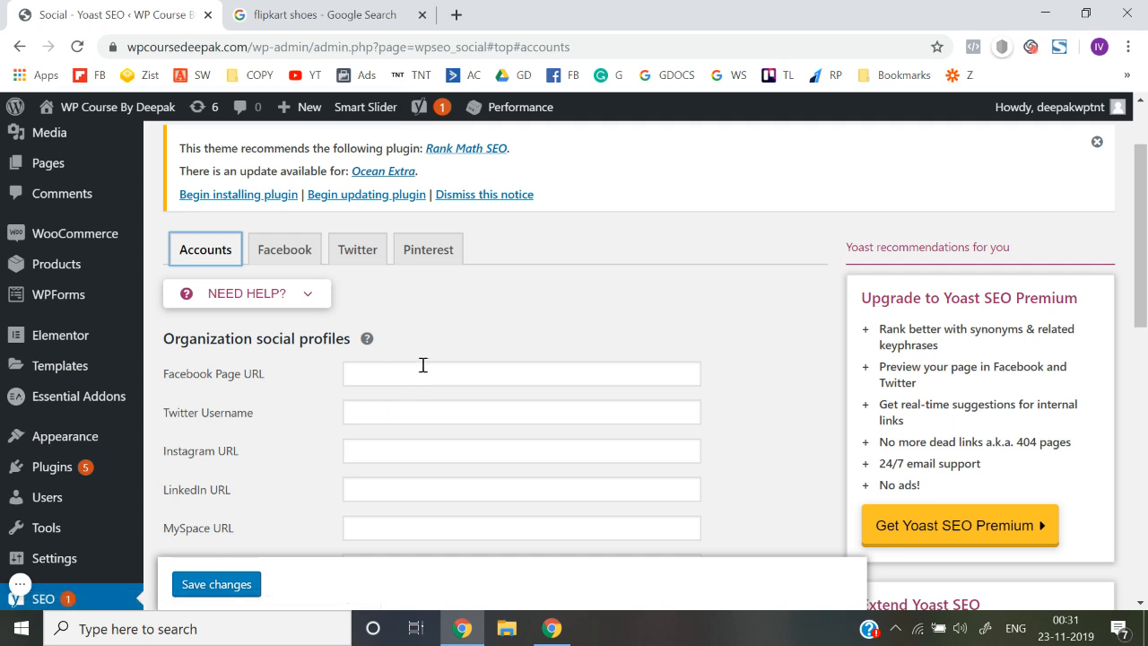
pyautogui.scroll(-2, 382, 392)
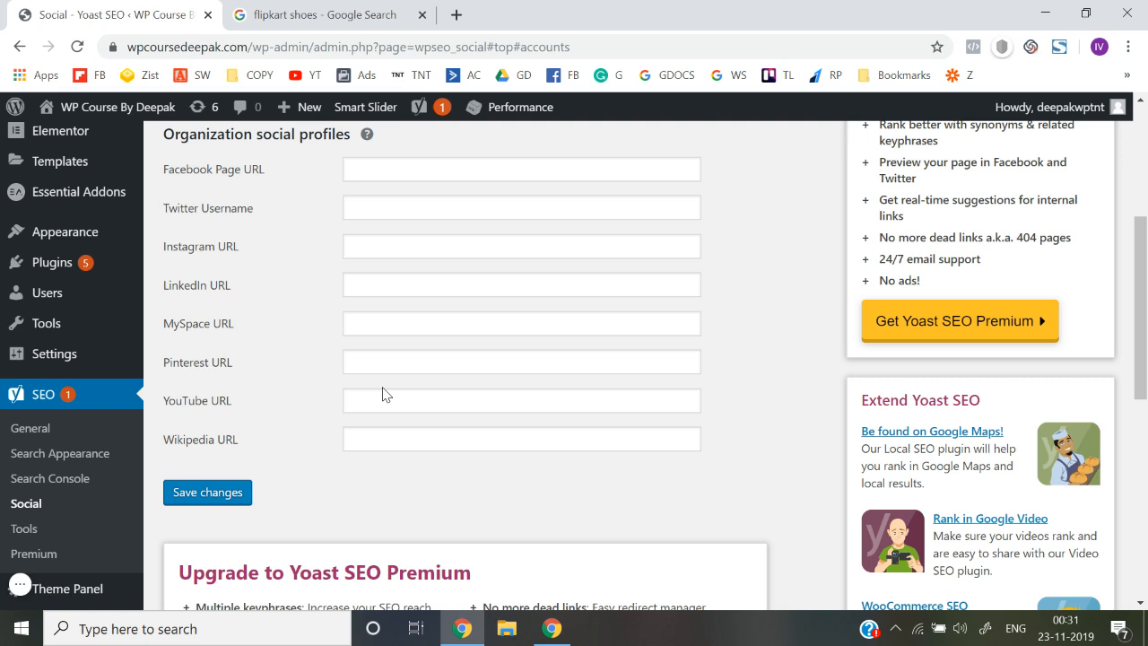
# Step: Review the feature toggles under Features in Yoast SEO's General settings and save the changes
pyautogui.click(36, 430)
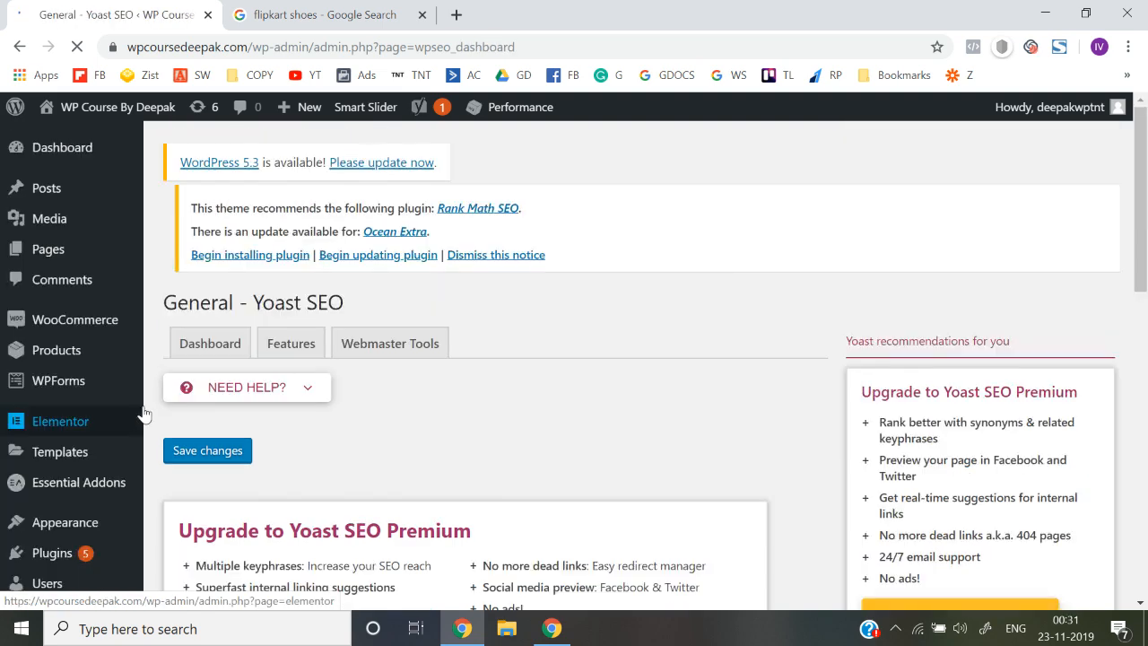
pyautogui.click(292, 357)
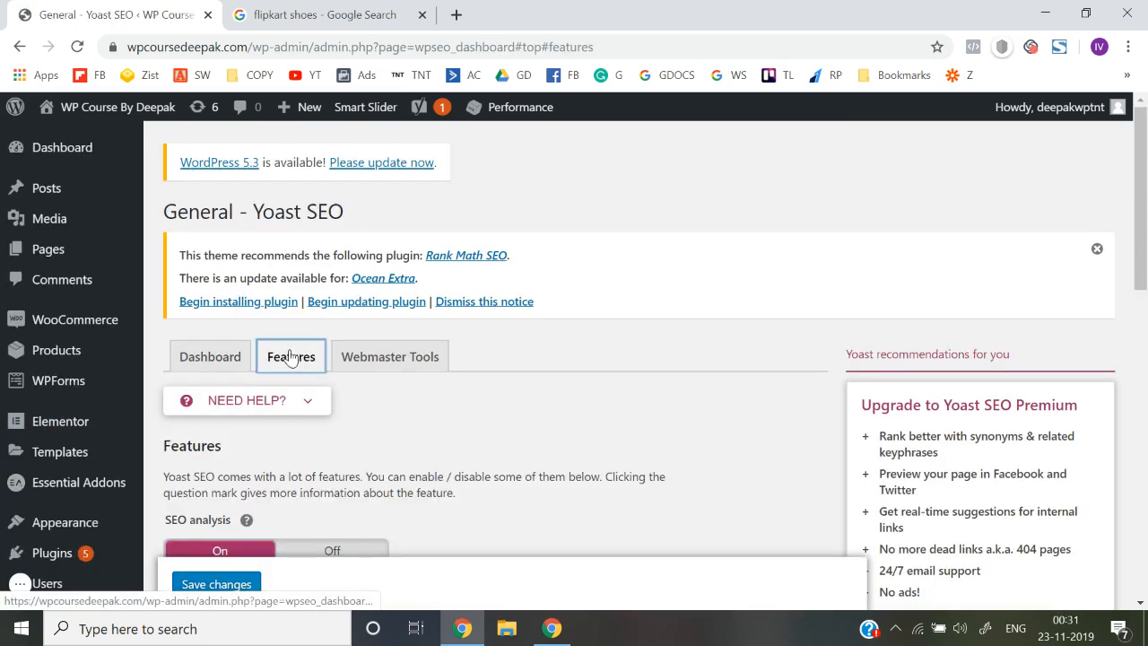
pyautogui.scroll(-2, 459, 378)
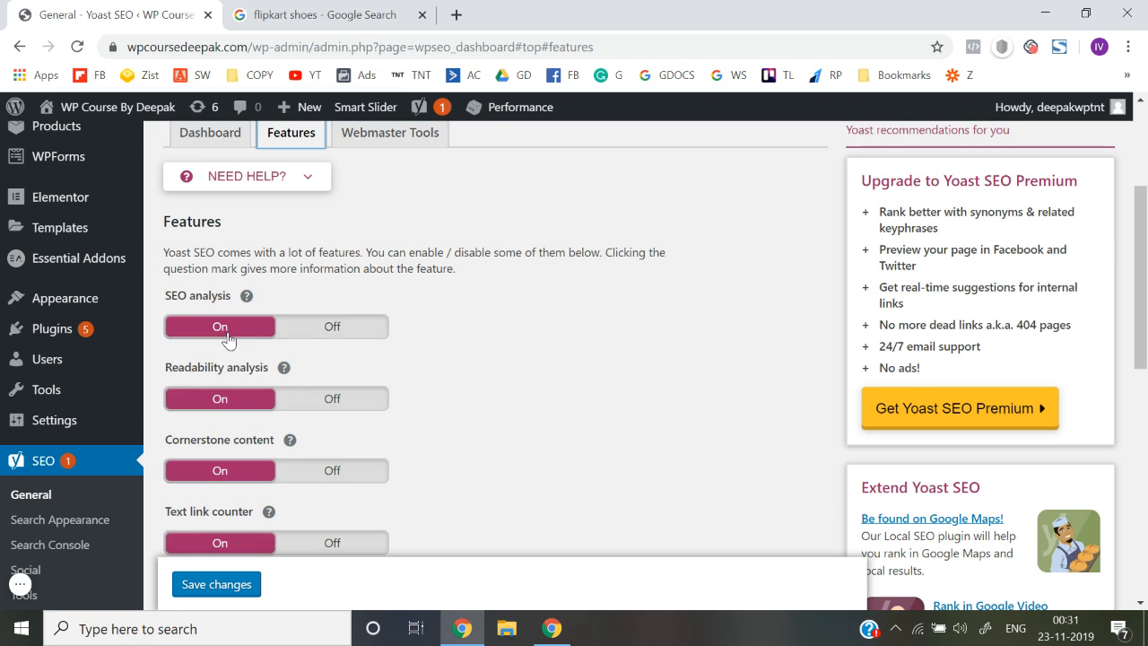
pyautogui.scroll(-2, 233, 409)
pyautogui.scroll(-2, 238, 321)
pyautogui.scroll(-2, 238, 321)
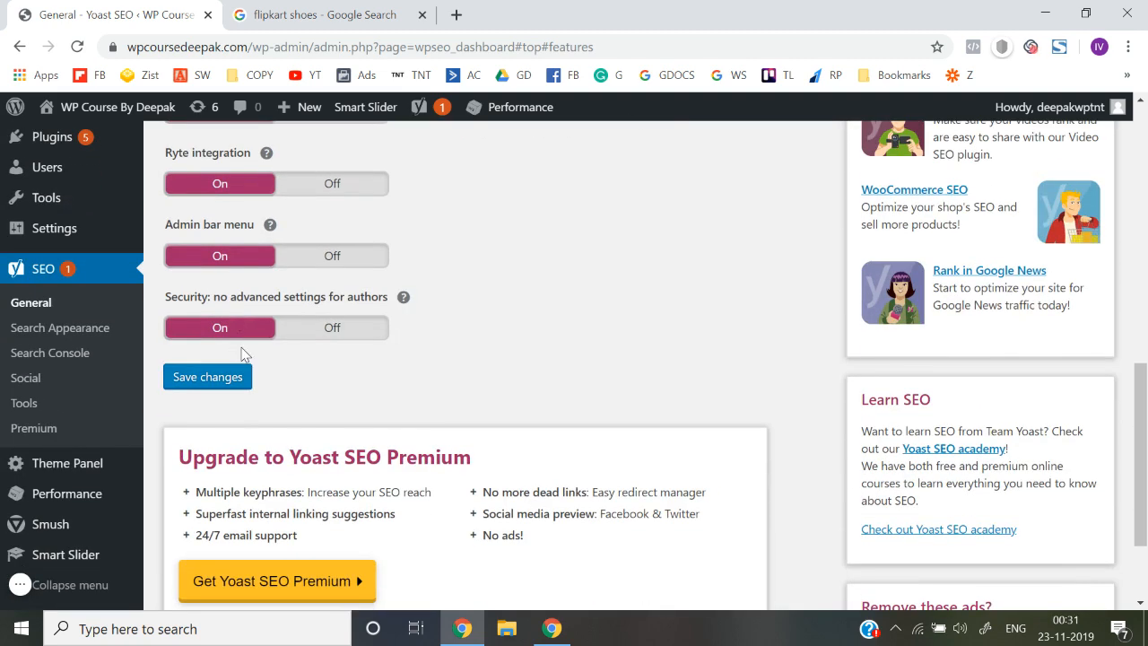
pyautogui.click(229, 380)
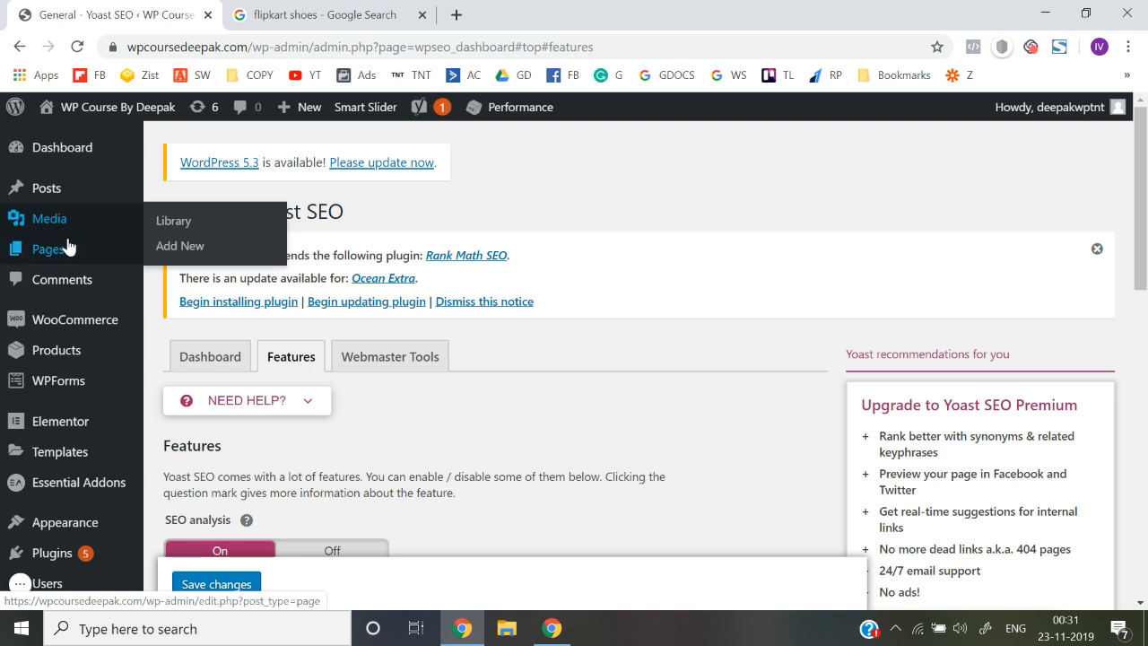
# Step: Open the Men page for editing and examine the focus keyphrase and snippet preview in its Yoast SEO section
pyautogui.moveTo(67, 257)
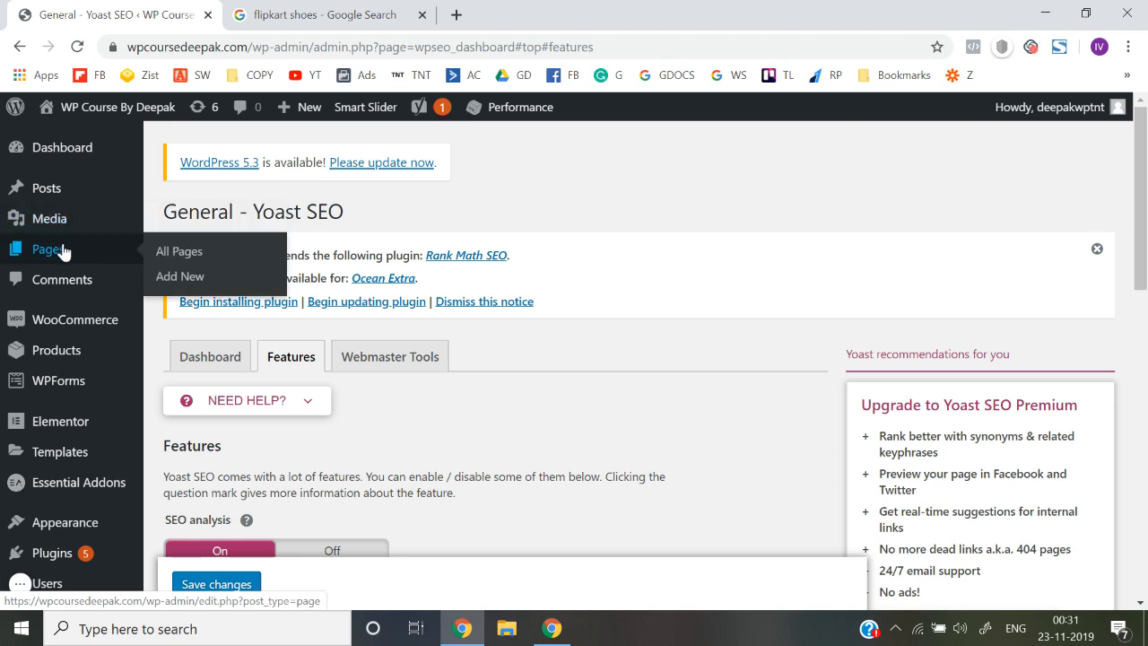
pyautogui.moveTo(76, 194)
pyautogui.click(164, 260)
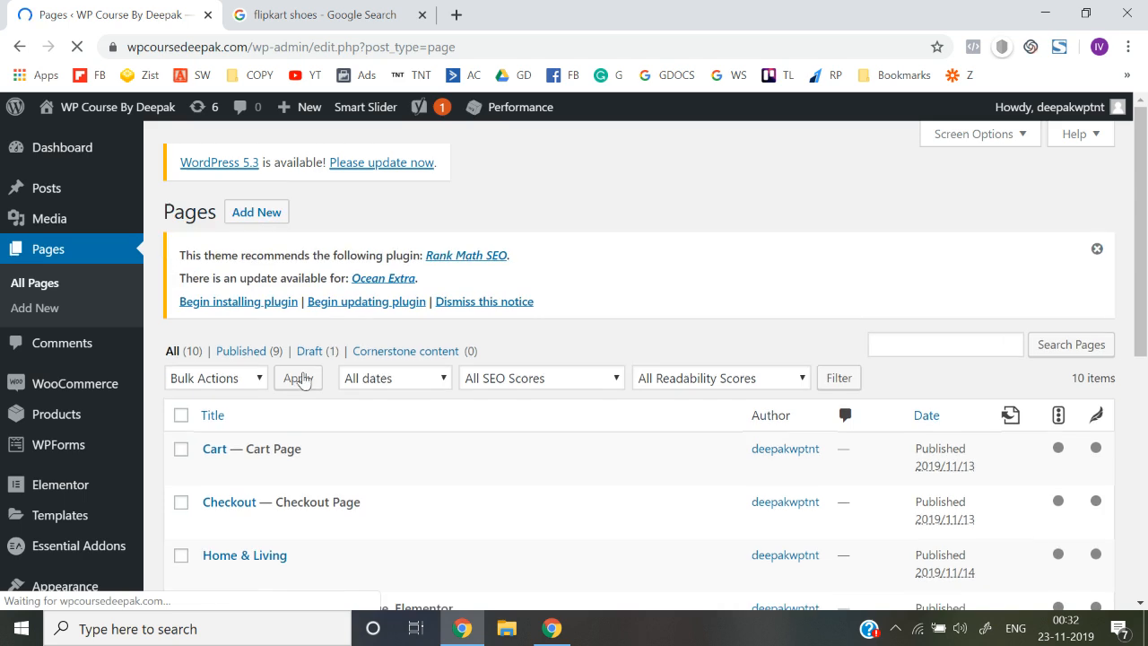
pyautogui.scroll(-4, 359, 430)
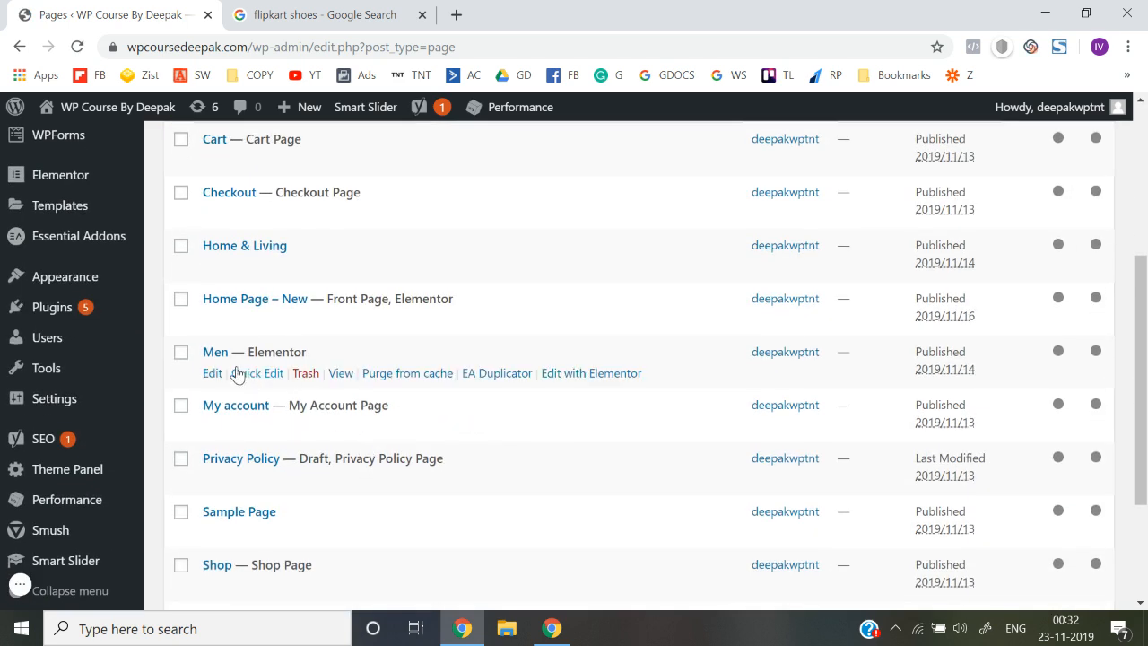
pyautogui.click(212, 375)
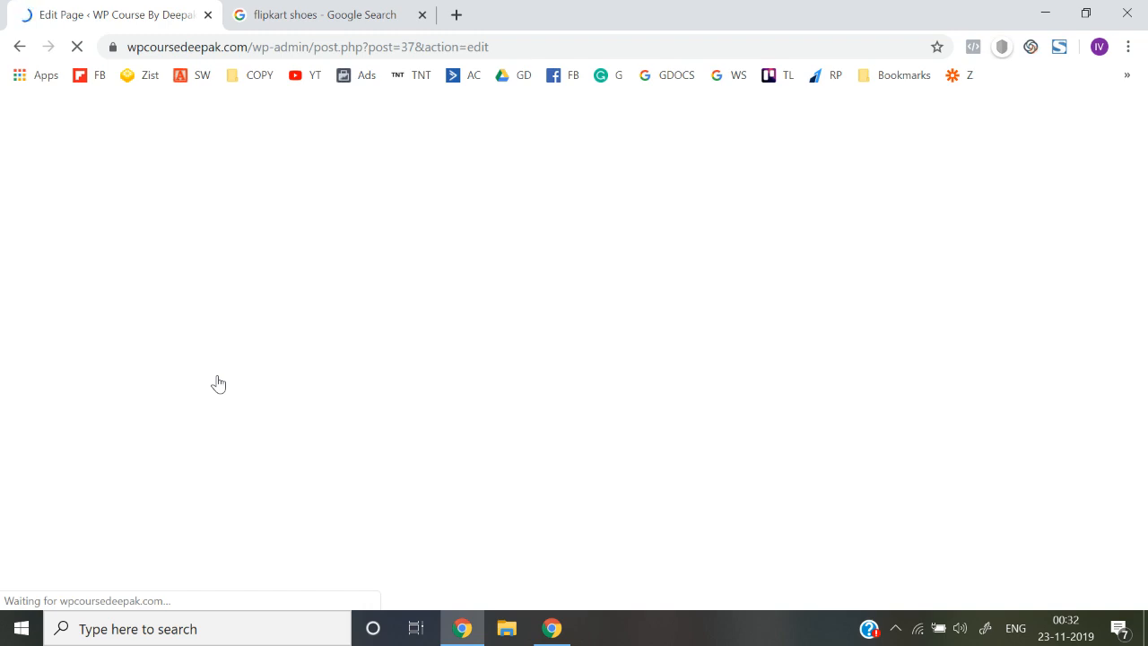
pyautogui.scroll(-9, 218, 384)
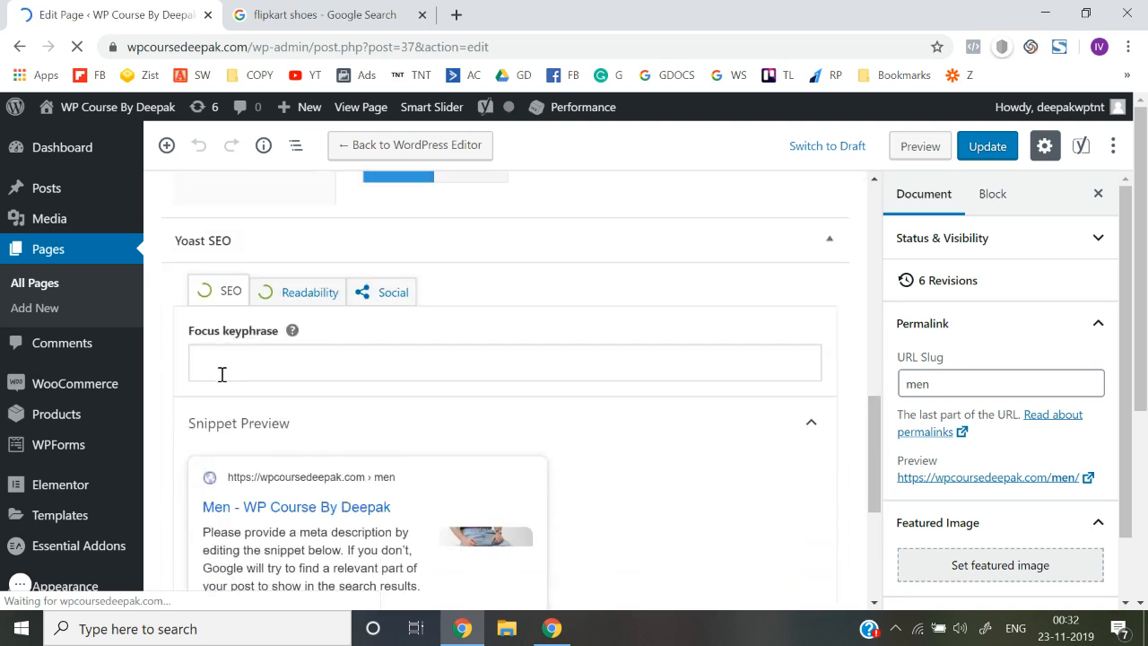
pyautogui.scroll(-2, 584, 451)
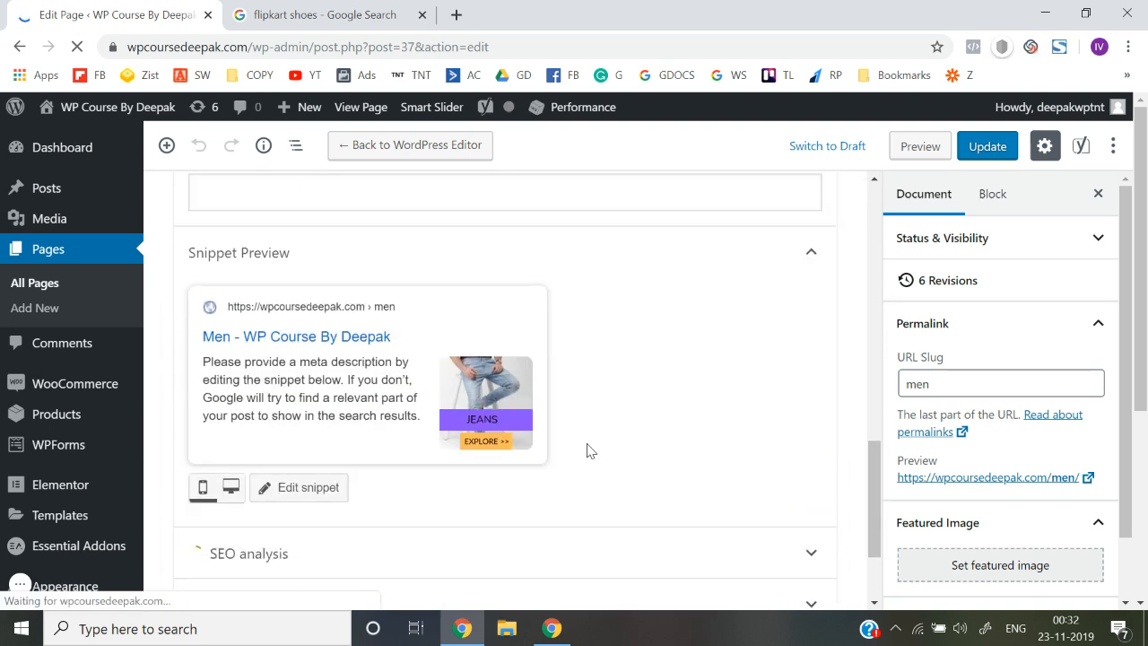
pyautogui.scroll(1, 587, 451)
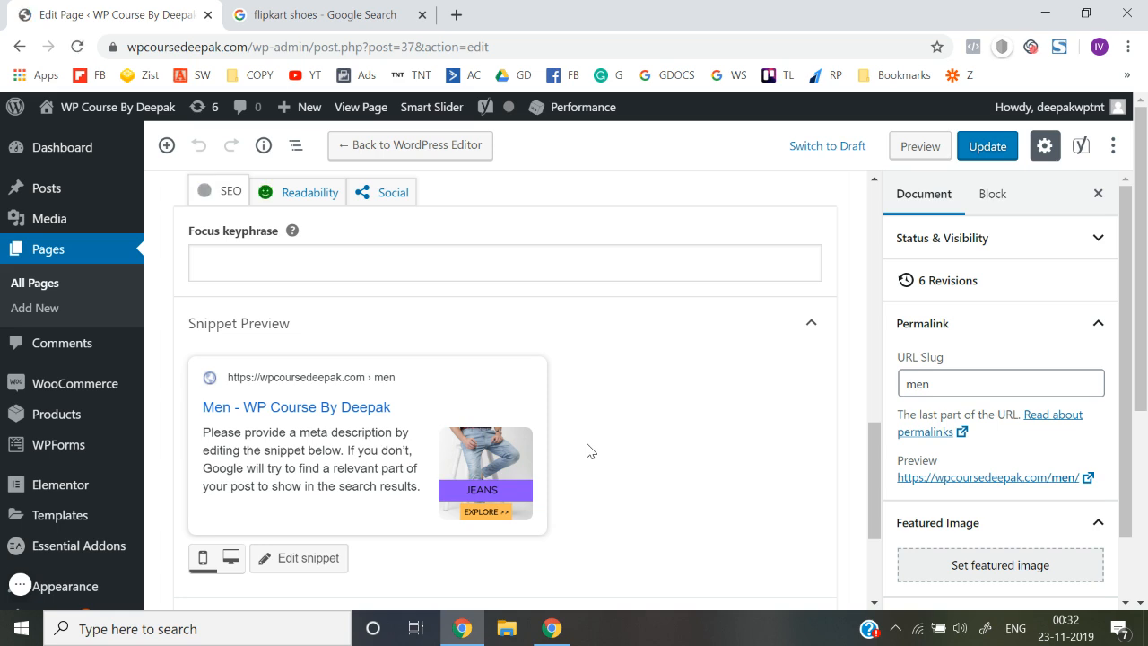
pyautogui.scroll(-1, 360, 457)
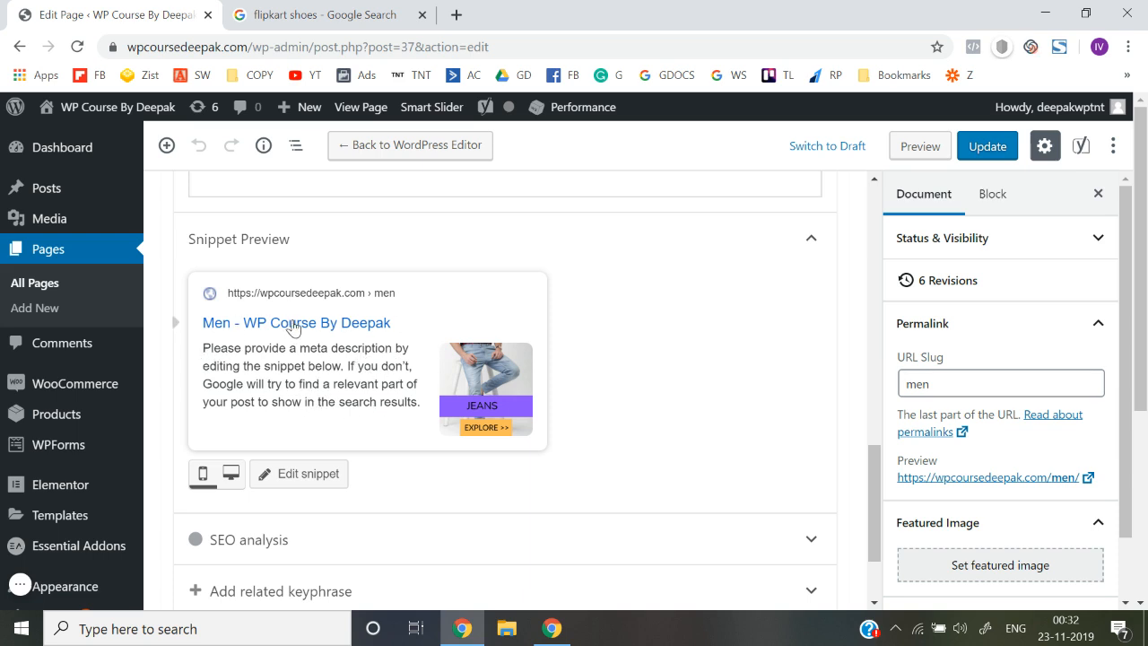
# Step: Open the Men page's snippet editor at the meta description and review the SEO title, slug and meta description fields
pyautogui.click(384, 376)
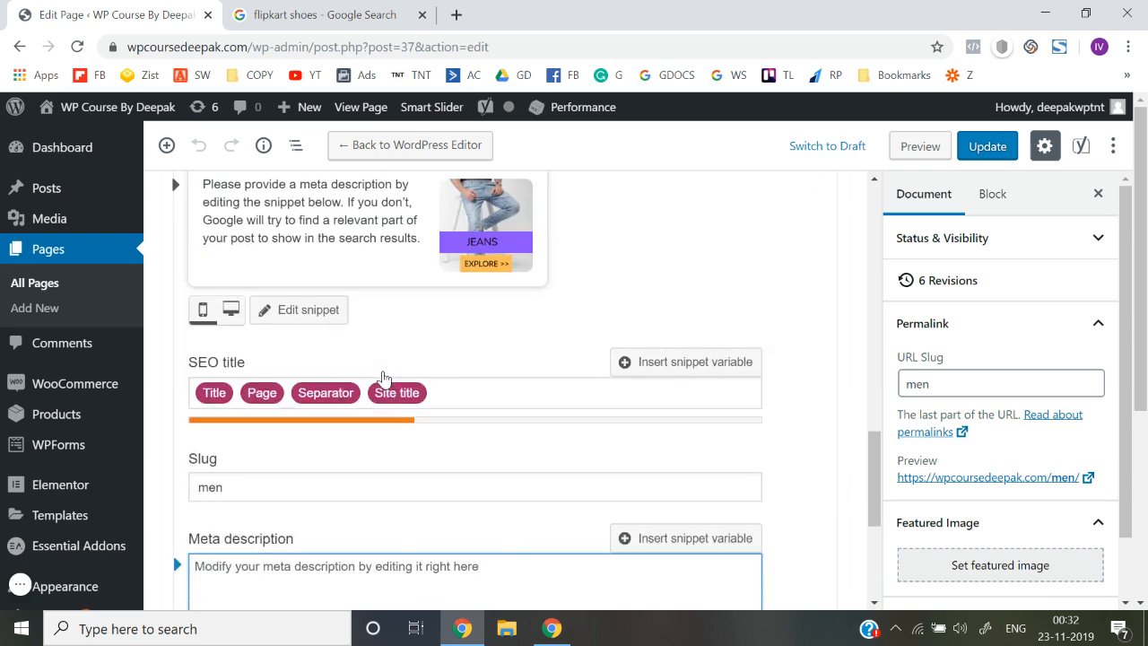
pyautogui.scroll(-1, 427, 397)
pyautogui.scroll(1, 428, 398)
pyautogui.scroll(1, 426, 397)
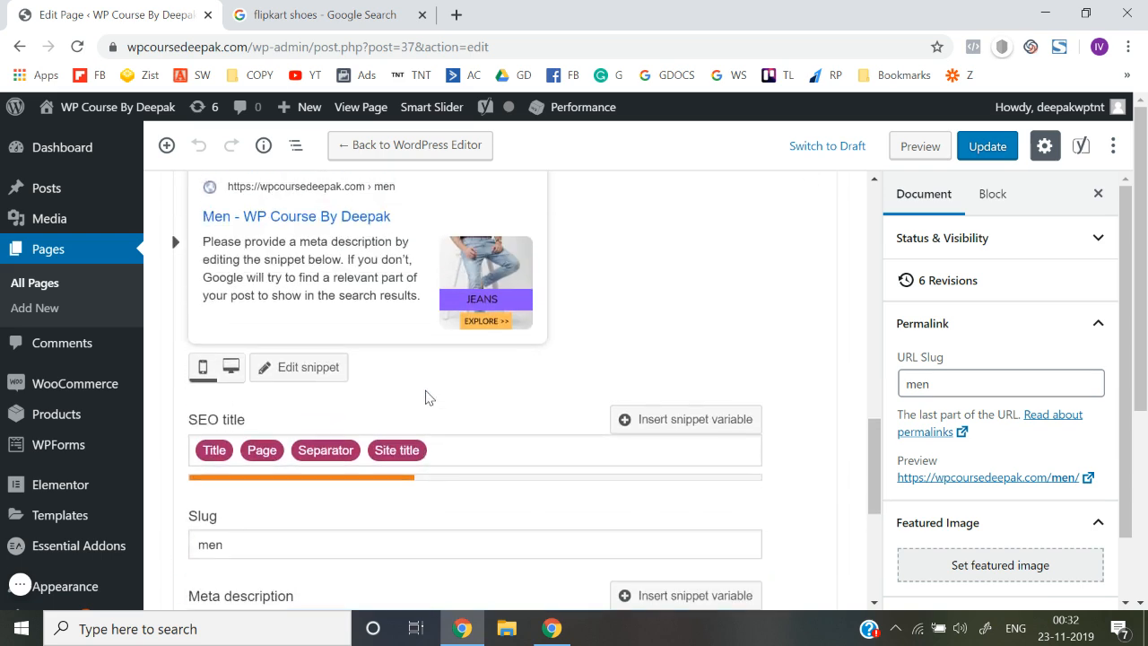
pyautogui.scroll(-2, 426, 397)
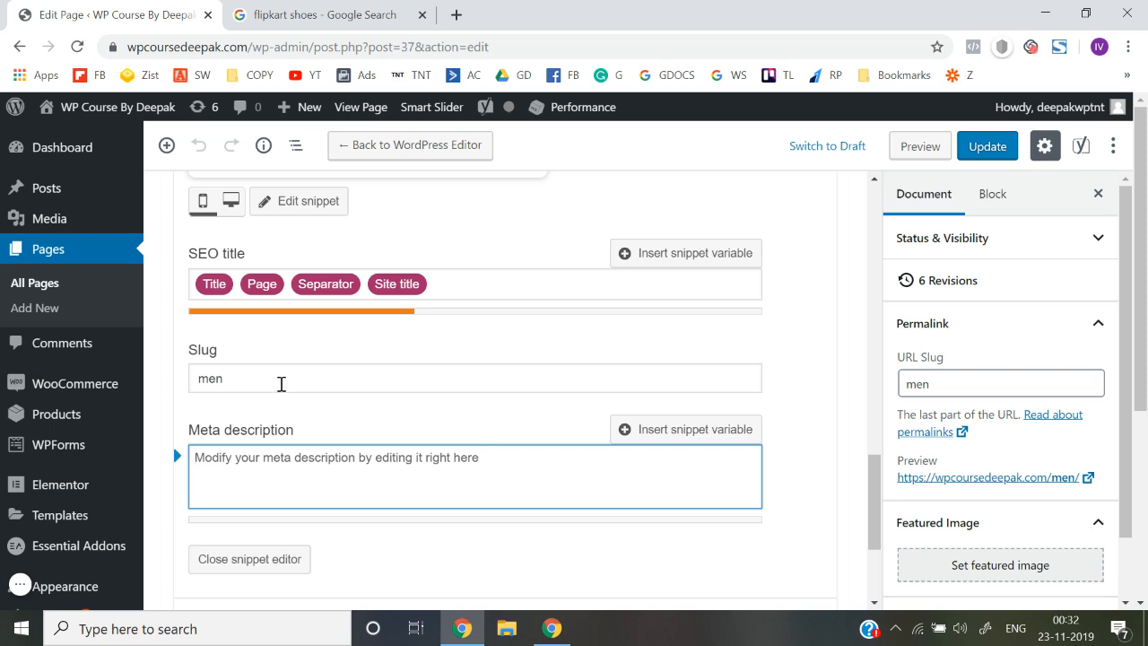
pyautogui.scroll(2, 281, 384)
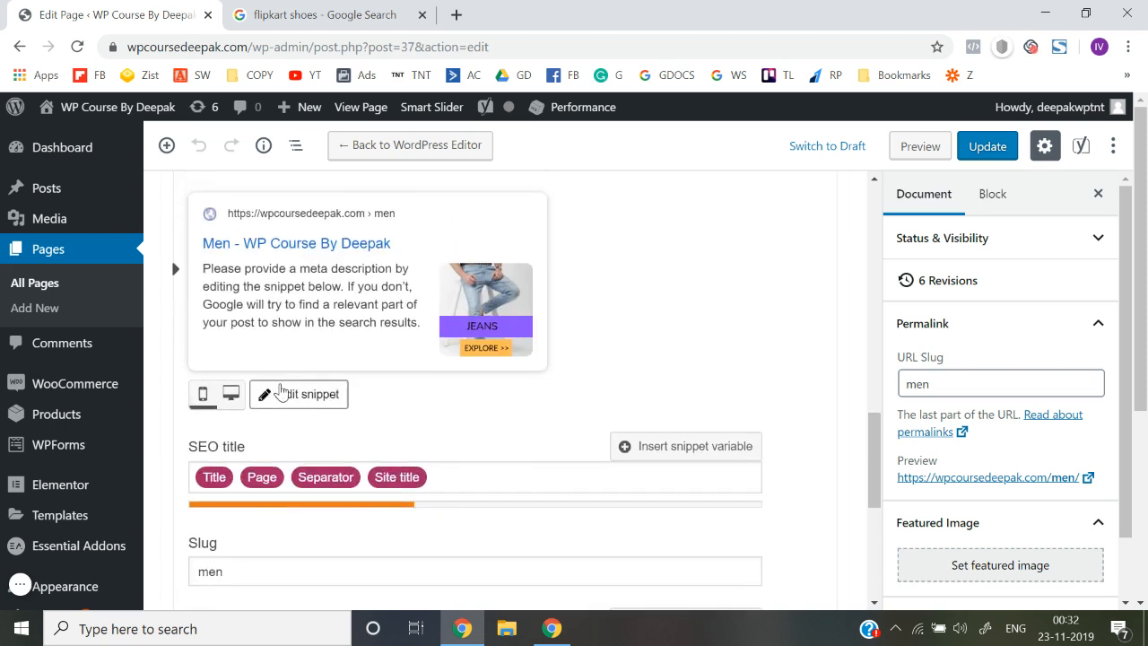
pyautogui.scroll(-3, 280, 386)
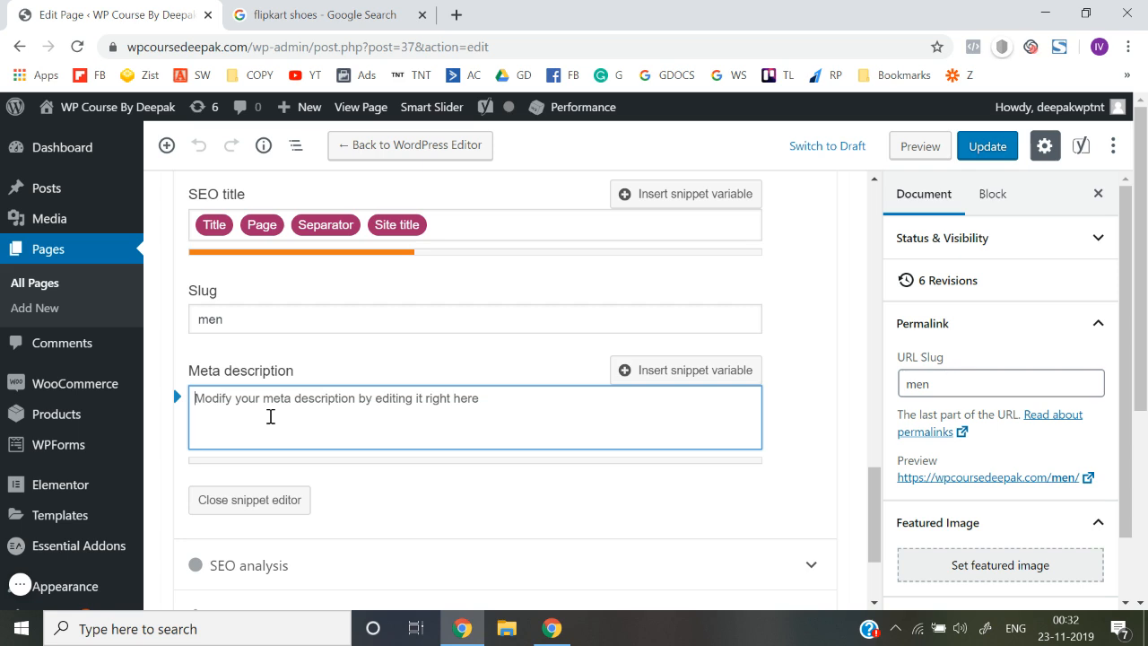
# Step: Switch to the "flipkart shoes" Google results and highlight the description text of the Men's Footwear result as a meta description example
pyautogui.click(300, 13)
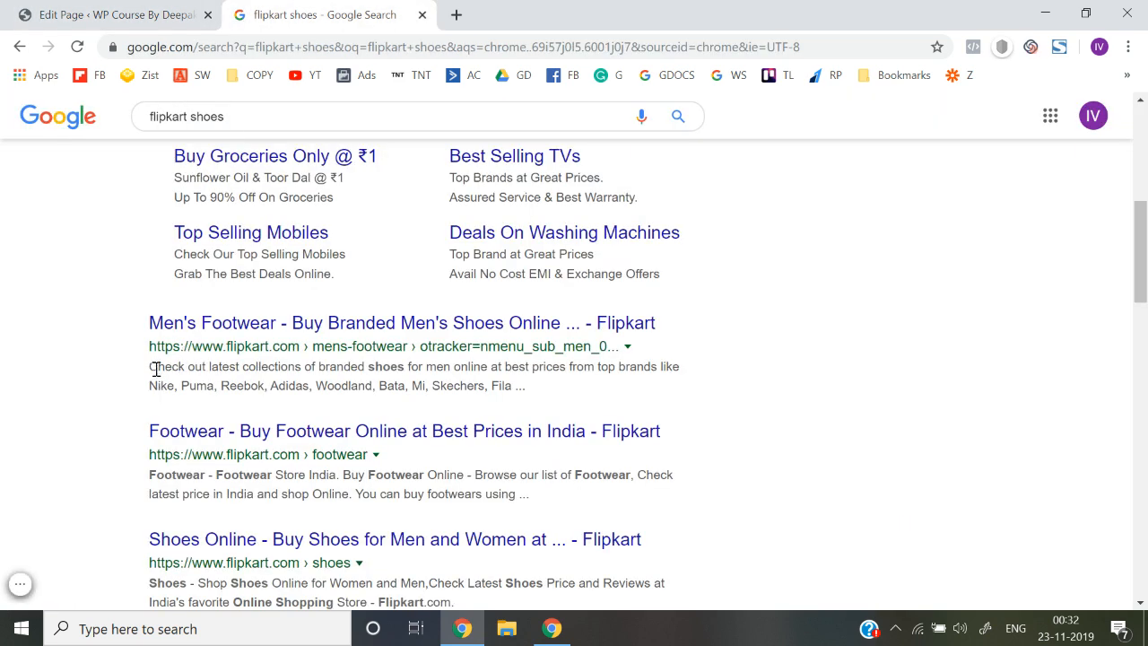
pyautogui.moveTo(152, 367); pyautogui.dragTo(529, 394)
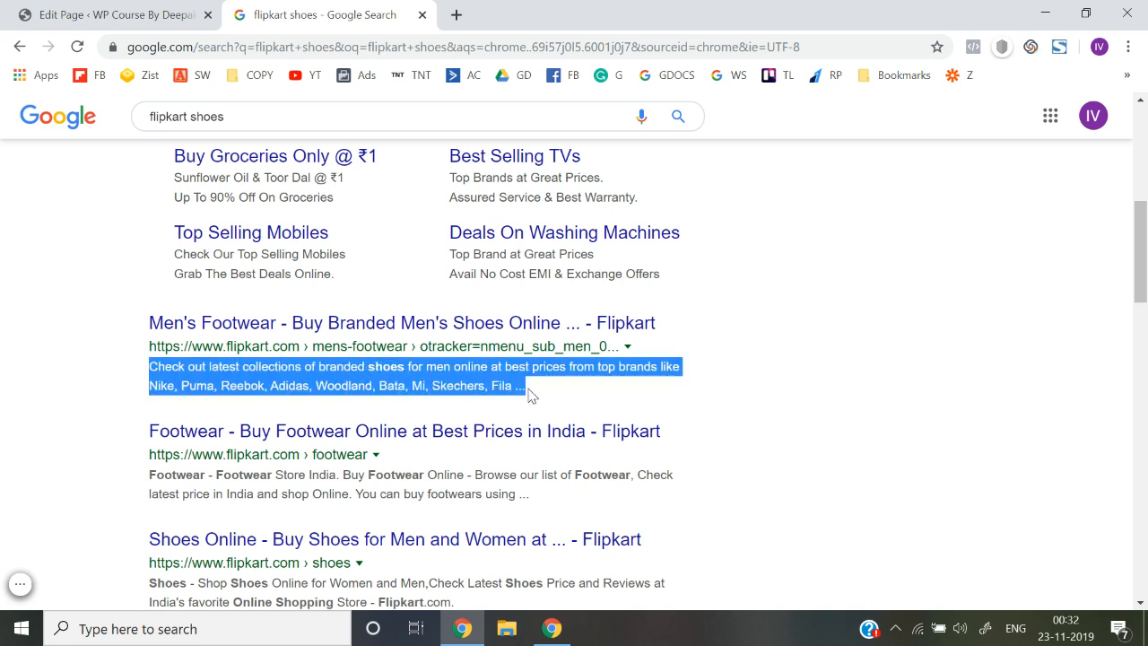
# Step: Return to the Men page's snippet editor and start its meta description with "Buy best men shoes online on" followed by the site name
pyautogui.click(116, 14)
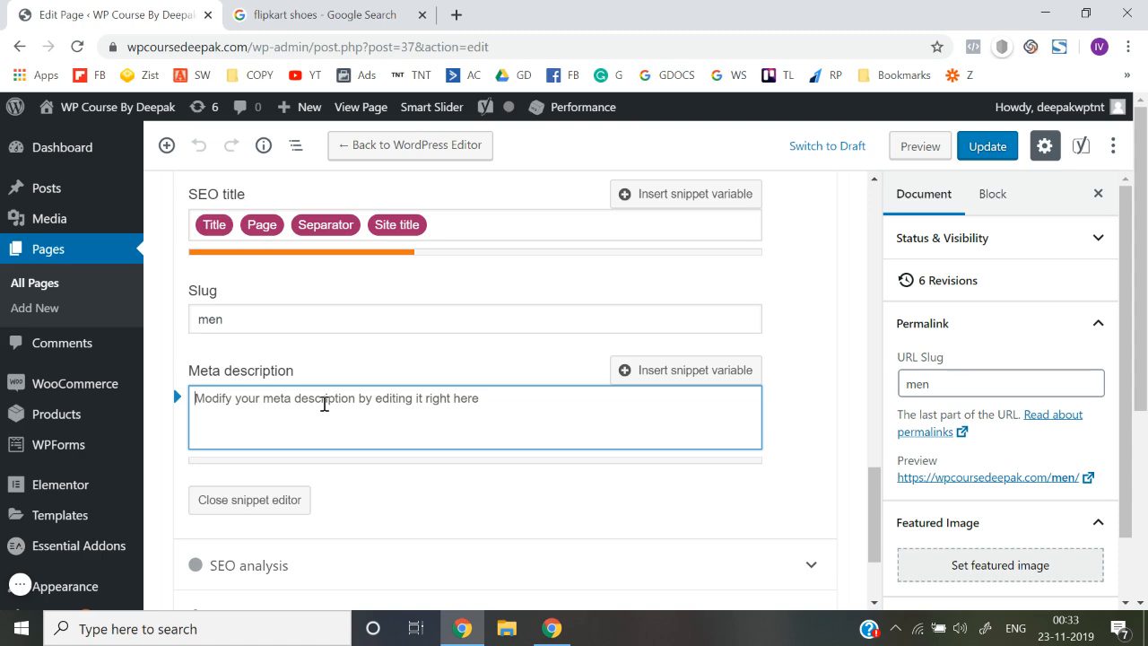
pyautogui.scroll(6, 323, 403)
pyautogui.scroll(-7, 326, 408)
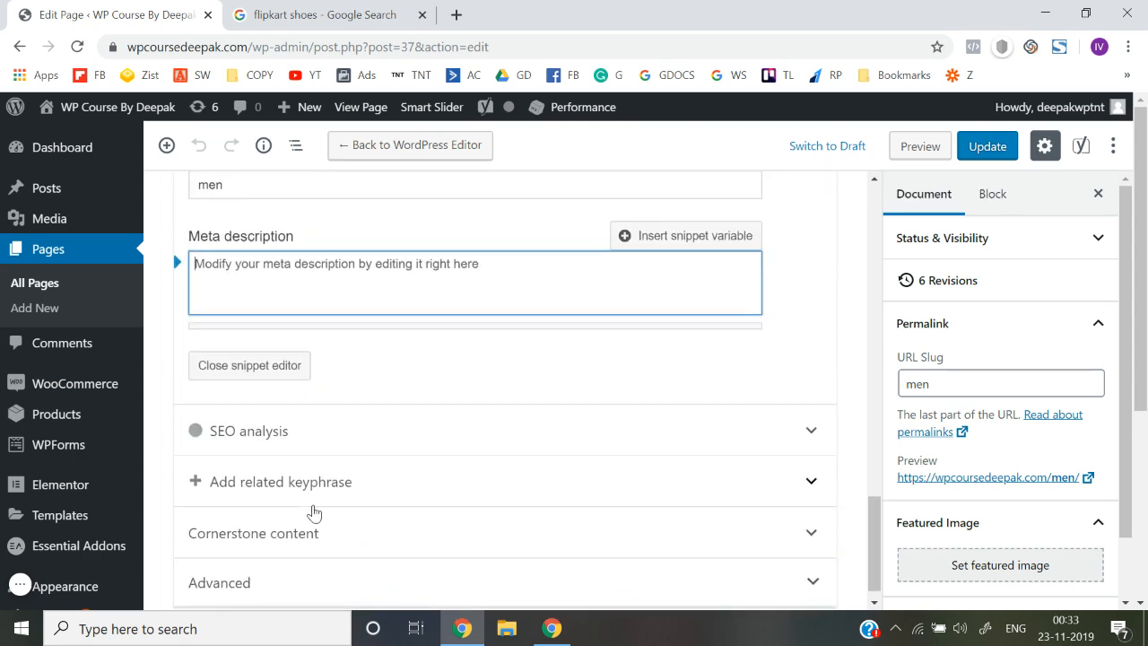
pyautogui.scroll(2, 313, 512)
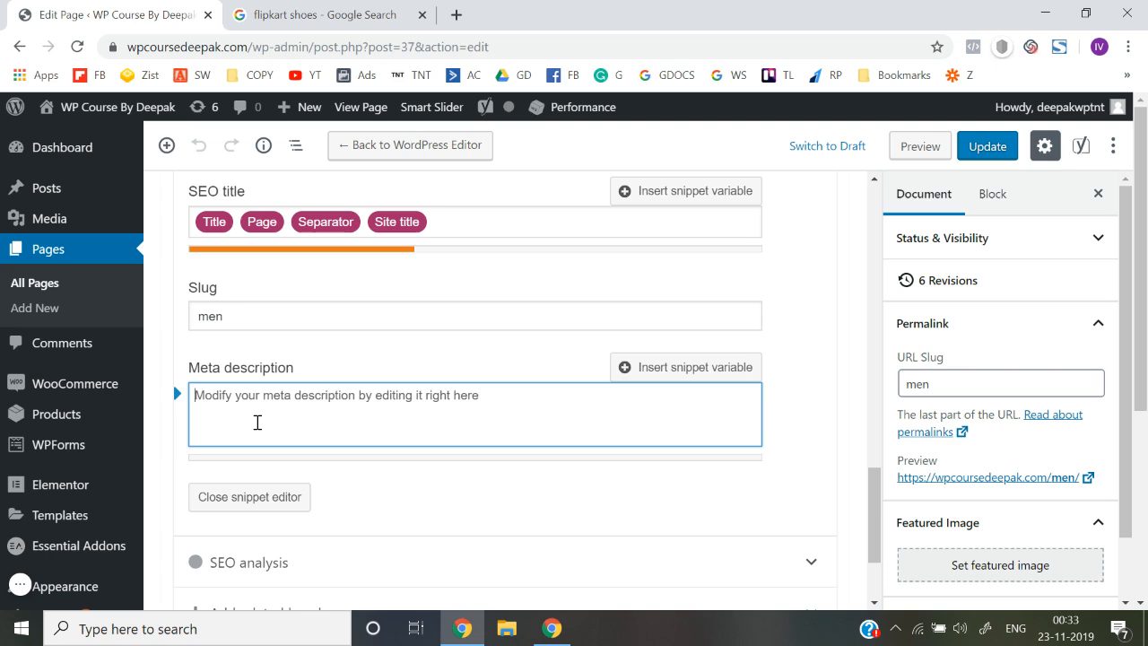
pyautogui.write('Buy')
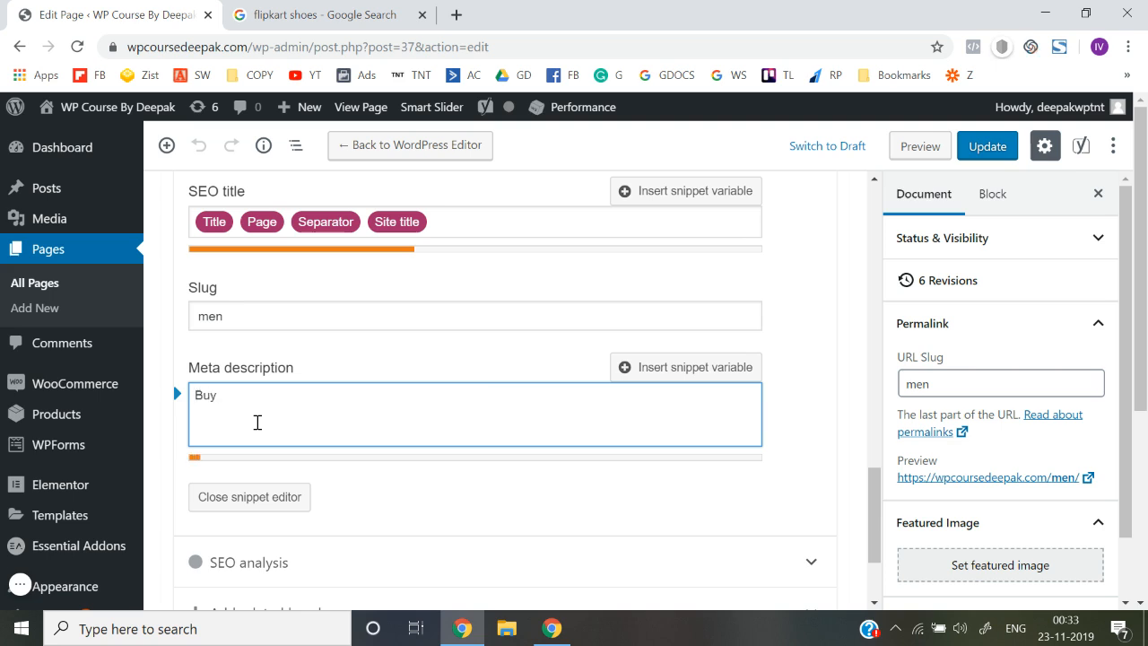
pyautogui.write(' best men shoe')
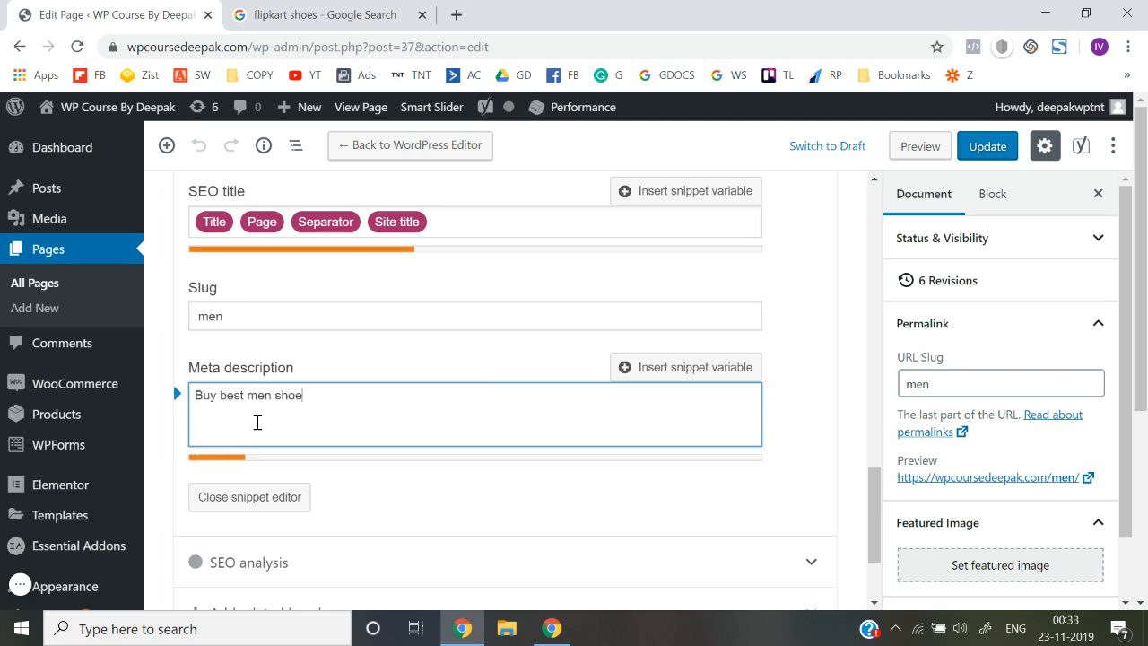
pyautogui.write('s online on')
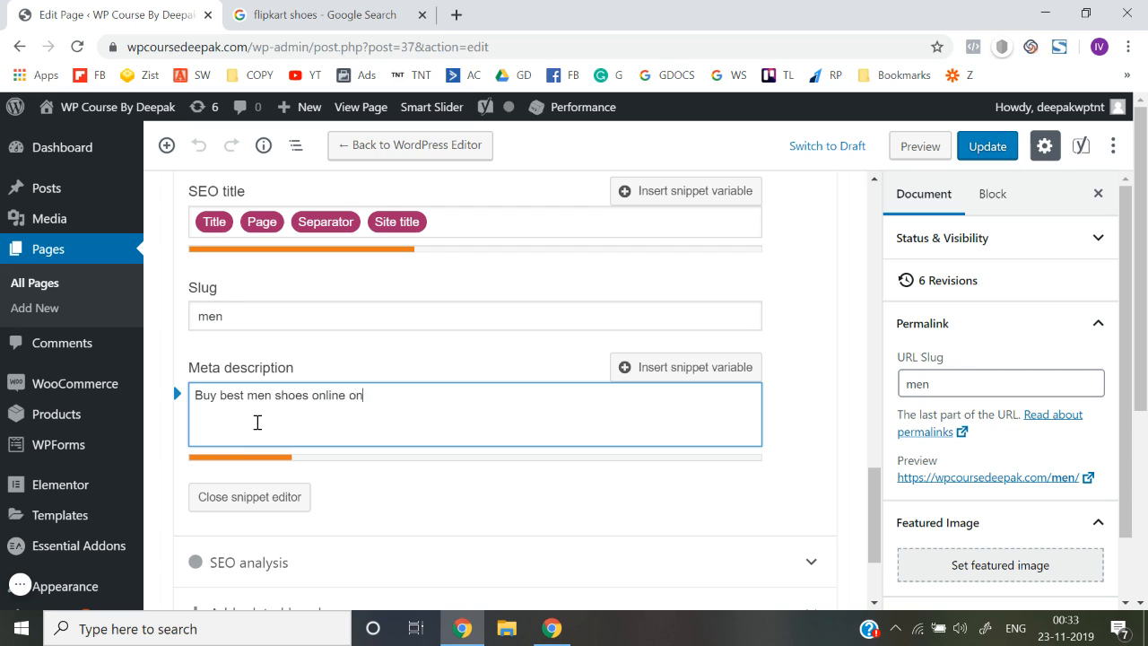
pyautogui.write(' WP Course by Deepak.')
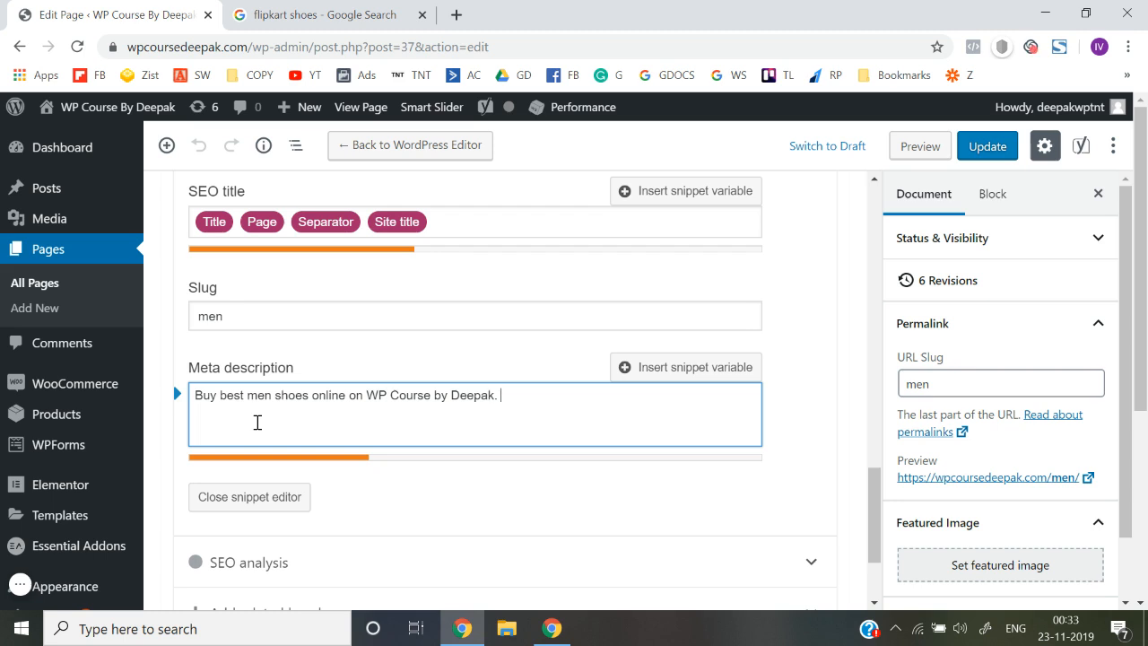
# Step: Add "Get Free shipping, one day delivery and easy return option for men shoes." to the meta description and close the snippet editor
pyautogui.write(' Get Free shipping, one day de')
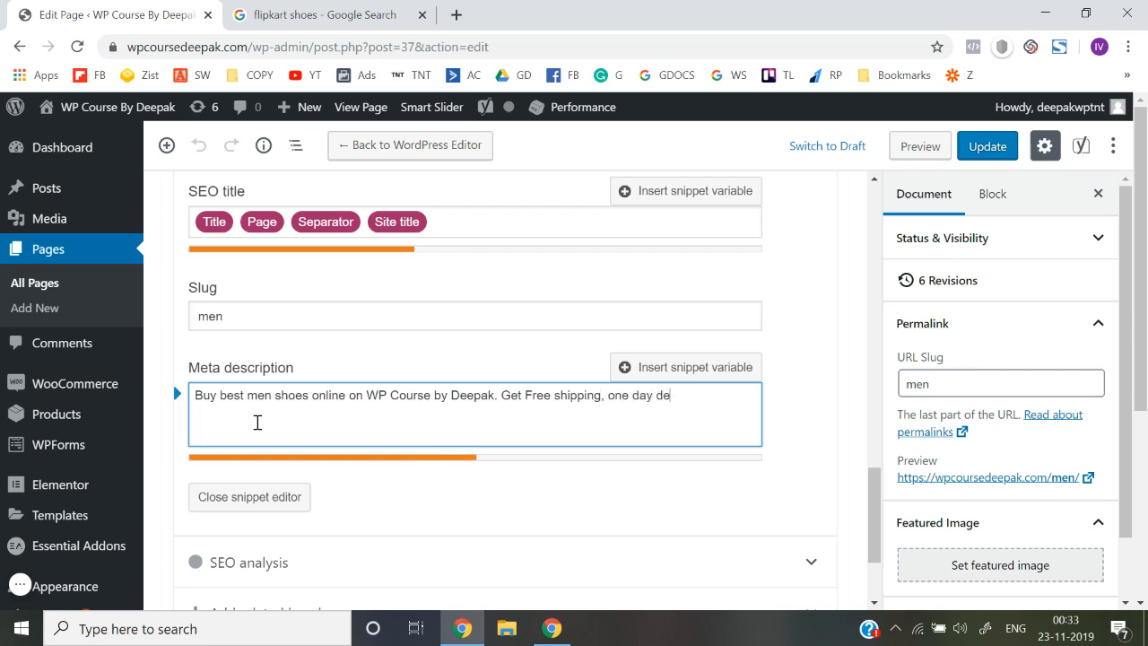
pyautogui.write('livery and easy rey')
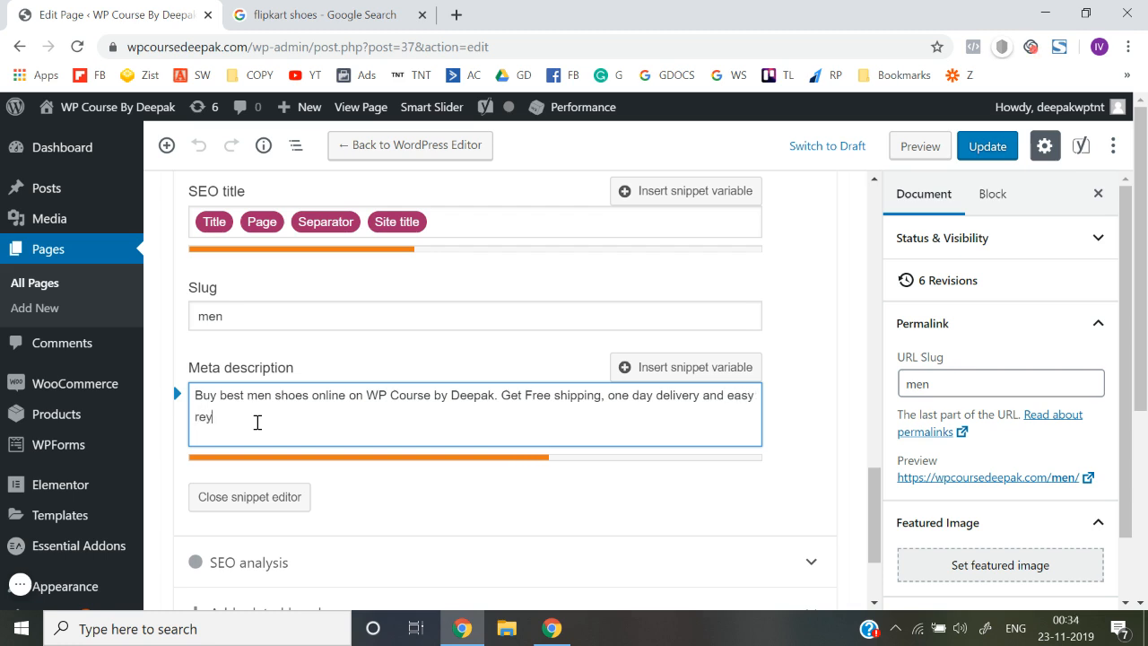
pyautogui.press('BackSpace')
pyautogui.write('turn option for men shoes.')
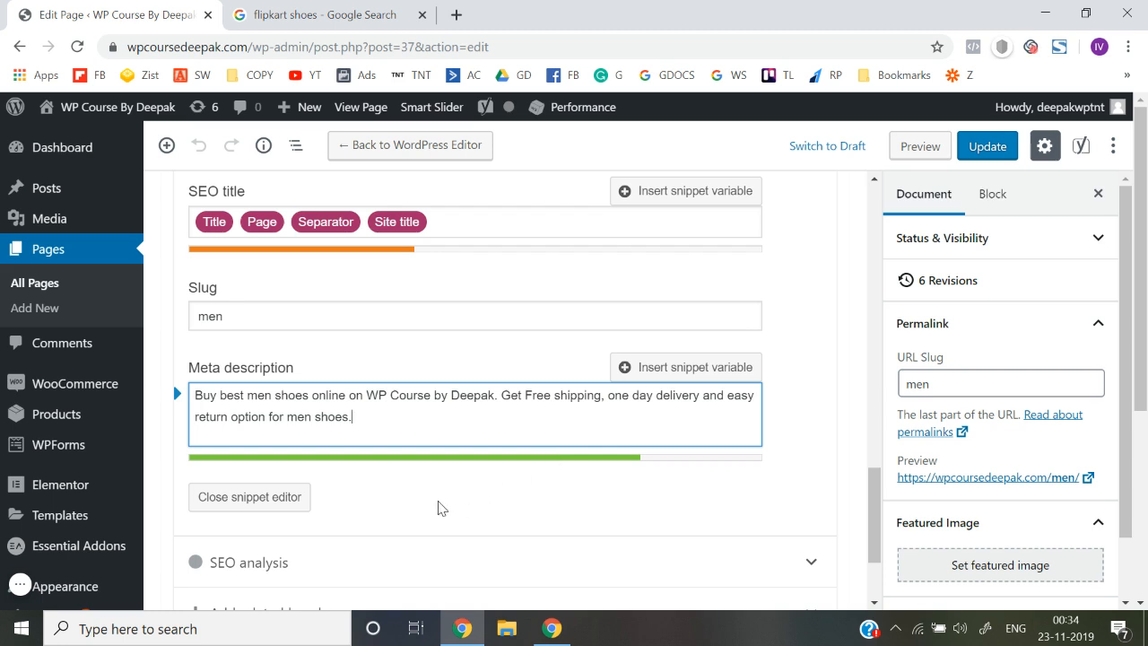
pyautogui.click(267, 508)
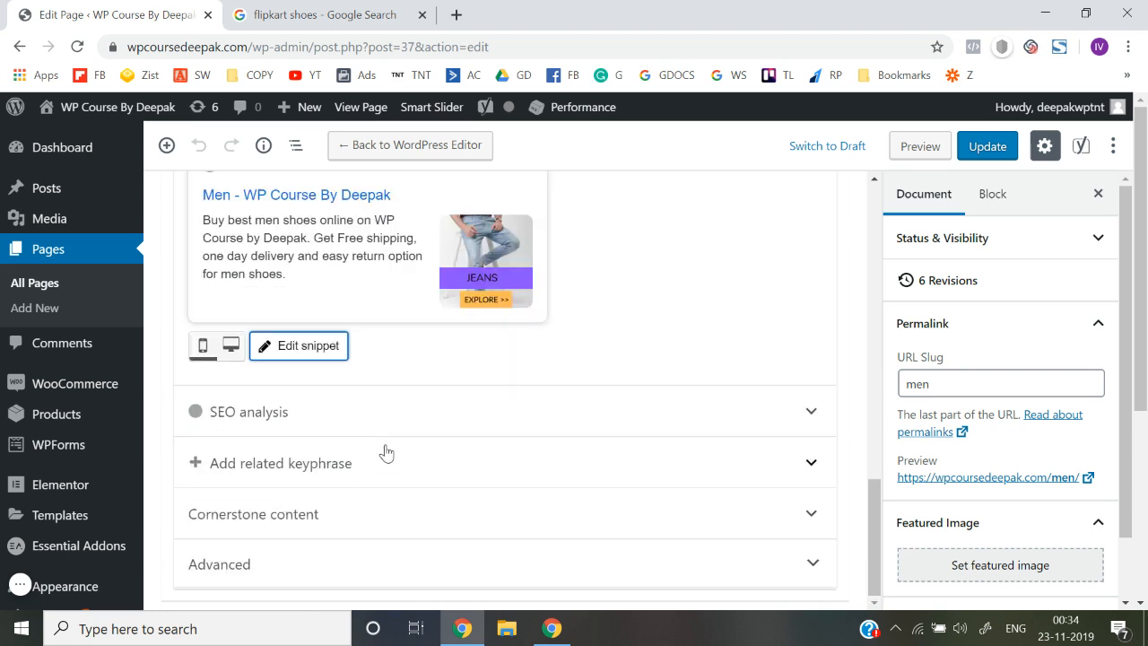
pyautogui.scroll(3, 425, 397)
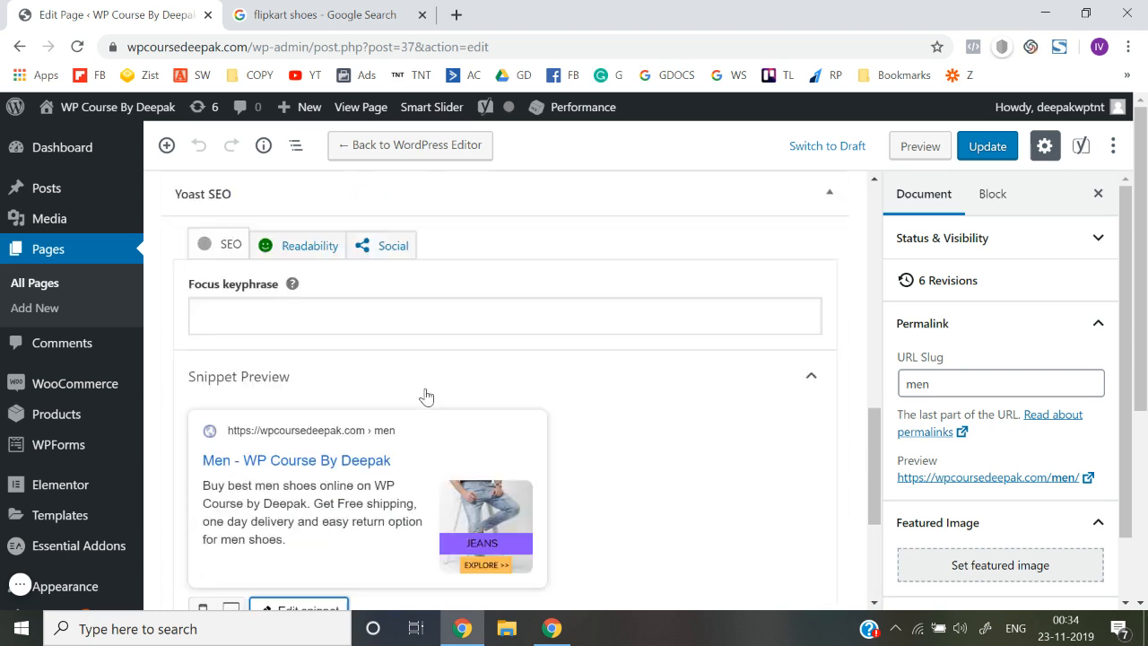
# Step: Expand the Men page's SEO analysis and examine its problems, suggested improvements and good results
pyautogui.scroll(-3, 405, 415)
pyautogui.click(397, 418)
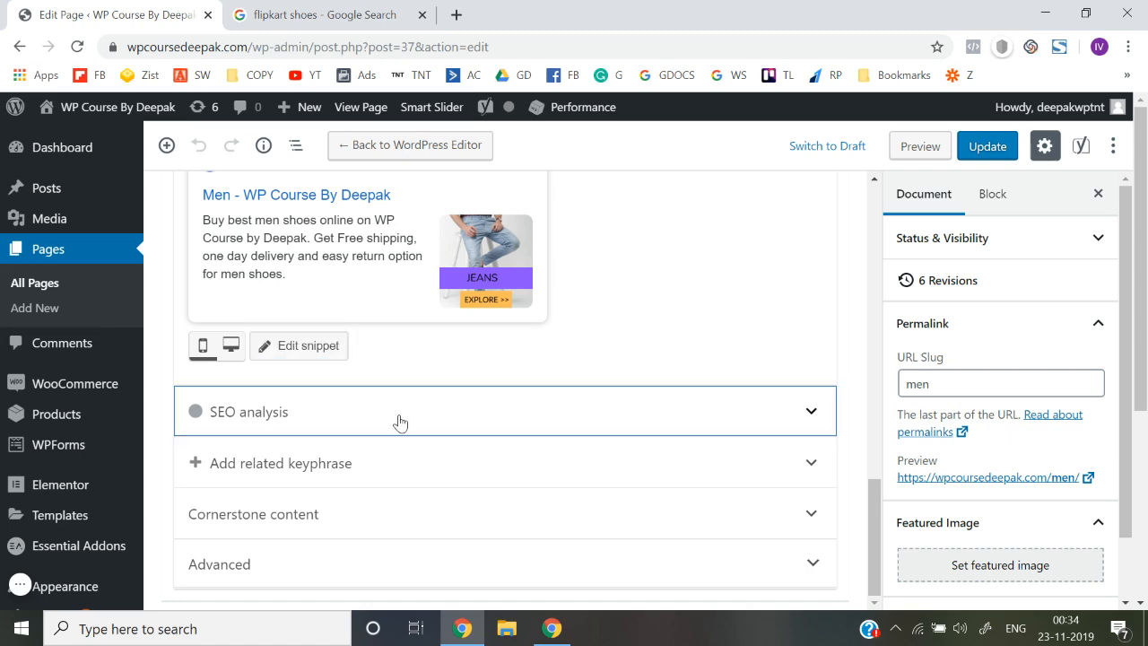
pyautogui.scroll(-2, 377, 417)
pyautogui.scroll(-3, 346, 421)
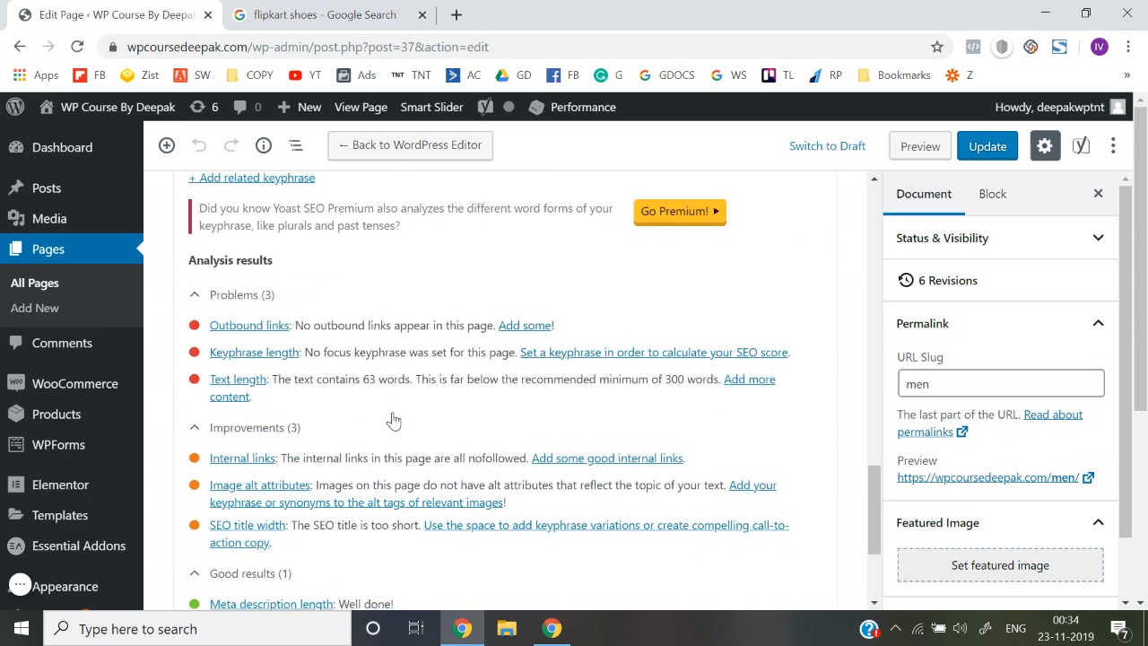
pyautogui.scroll(-4, 328, 455)
pyautogui.scroll(1, 328, 461)
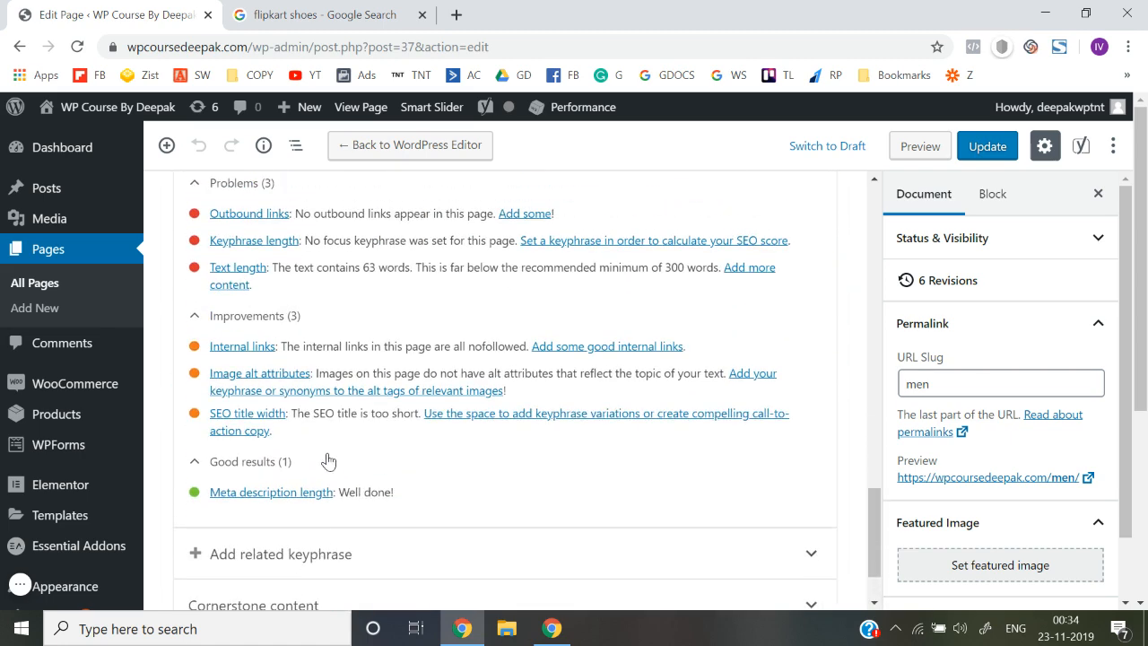
pyautogui.scroll(3, 329, 461)
pyautogui.scroll(-2, 329, 455)
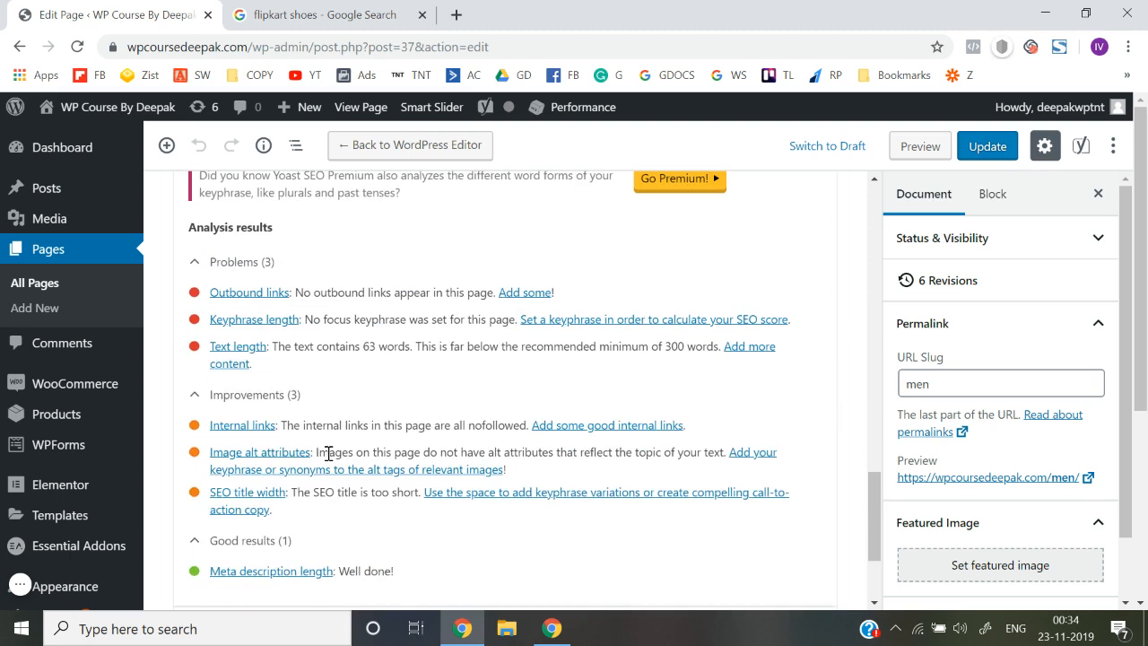
pyautogui.scroll(-2, 328, 456)
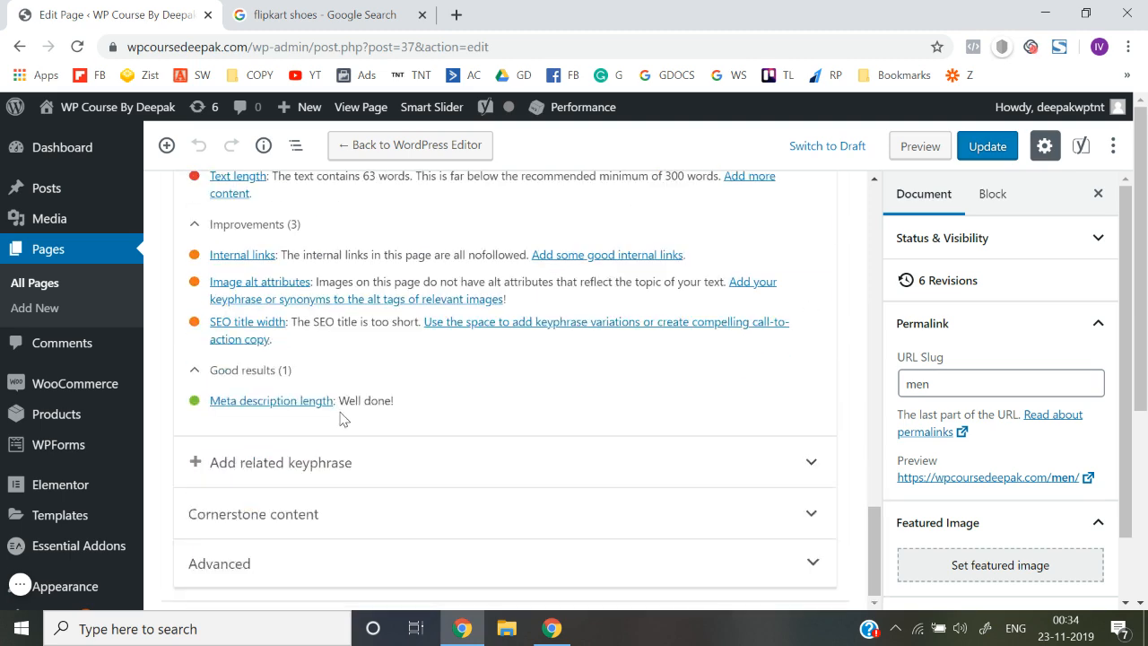
pyautogui.scroll(1, 340, 419)
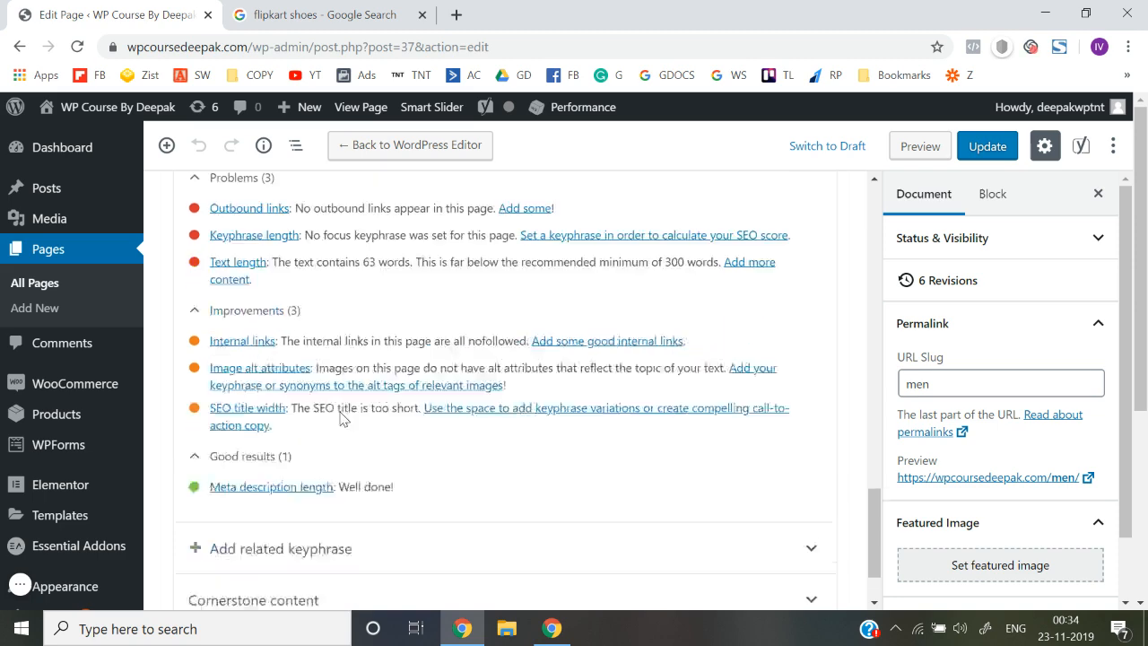
pyautogui.scroll(2, 341, 417)
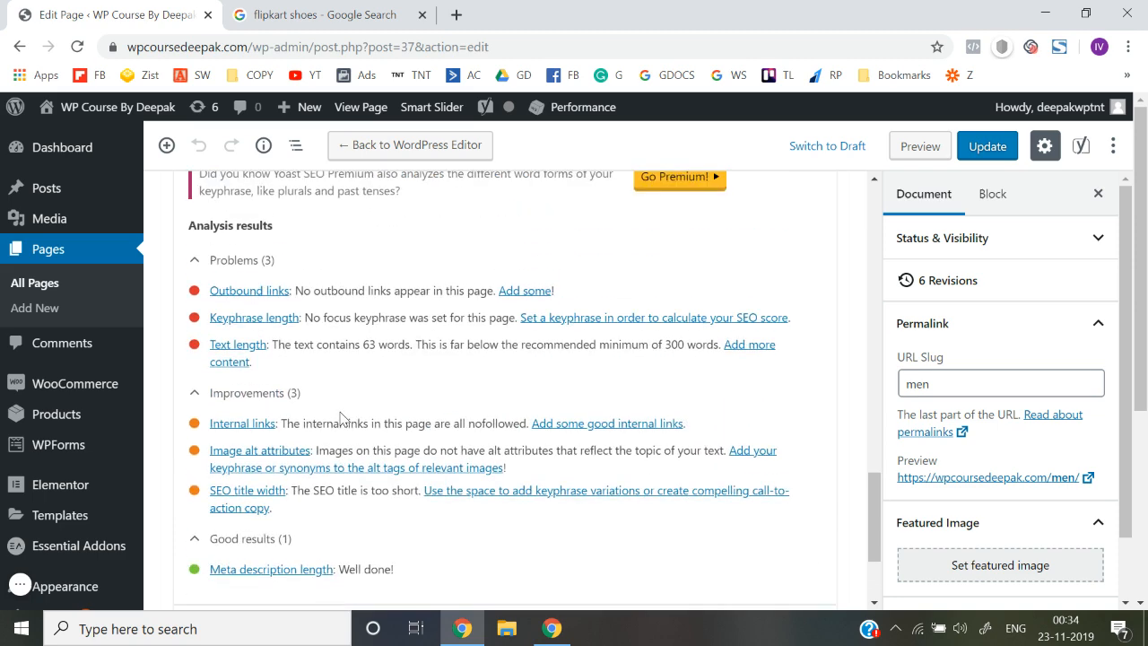
pyautogui.scroll(2, 341, 417)
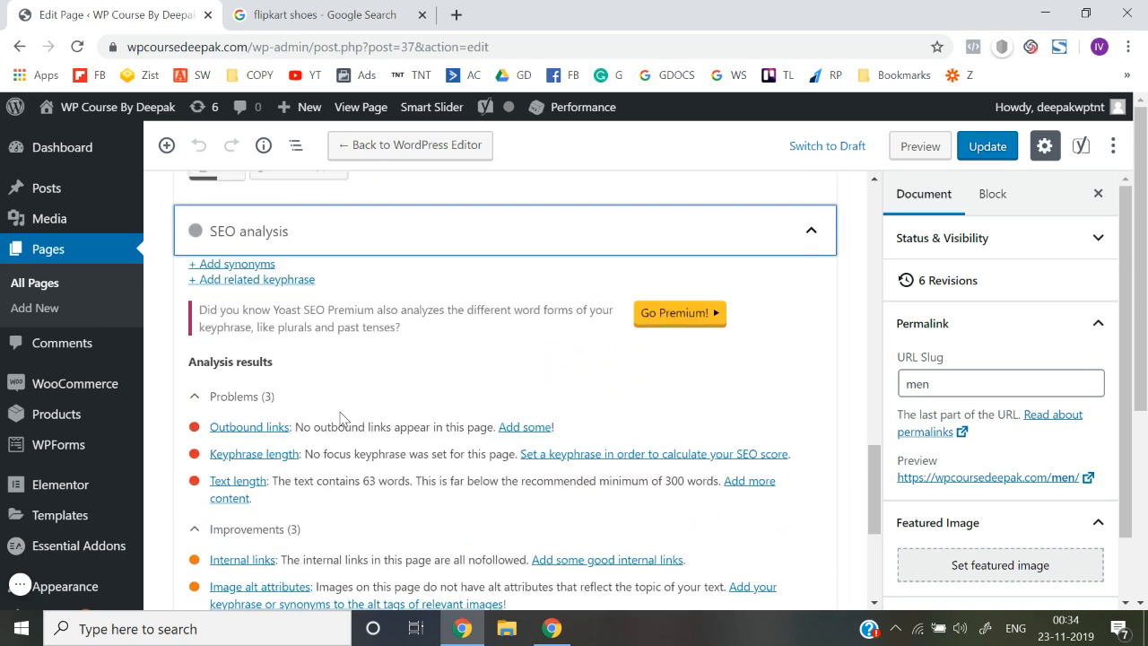
pyautogui.scroll(-3, 341, 418)
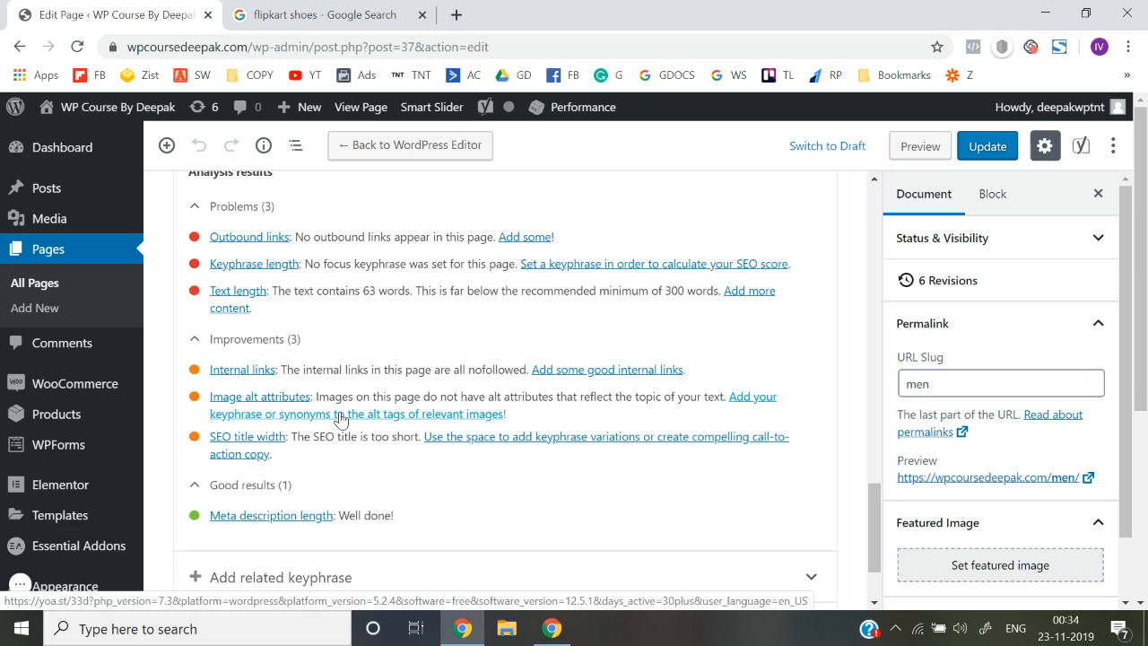
pyautogui.scroll(6, 339, 418)
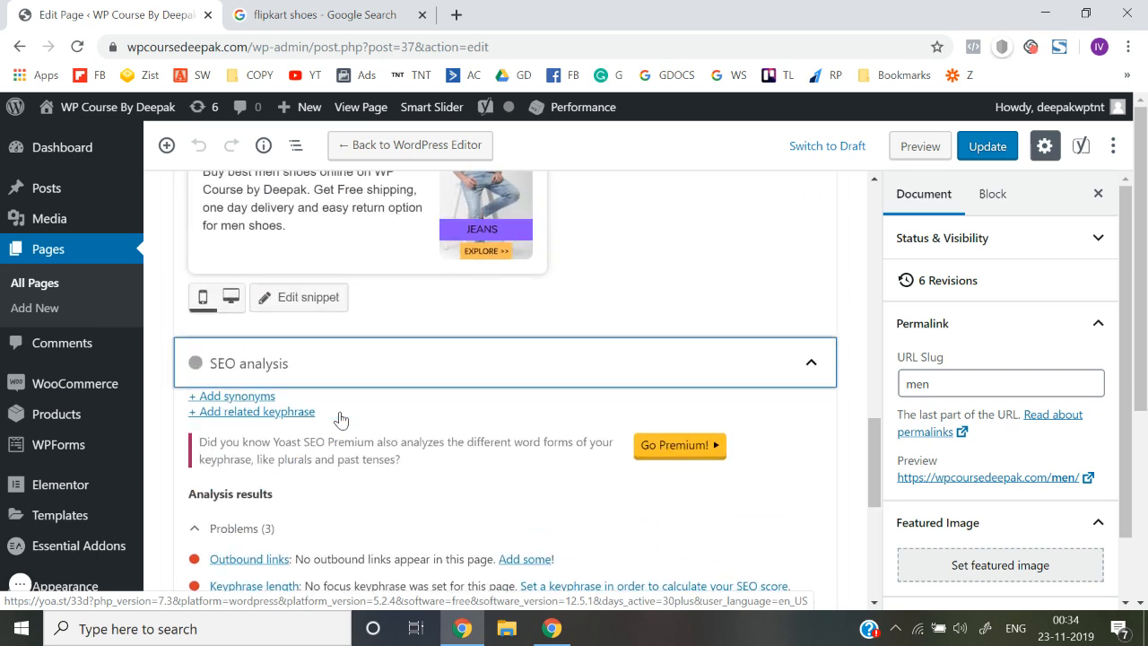
pyautogui.scroll(-5, 341, 413)
pyautogui.scroll(-3, 341, 417)
pyautogui.scroll(2, 341, 418)
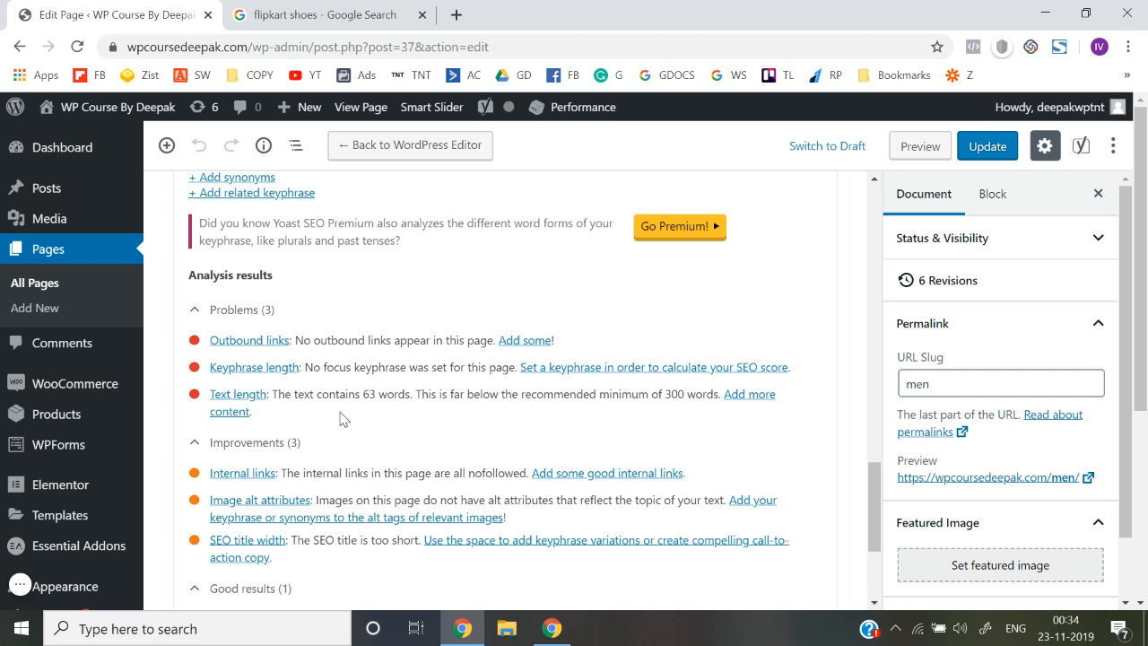
pyautogui.scroll(-2, 341, 418)
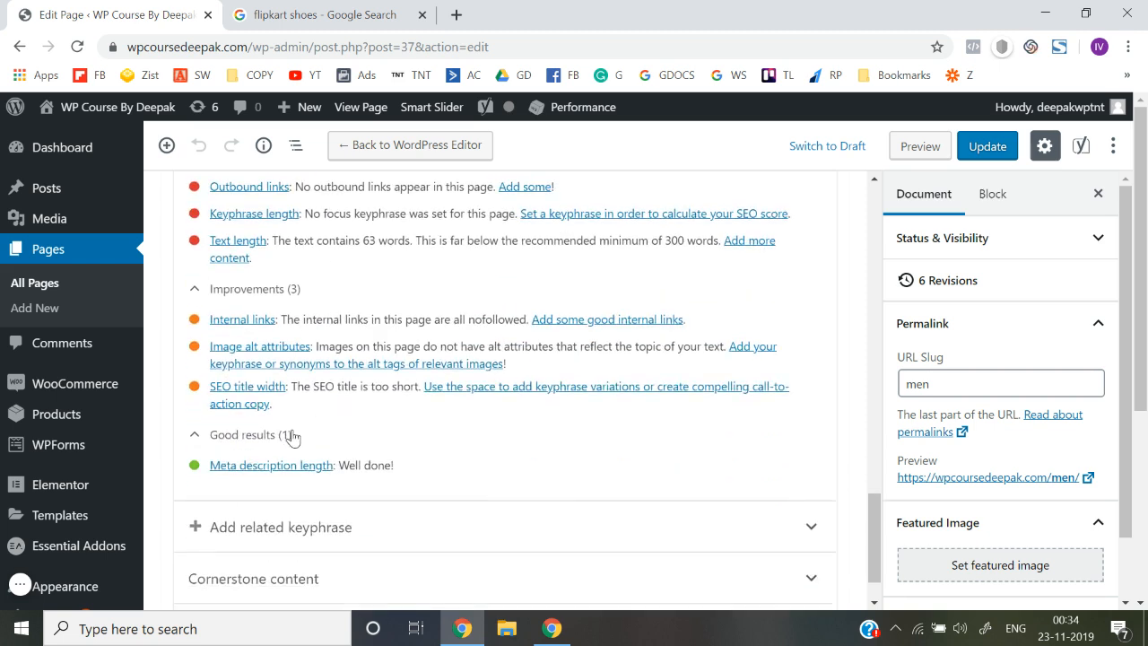
pyautogui.scroll(-1, 216, 450)
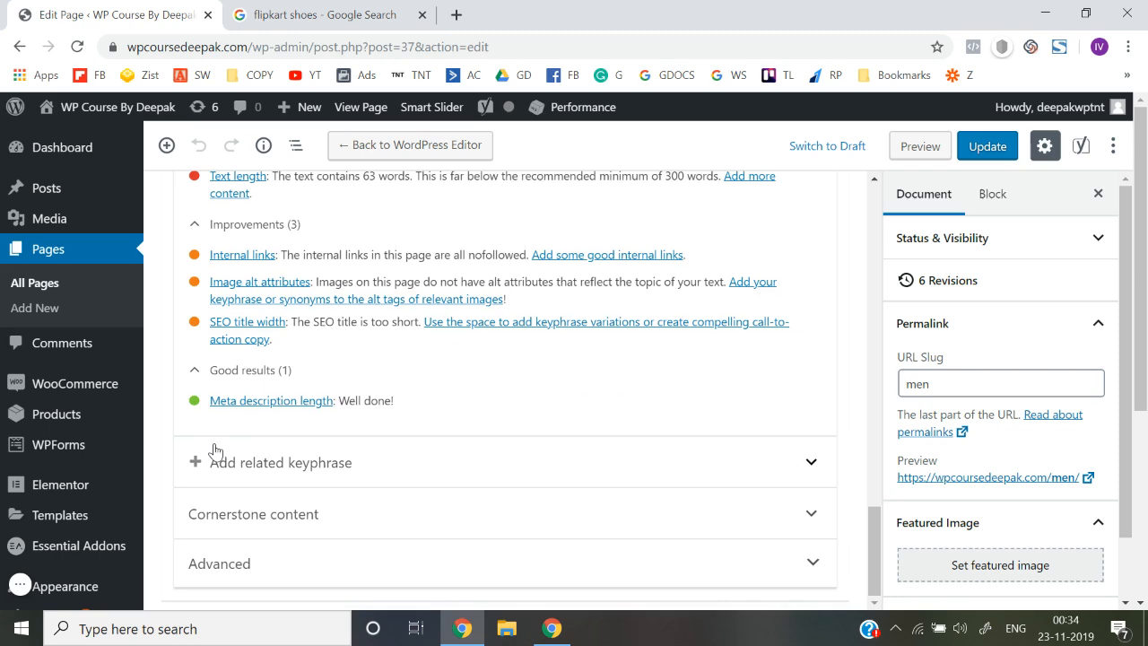
# Step: Compare the Men page's snippet preview with the link, text length, image alt and title width findings in the SEO analysis
pyautogui.scroll(5, 267, 401)
pyautogui.scroll(1, 267, 401)
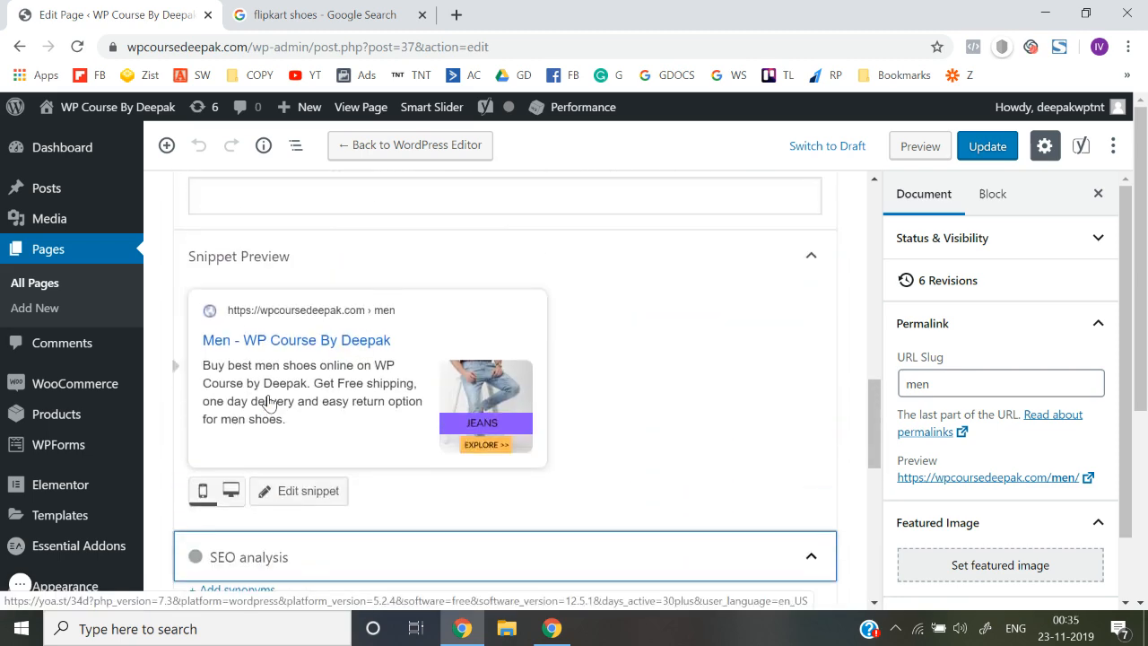
pyautogui.scroll(-1, 313, 290)
pyautogui.scroll(-5, 313, 296)
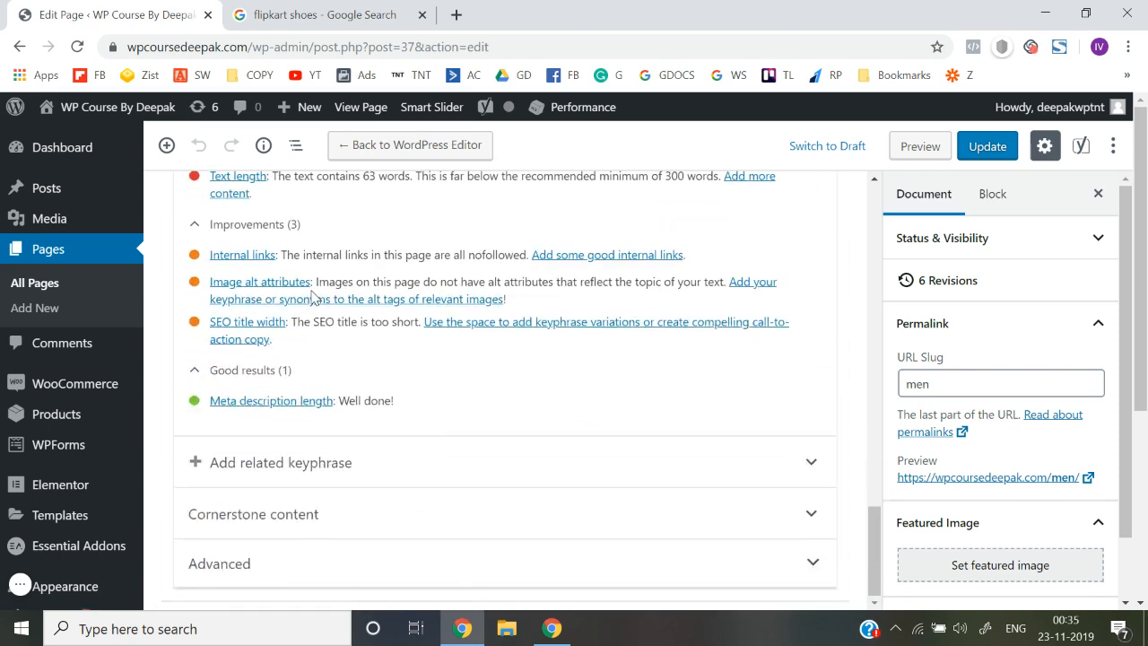
pyautogui.scroll(1, 270, 322)
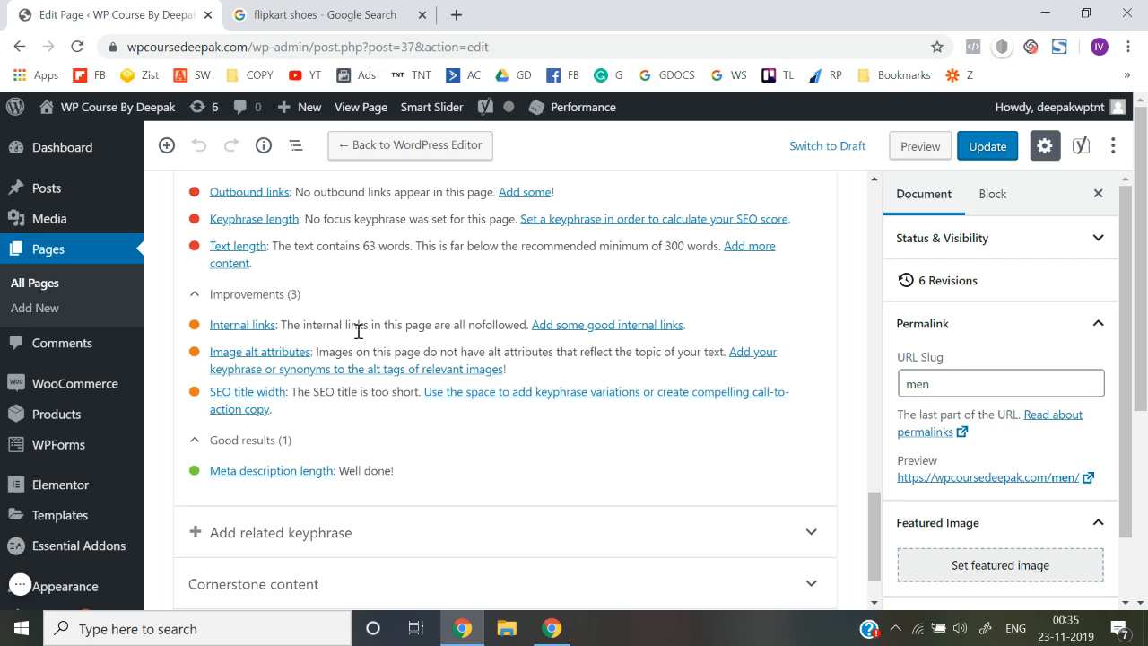
pyautogui.scroll(10, 357, 331)
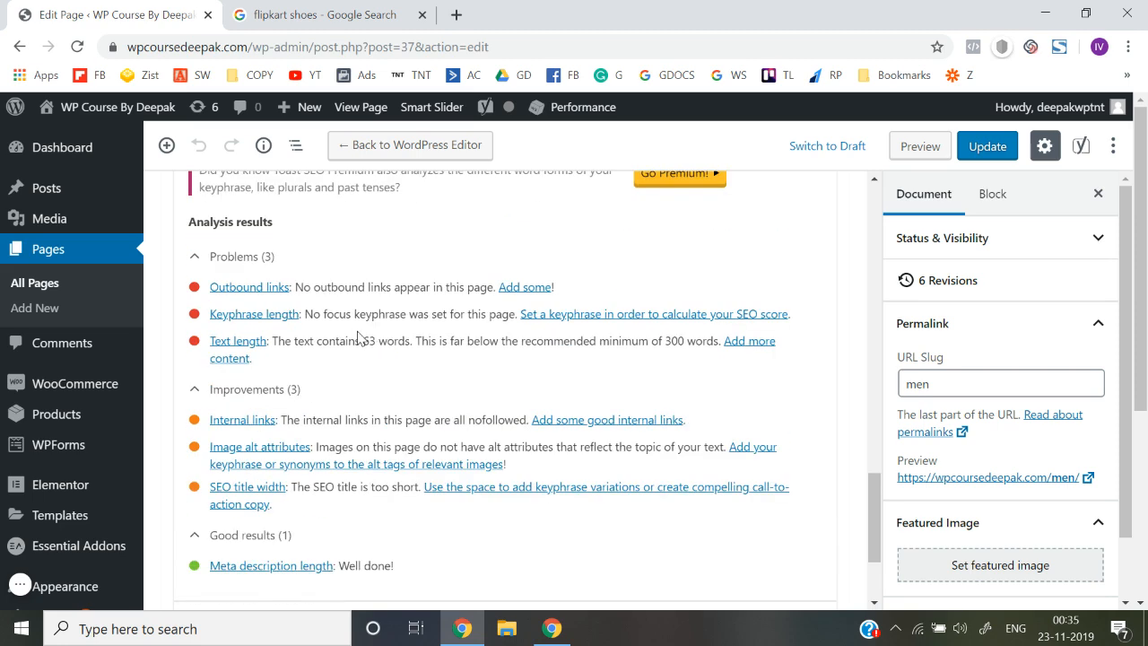
pyautogui.scroll(4, 357, 331)
pyautogui.scroll(-14, 358, 328)
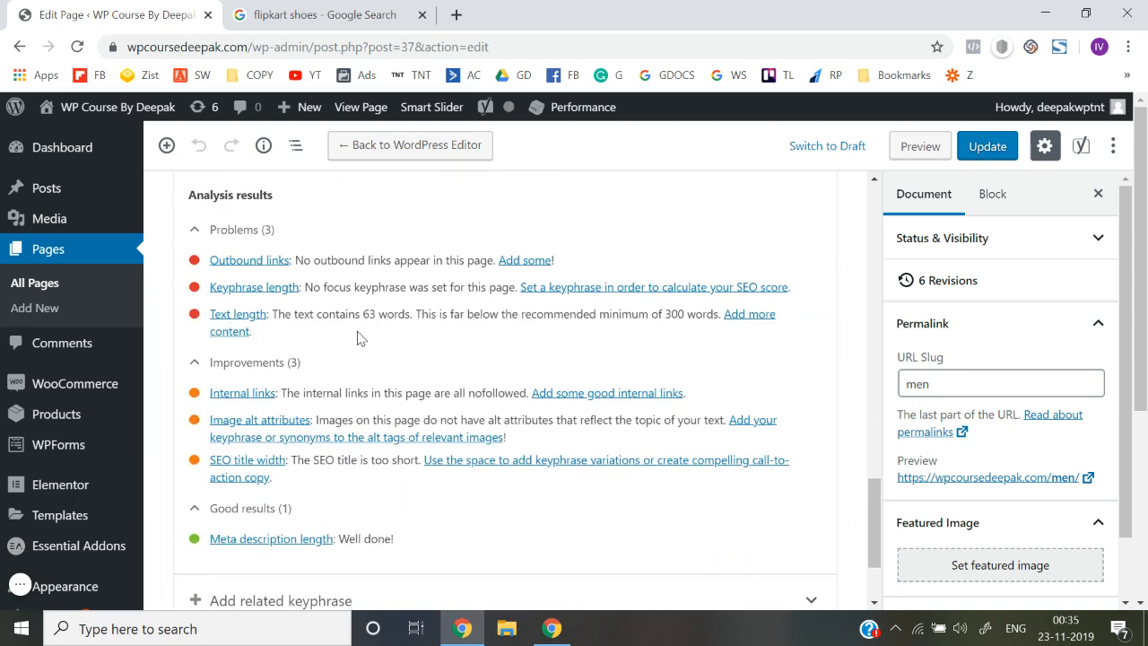
# Step: Open the Men page in a new browser tab and return to its page editor
pyautogui.scroll(15, 358, 338)
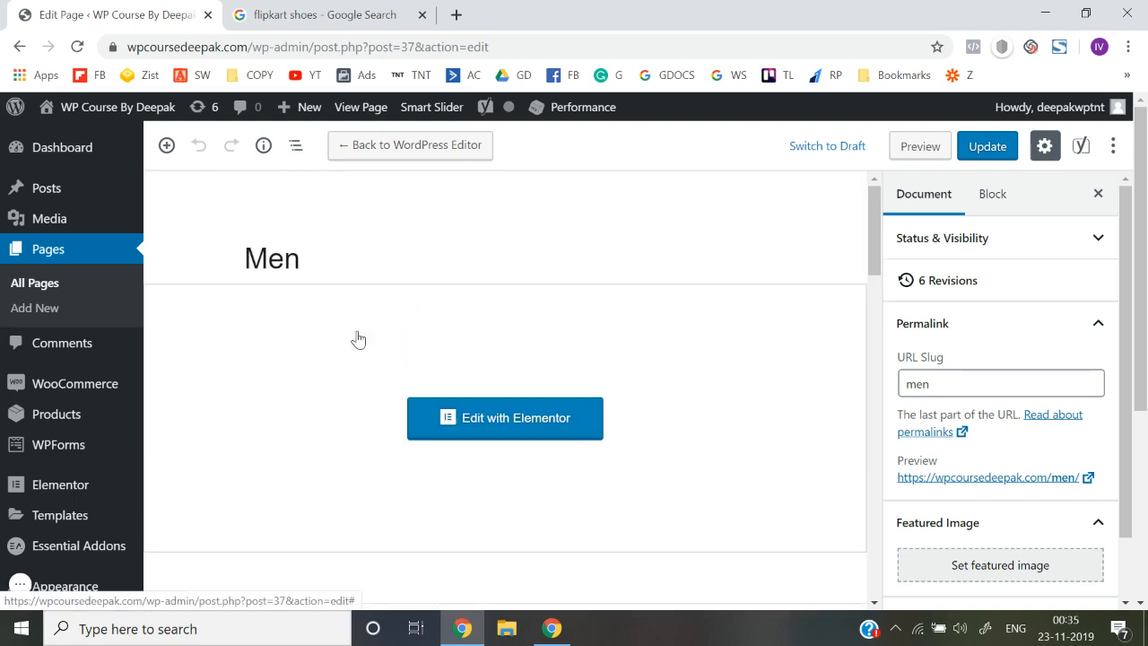
pyautogui.scroll(-3, 358, 338)
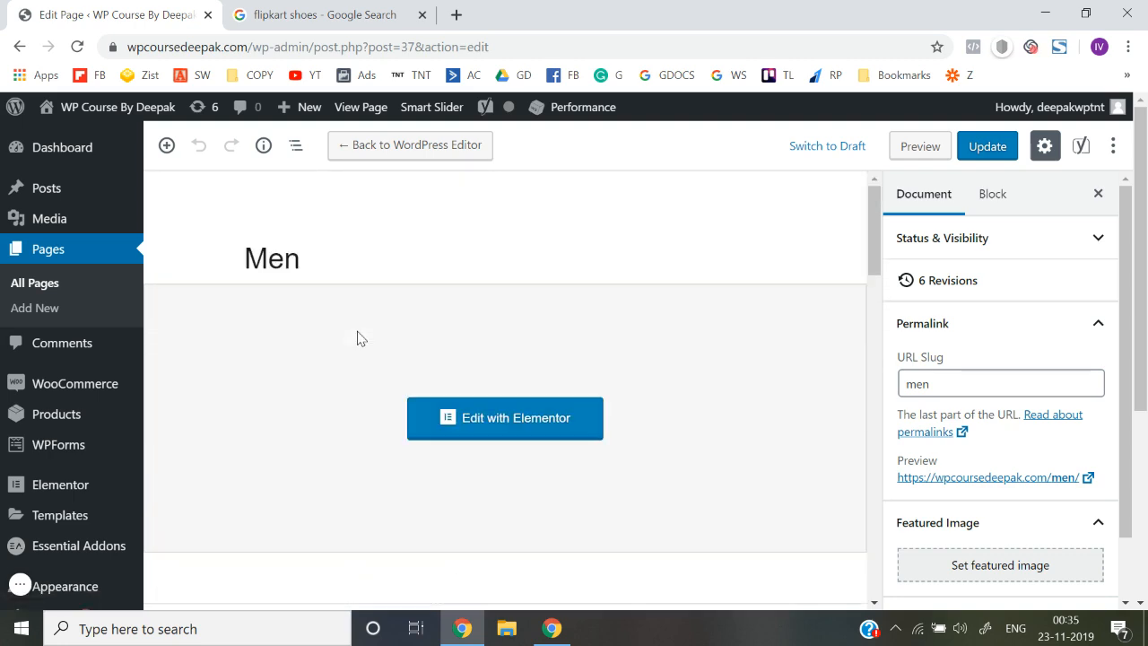
pyautogui.scroll(-1, 358, 339)
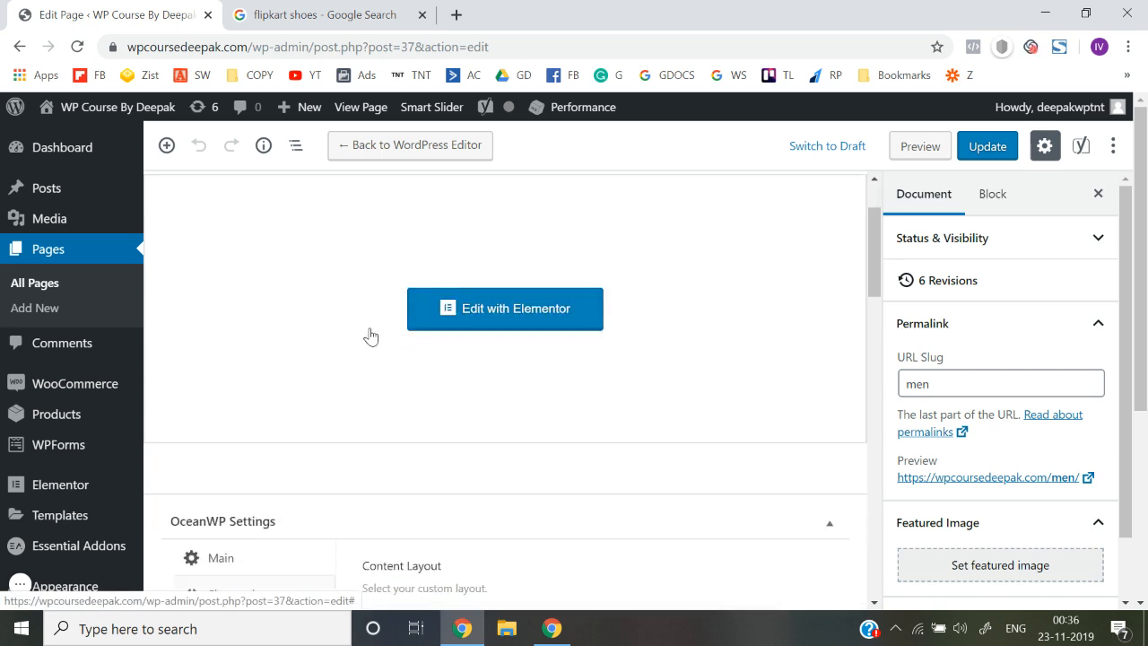
pyautogui.rightClick(448, 329)
pyautogui.click(476, 333)
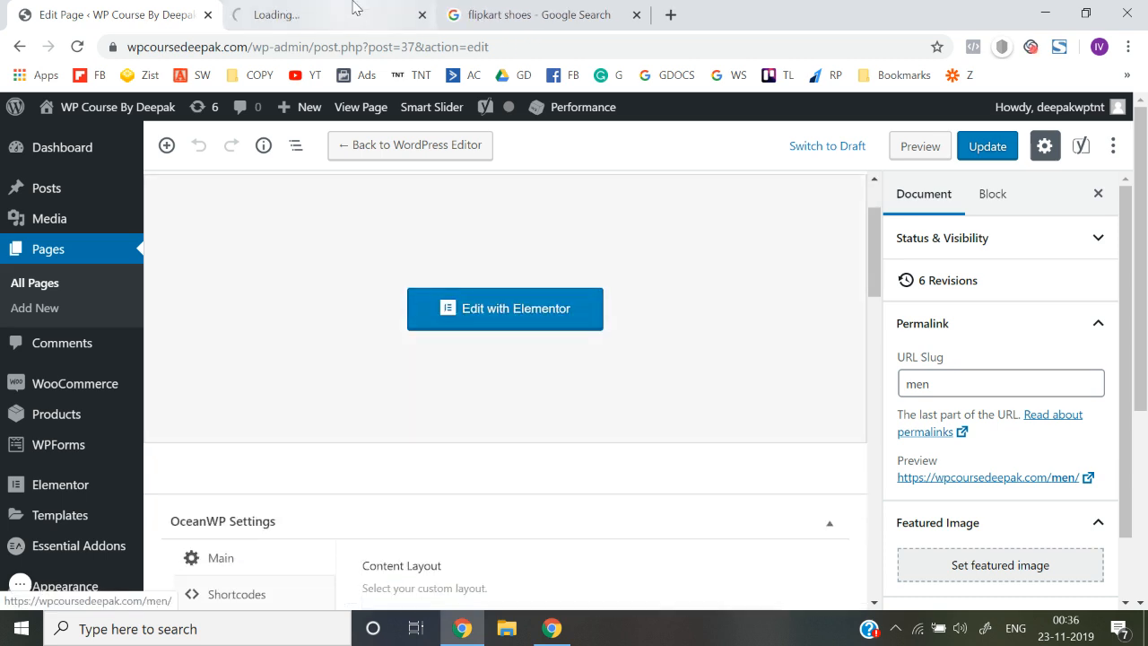
pyautogui.click(354, 7)
pyautogui.click(178, 9)
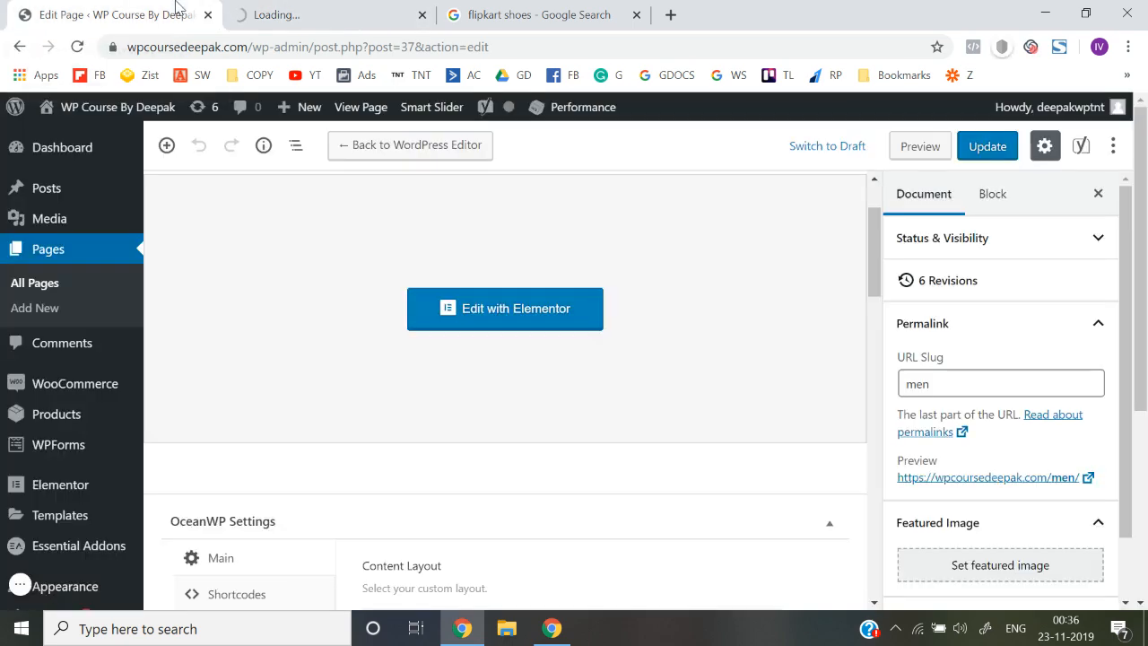
# Step: Open the Men page for editing in Elementor in the second browser tab
pyautogui.scroll(-7, 259, 415)
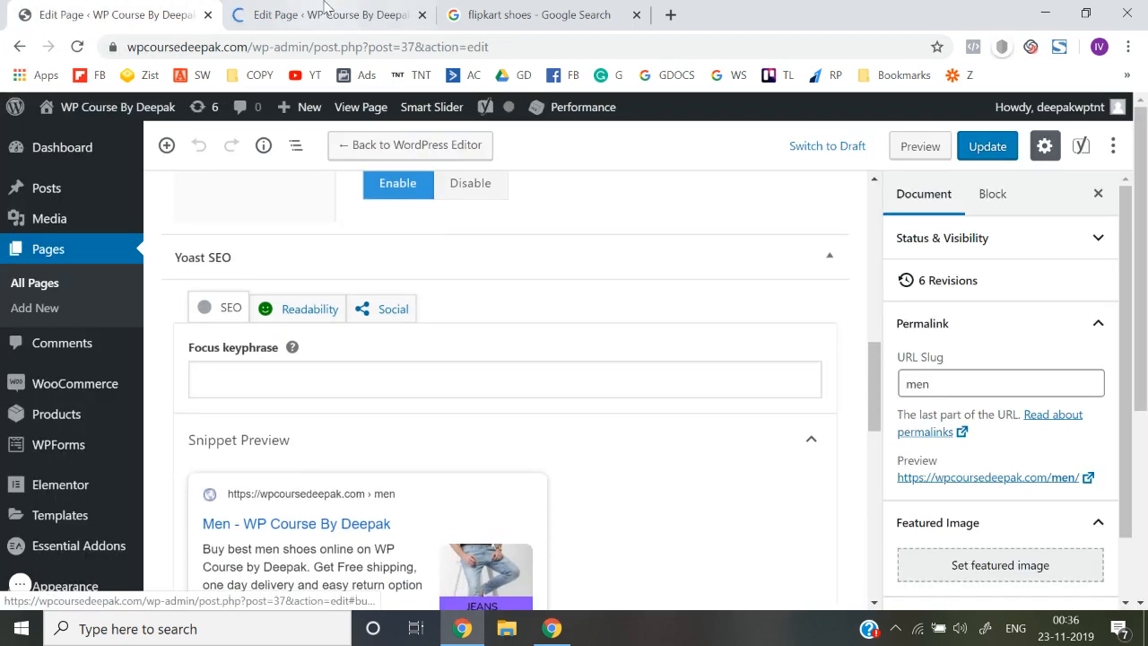
pyautogui.click(325, 7)
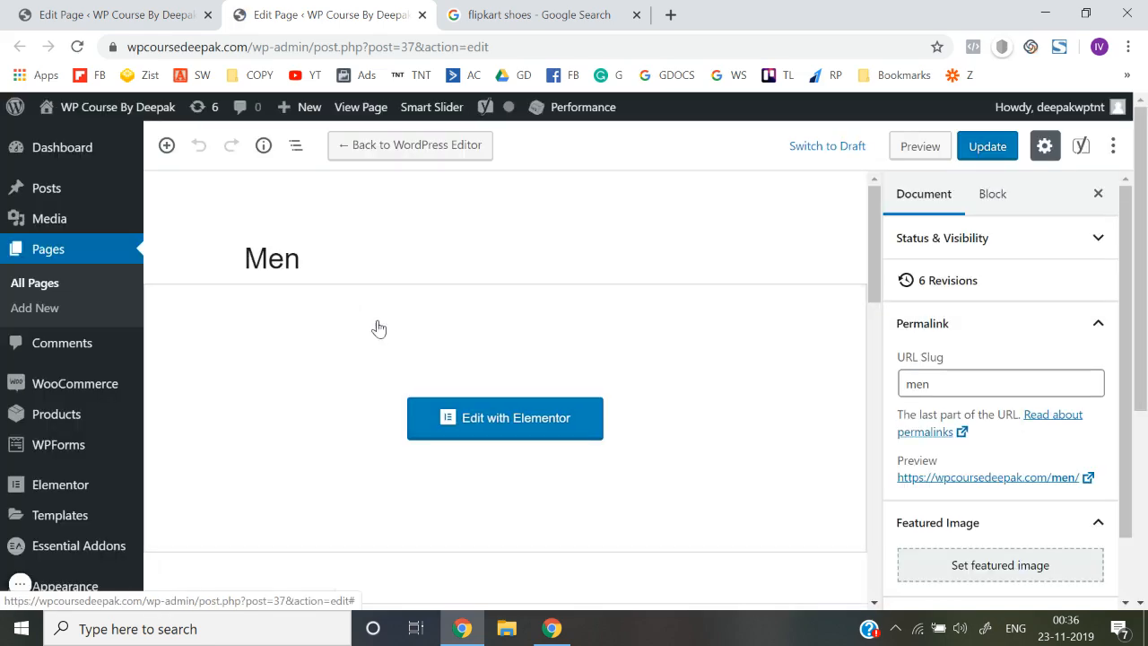
pyautogui.click(461, 421)
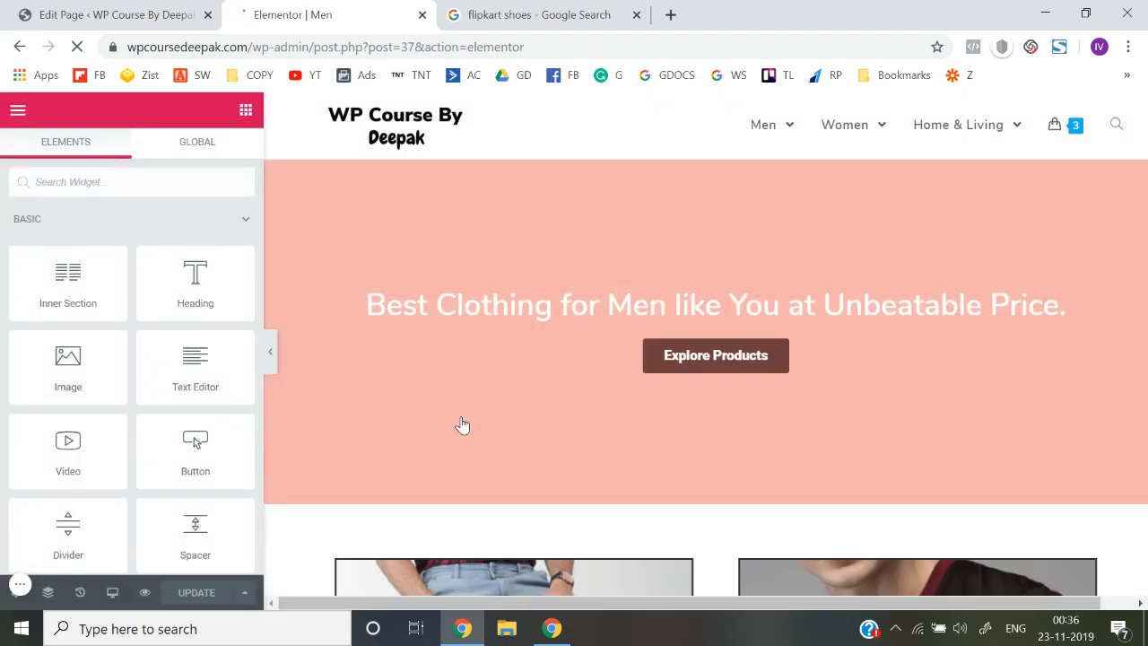
# Step: Add a single-column section below the Men page's latest product listings and place a Heading widget in it
pyautogui.scroll(-10, 462, 424)
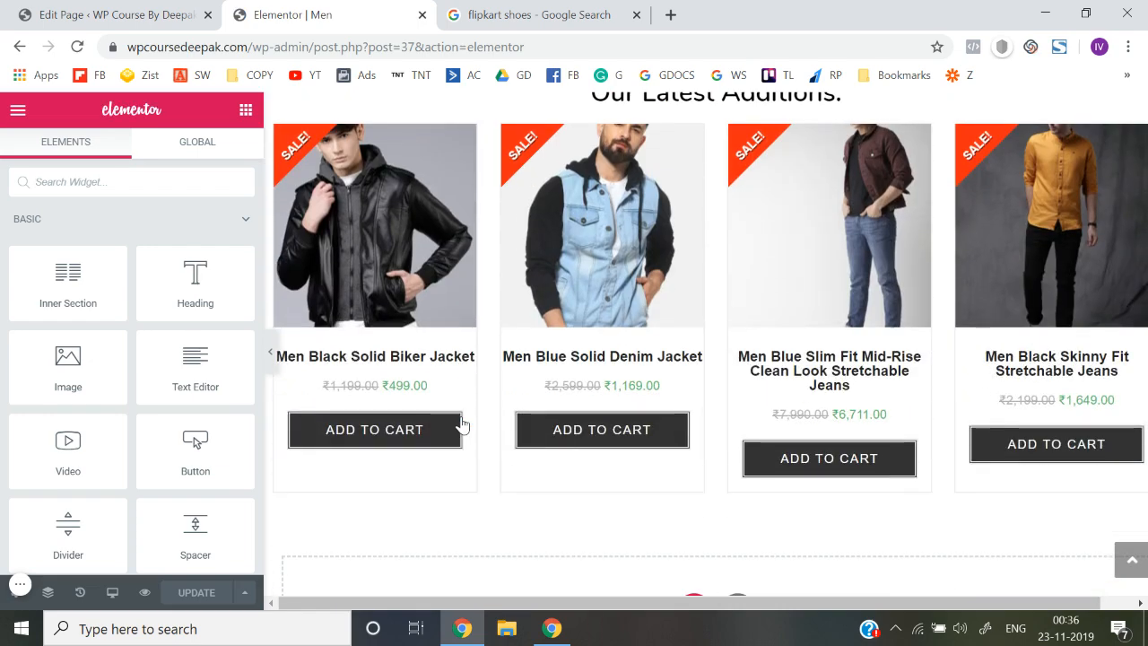
pyautogui.scroll(-3, 461, 424)
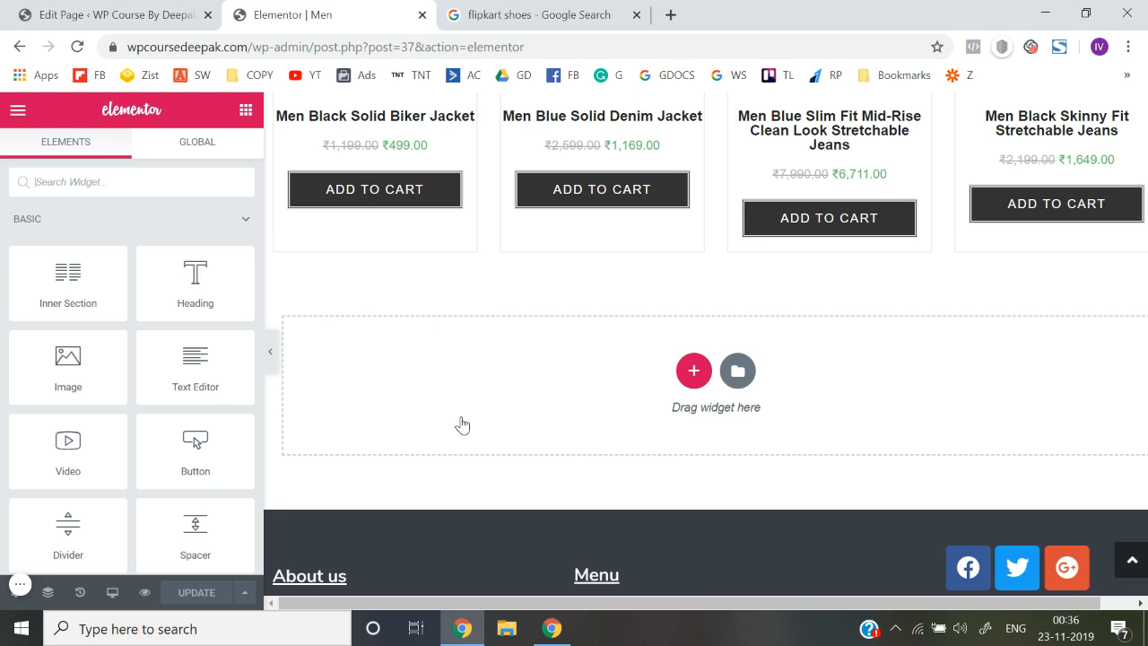
pyautogui.click(690, 372)
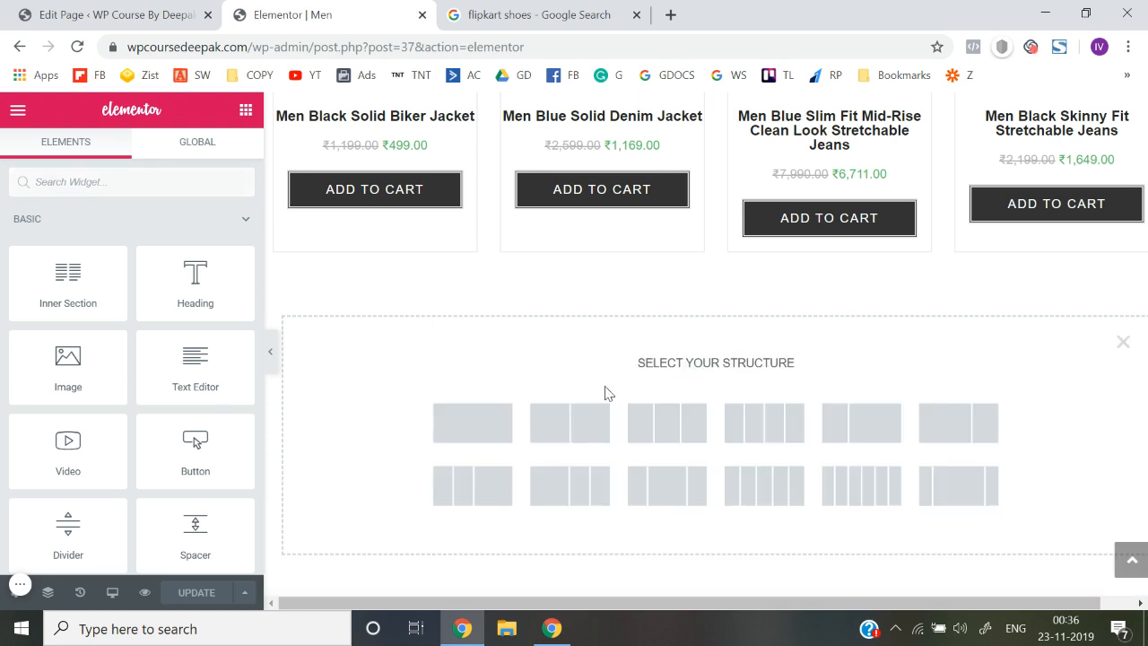
pyautogui.click(489, 414)
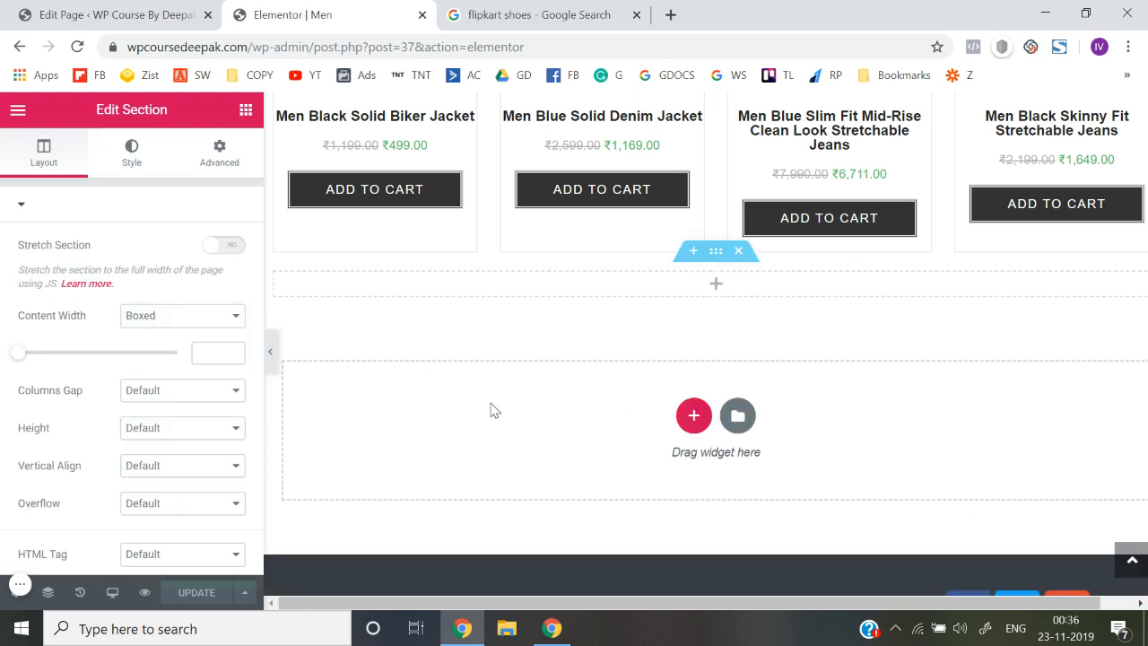
pyautogui.click(655, 288)
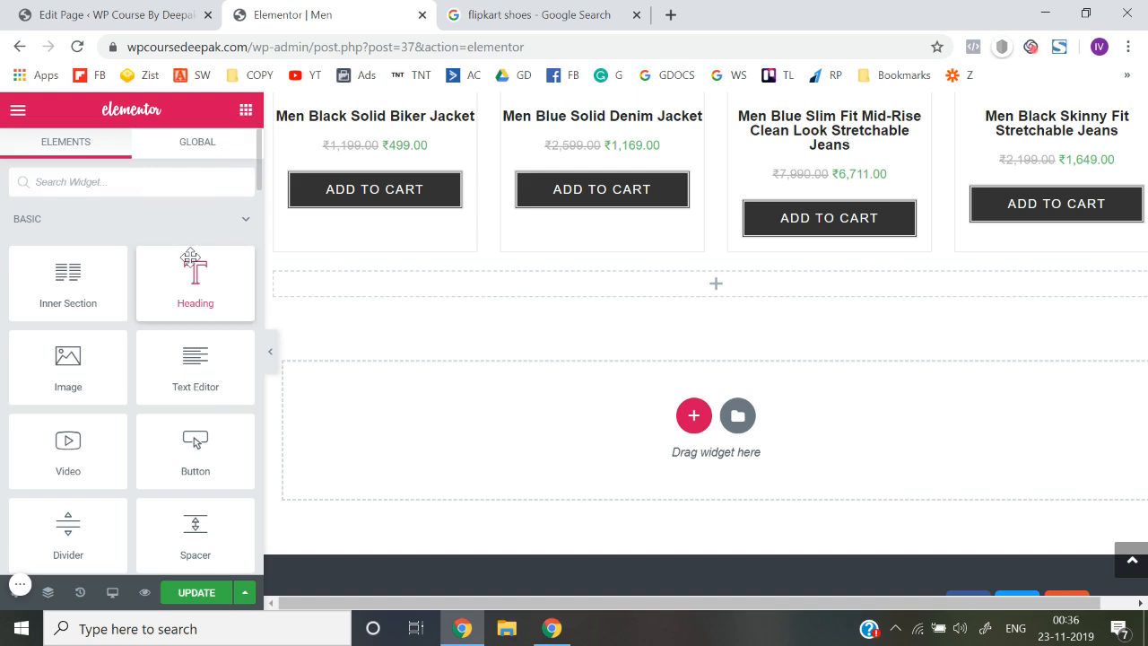
pyautogui.moveTo(191, 260); pyautogui.dragTo(652, 287)
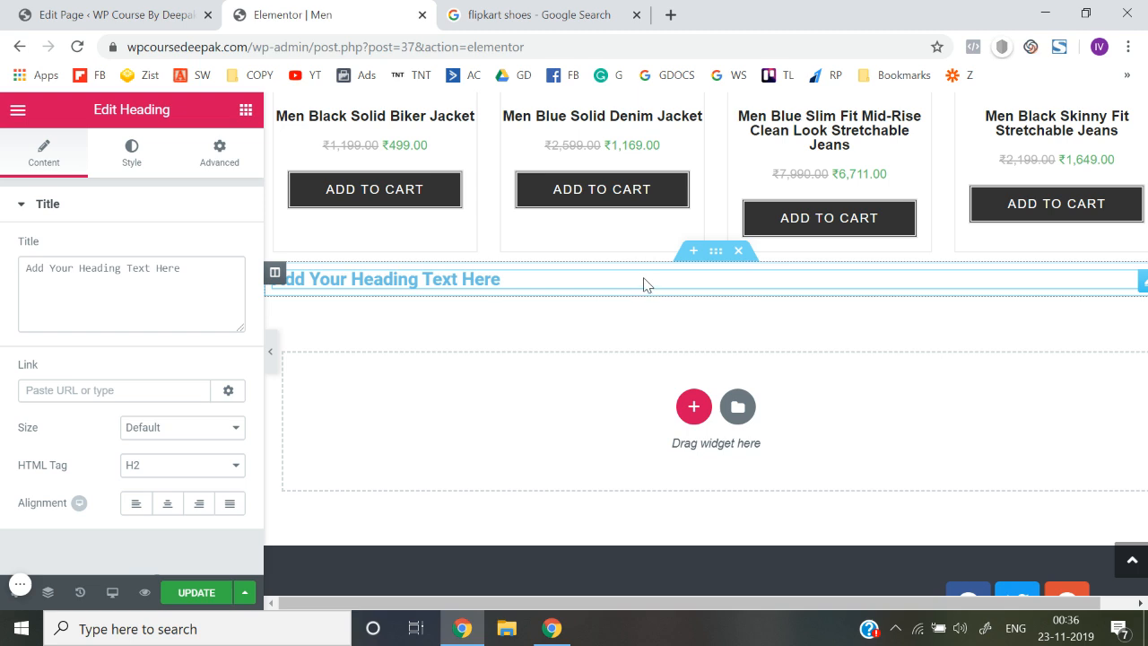
# Step: Replace the new heading's placeholder text with "Visit Think N Thrive"
pyautogui.tripleClick(644, 279)
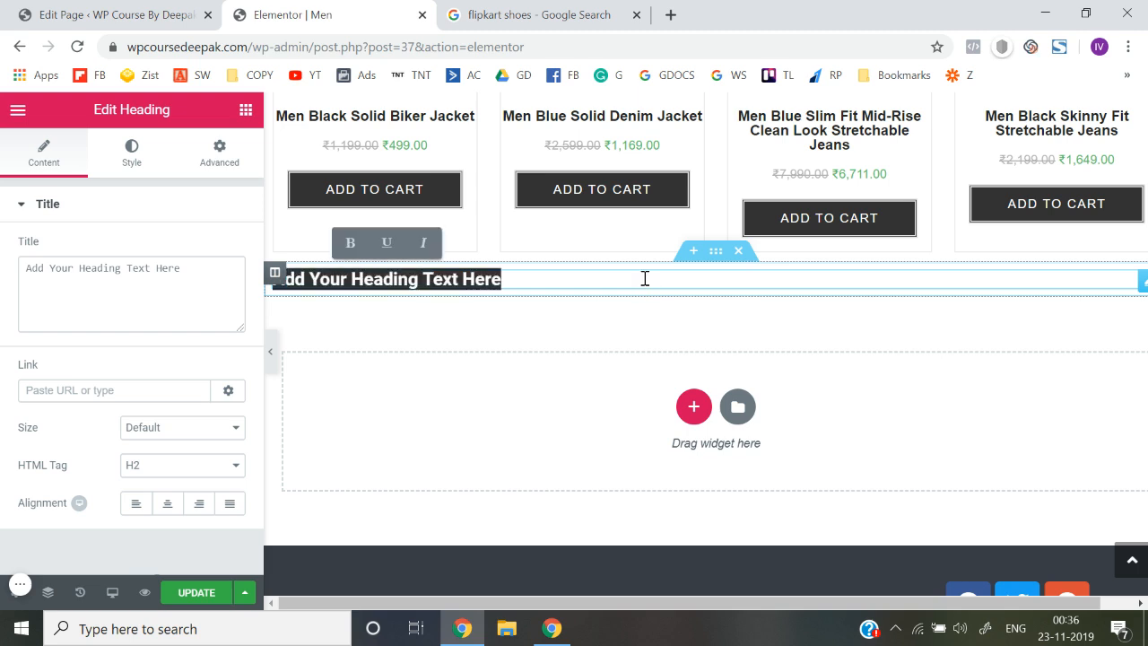
pyautogui.write('v')
pyautogui.write('isit')
pyautogui.write(' Thi')
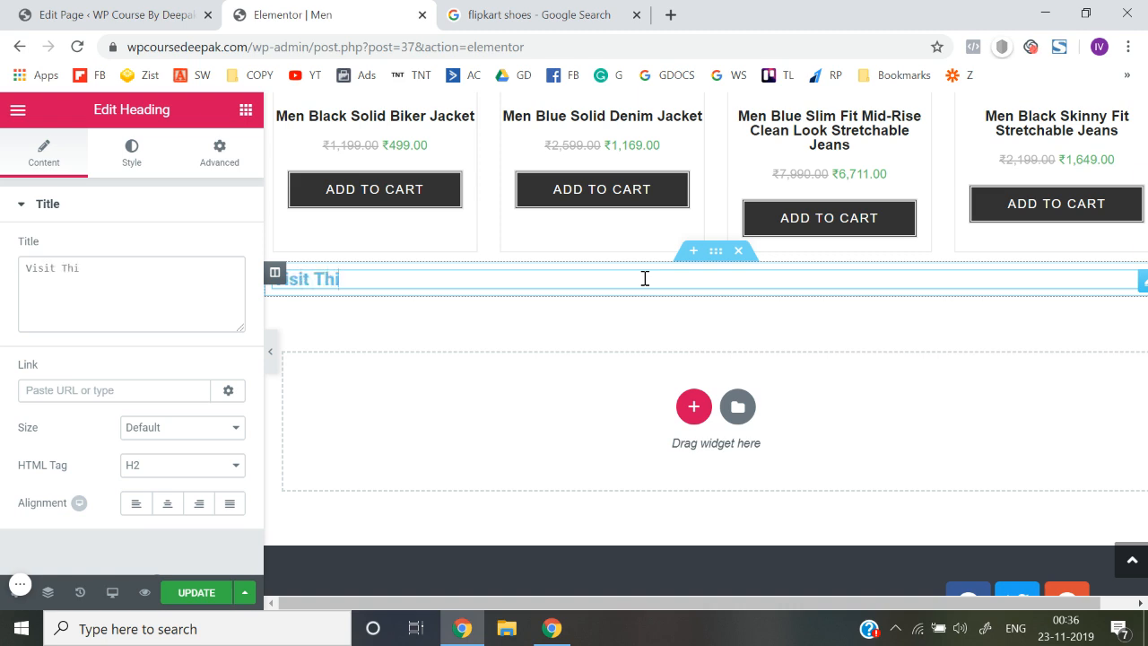
pyautogui.write('nk N Th')
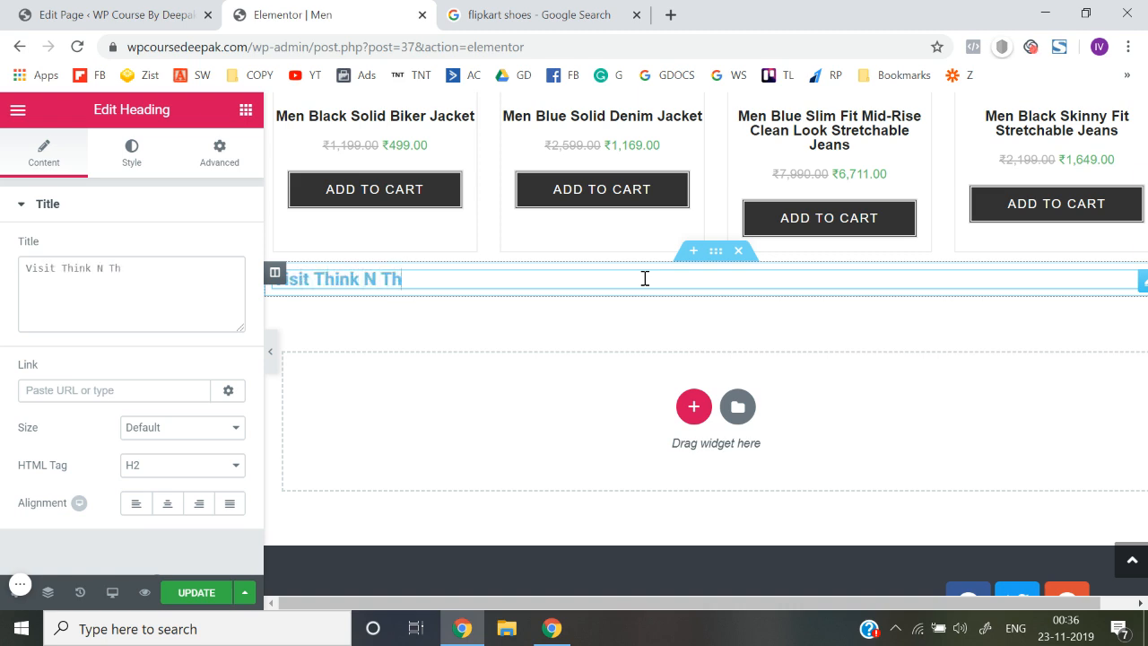
pyautogui.write('rive')
# Step: Try linking the heading to thinknthrive.in with its link options shown, and close the Elementor tab without updating the page
pyautogui.click(71, 391)
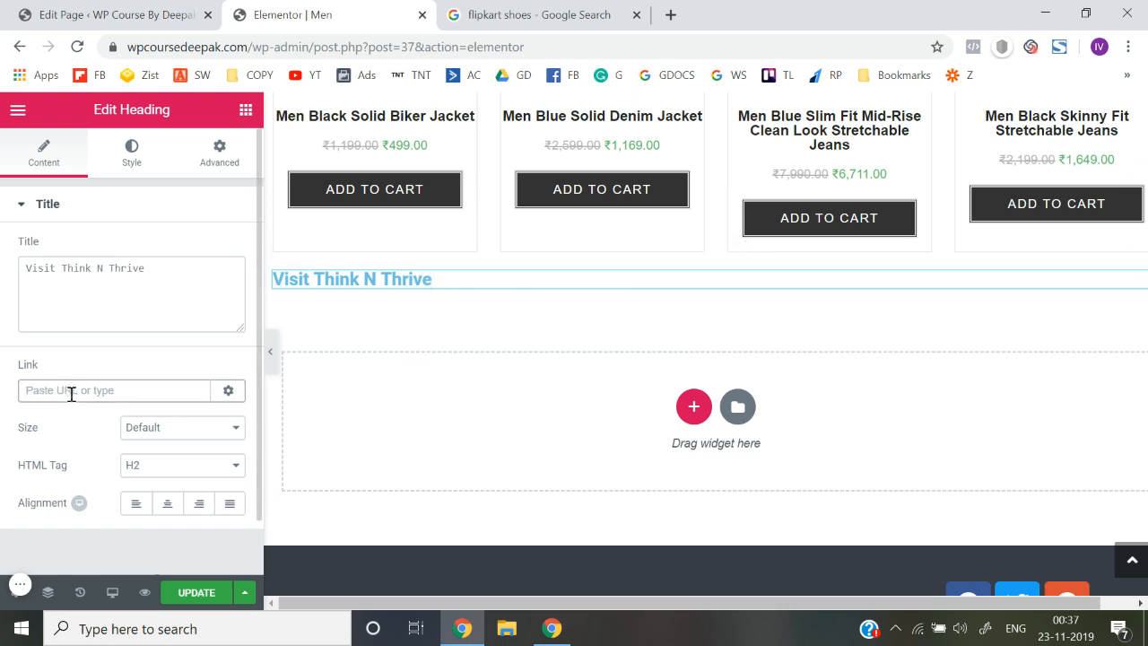
pyautogui.write('thinknthrive.in')
pyautogui.click(228, 394)
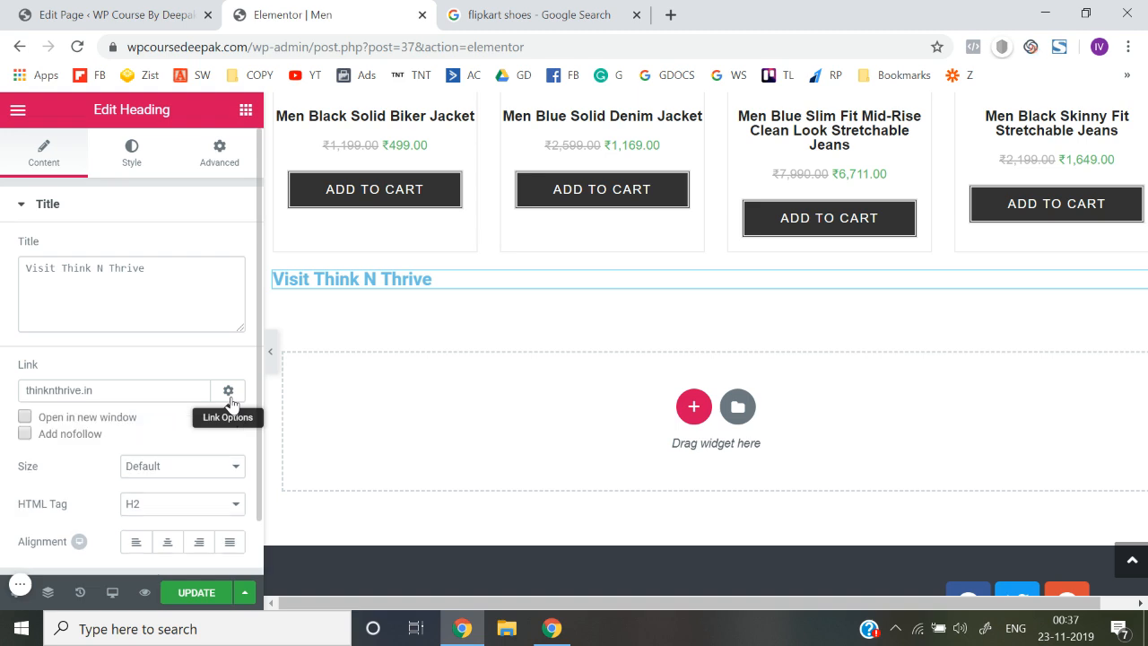
pyautogui.click(67, 439)
pyautogui.scroll(-1, 64, 446)
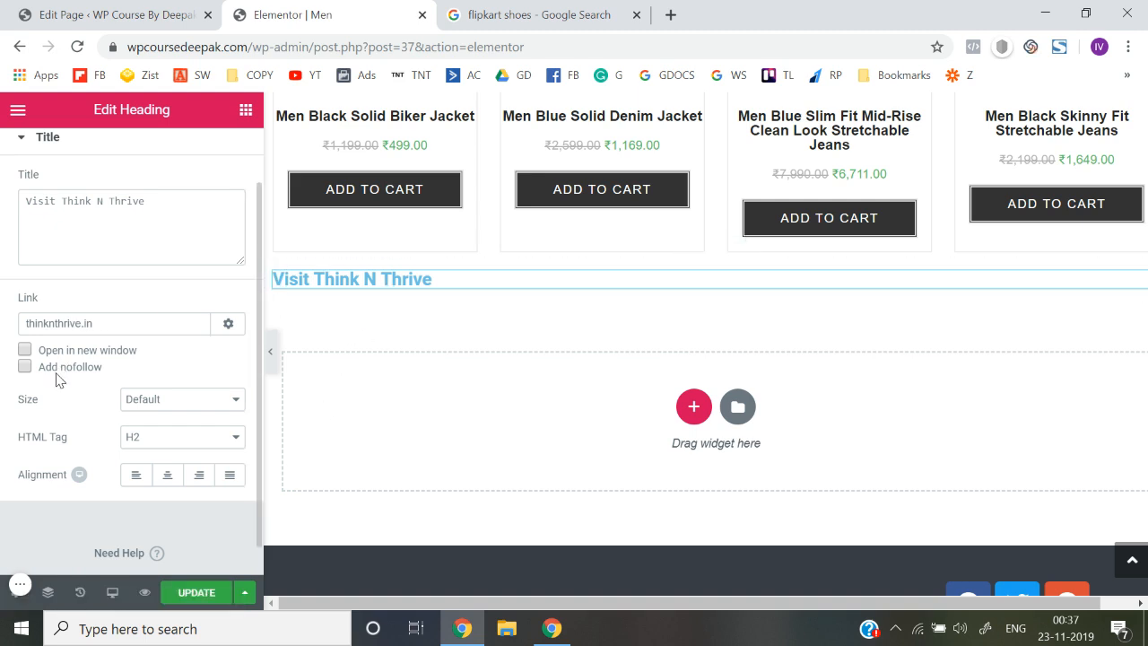
pyautogui.click(421, 14)
pyautogui.click(661, 148)
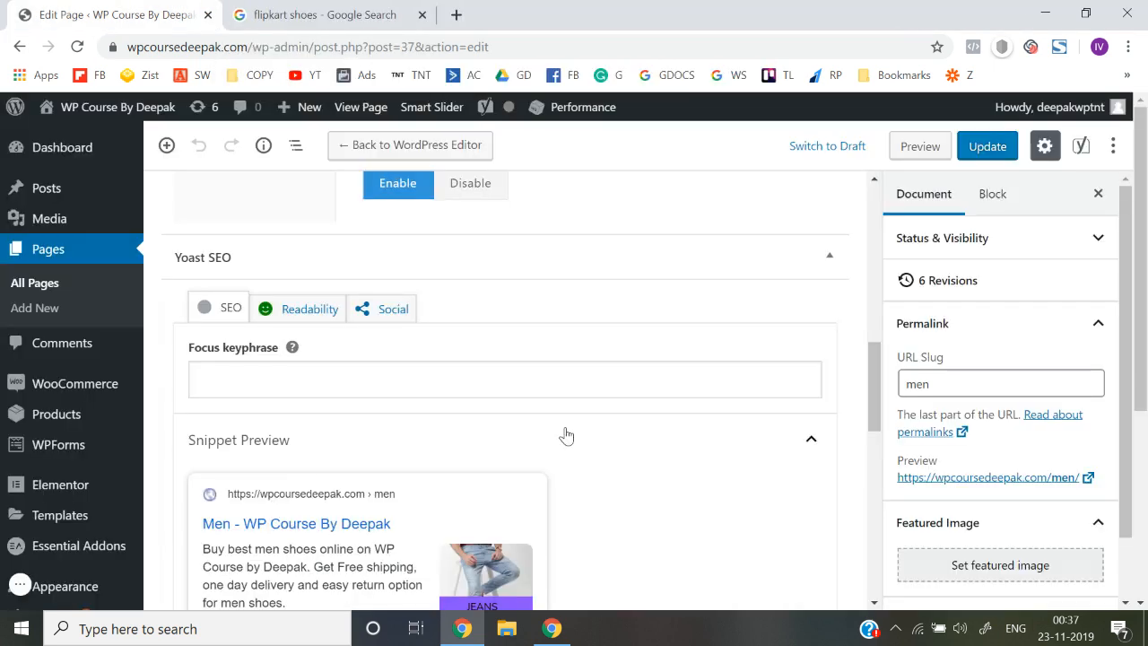
# Step: Replace the Title variable in the Men page's SEO title with "Buy Men Shoes", keeping the Page, Separator and Site title variables
pyautogui.scroll(-7, 565, 434)
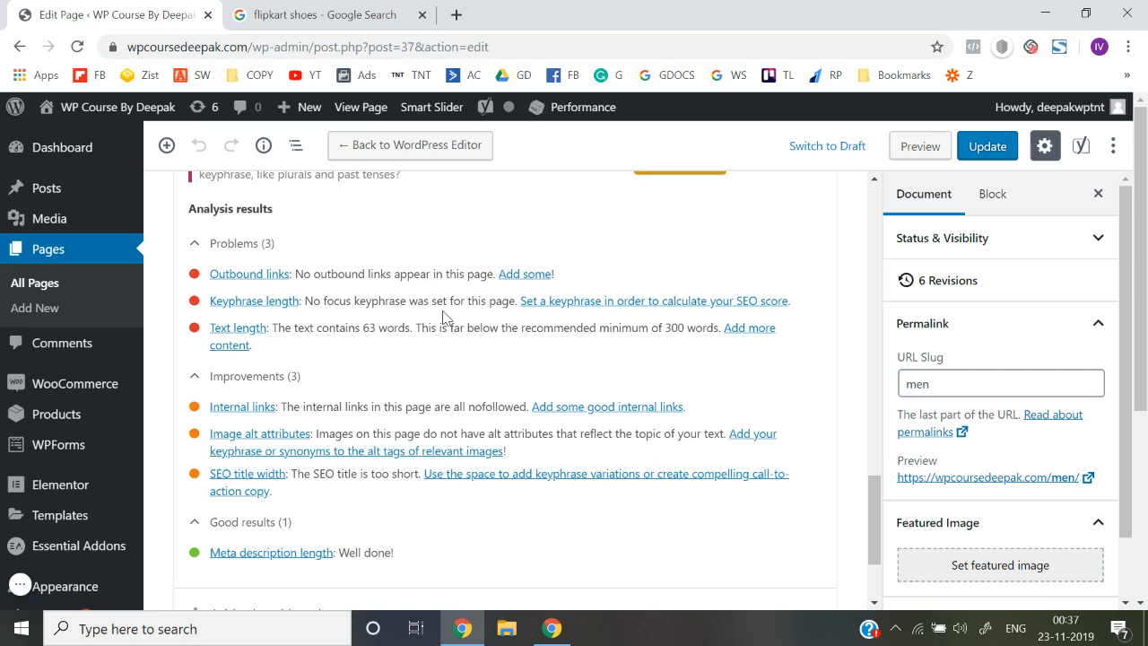
pyautogui.scroll(5, 446, 317)
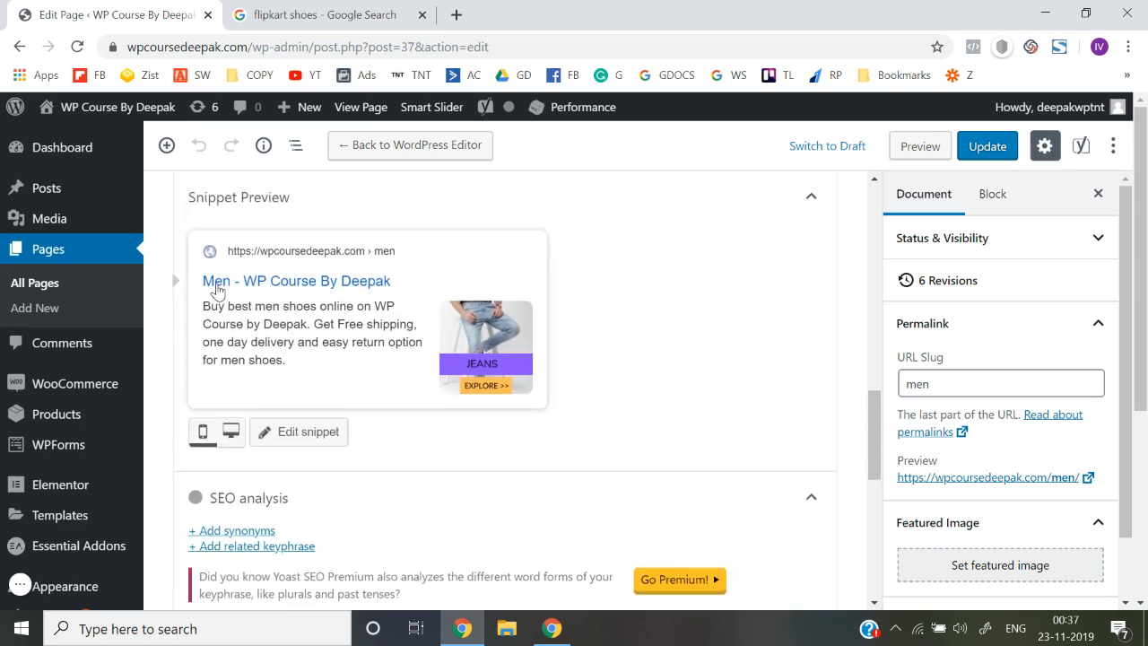
pyautogui.scroll(-2, 375, 340)
pyautogui.scroll(2, 368, 339)
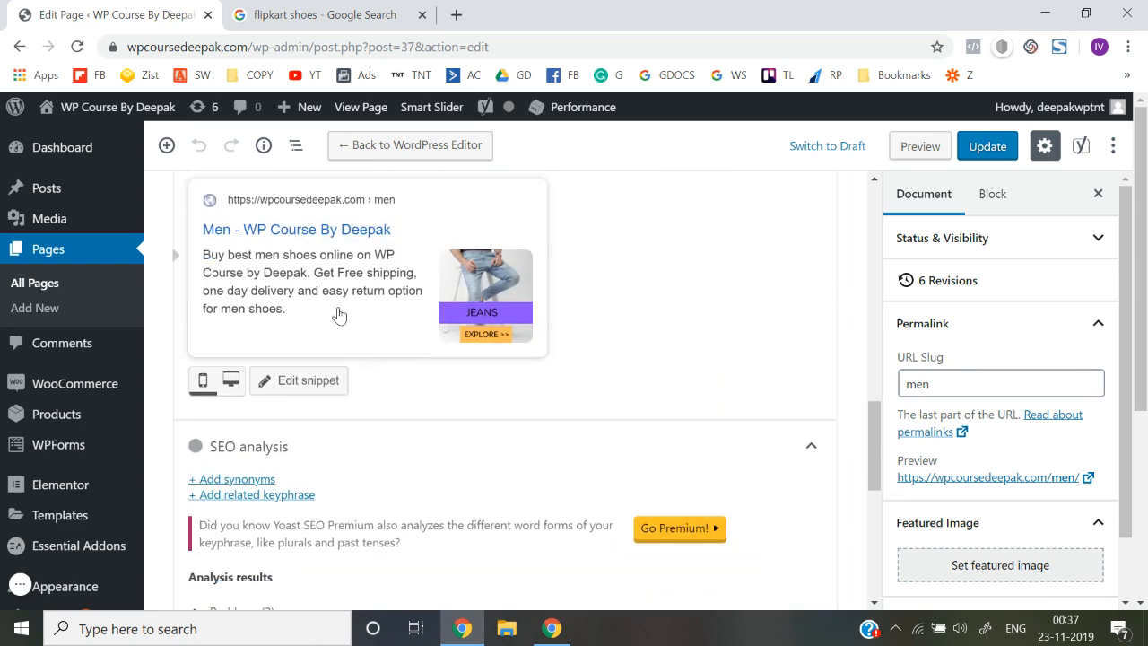
pyautogui.click(285, 280)
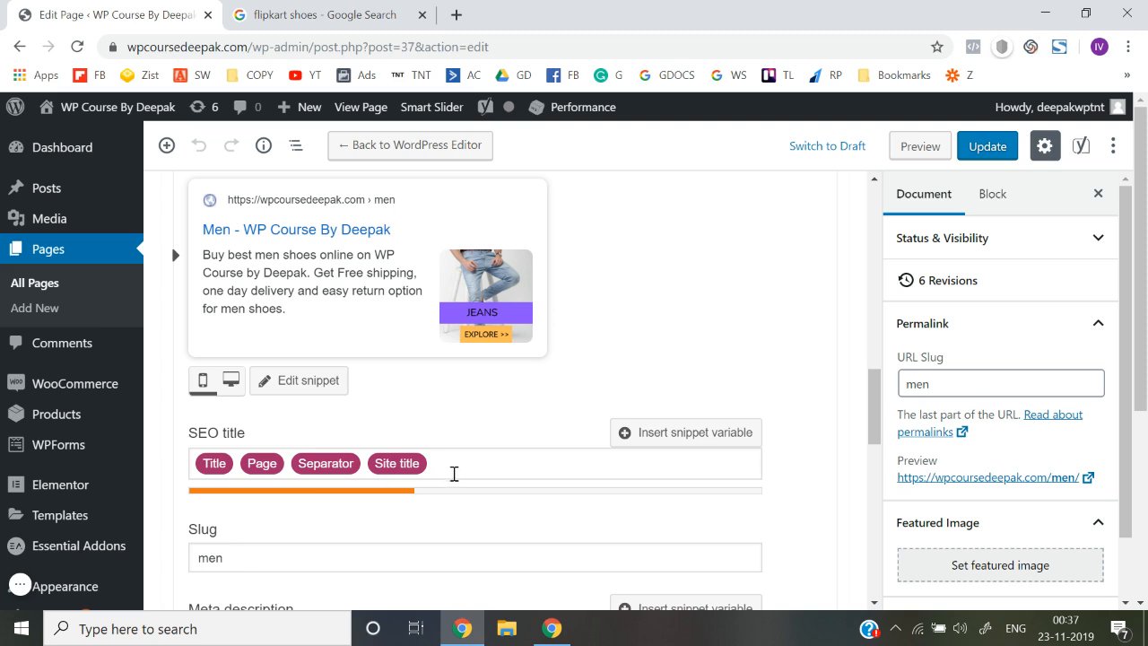
pyautogui.click(236, 463)
pyautogui.press('BackSpace')
pyautogui.write('Buy Me')
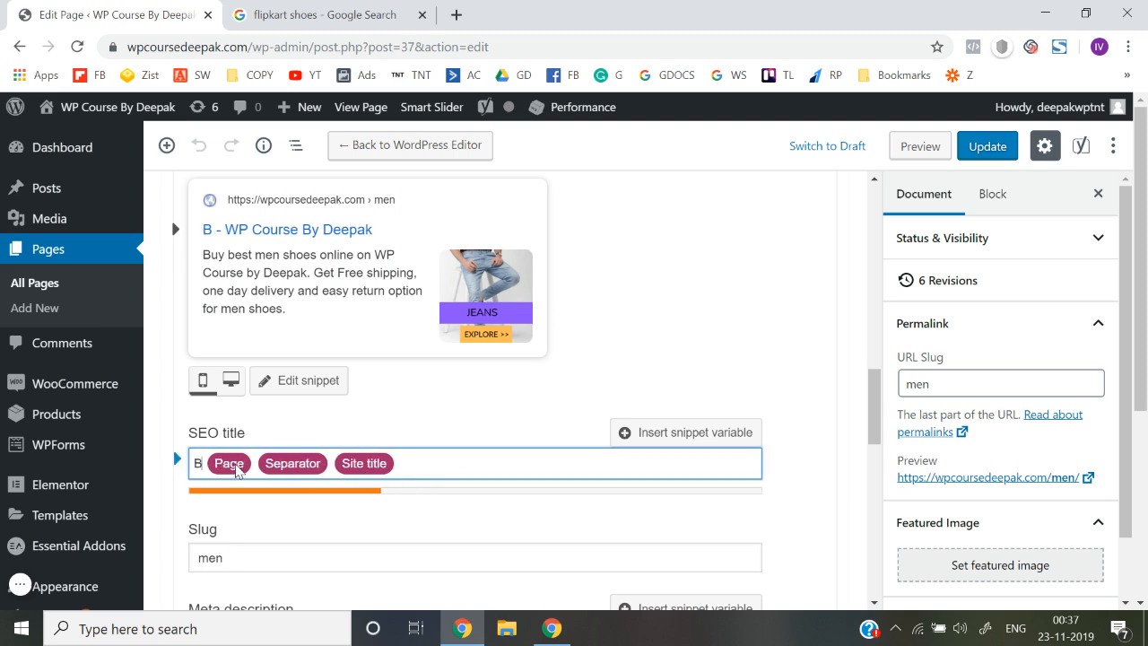
pyautogui.write('n Shoes')
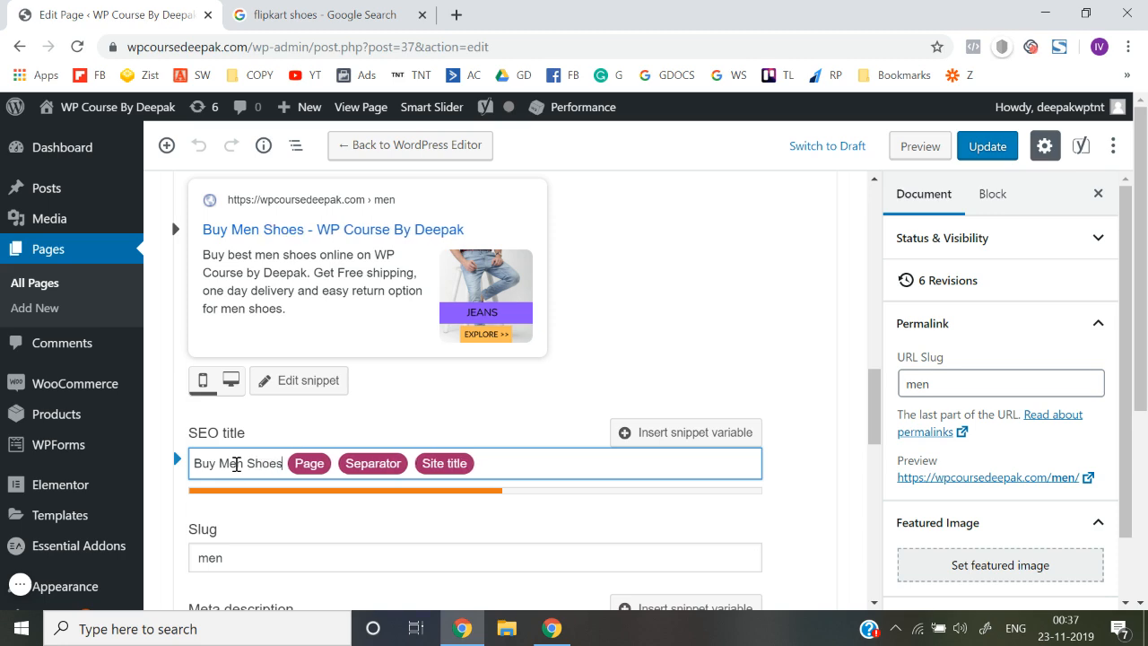
pyautogui.click(825, 468)
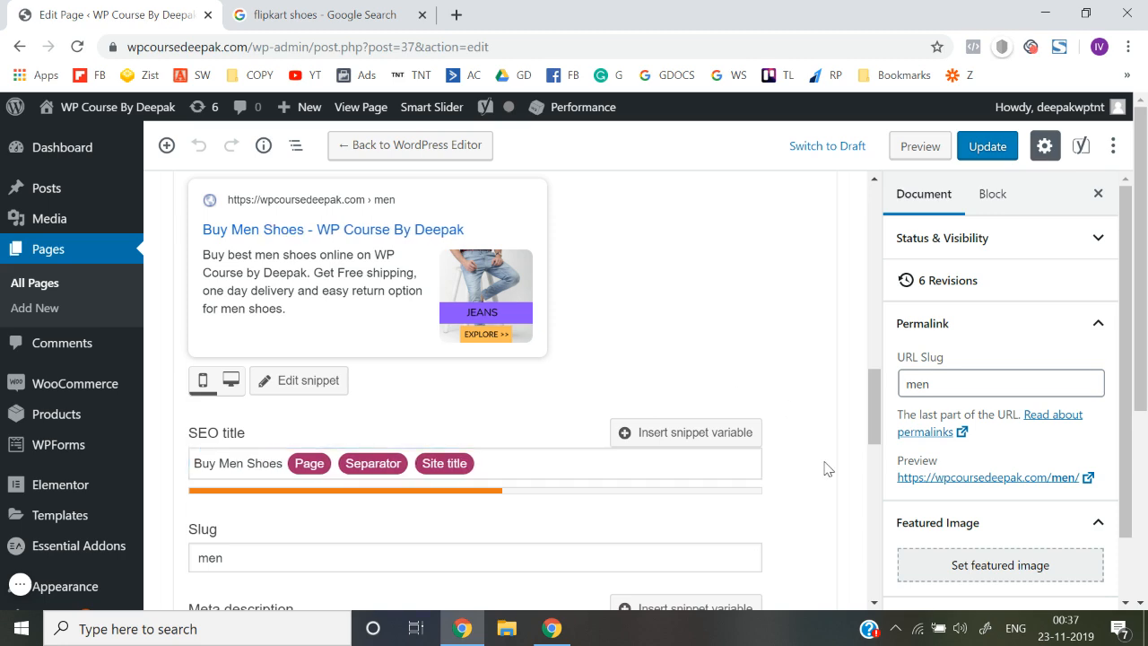
# Step: Update the Men page and reload its editor
pyautogui.scroll(-5, 827, 468)
pyautogui.scroll(-3, 825, 468)
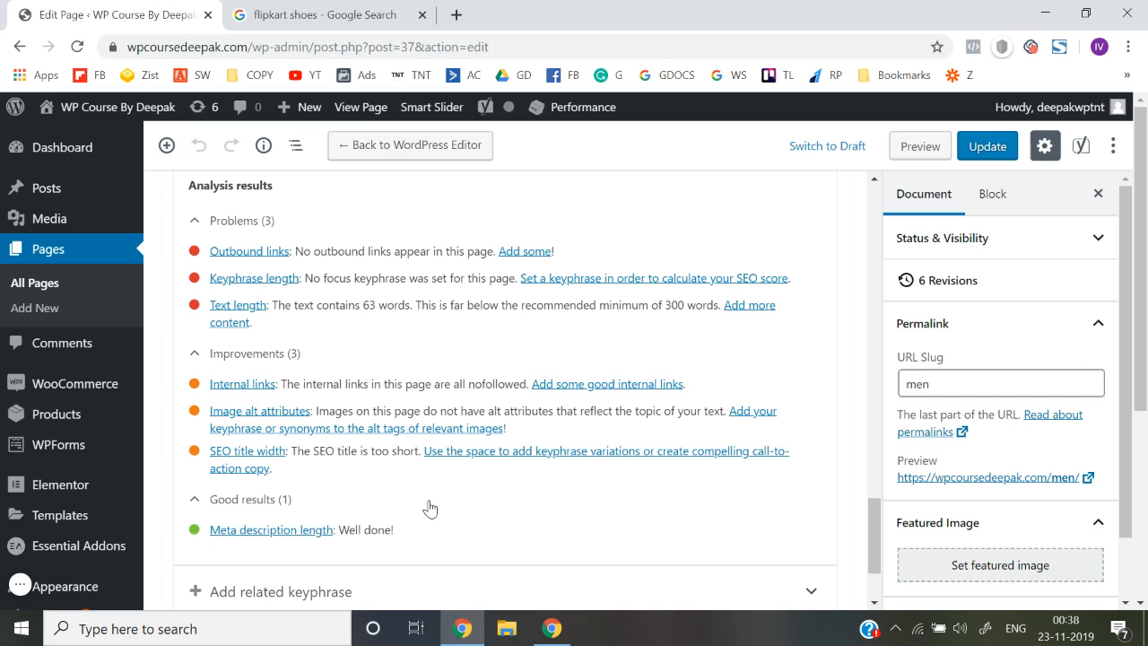
pyautogui.click(987, 146)
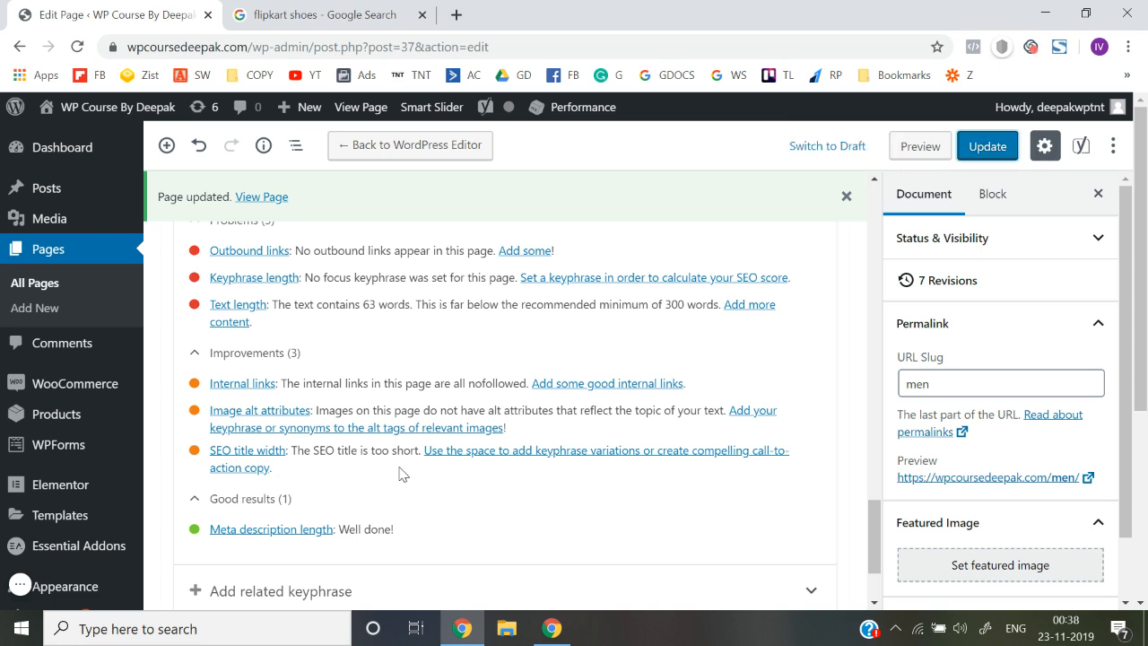
pyautogui.click(95, 141)
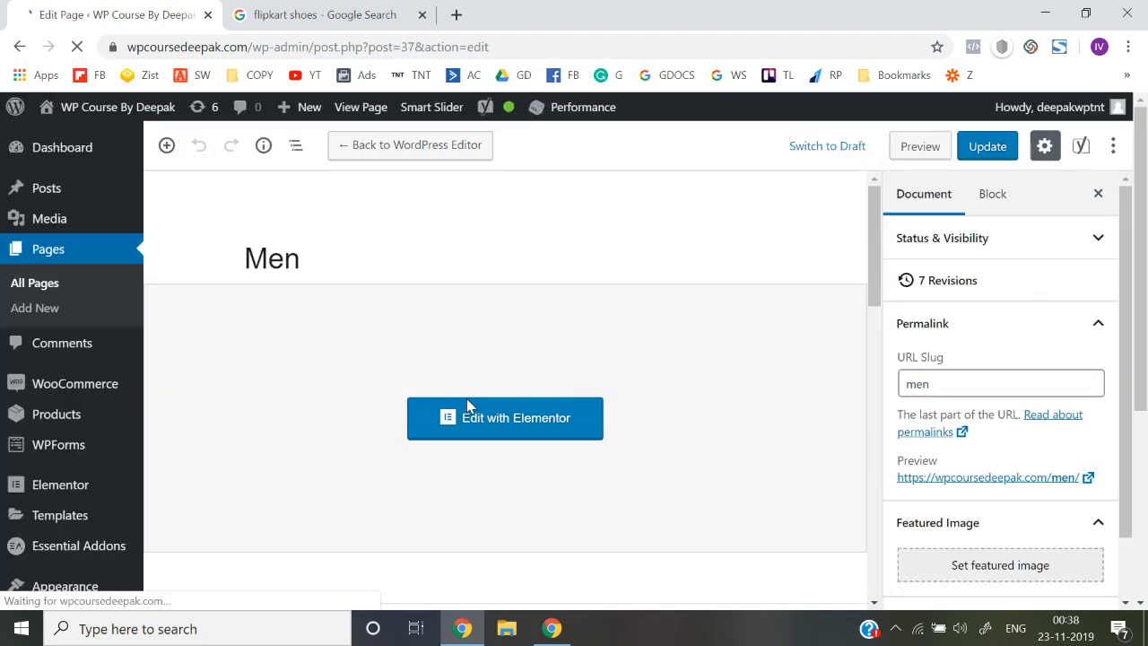
# Step: Expand the Men page's SEO analysis and examine its link, text length, image alt and title width results
pyautogui.scroll(-6, 466, 406)
pyautogui.scroll(-7, 467, 402)
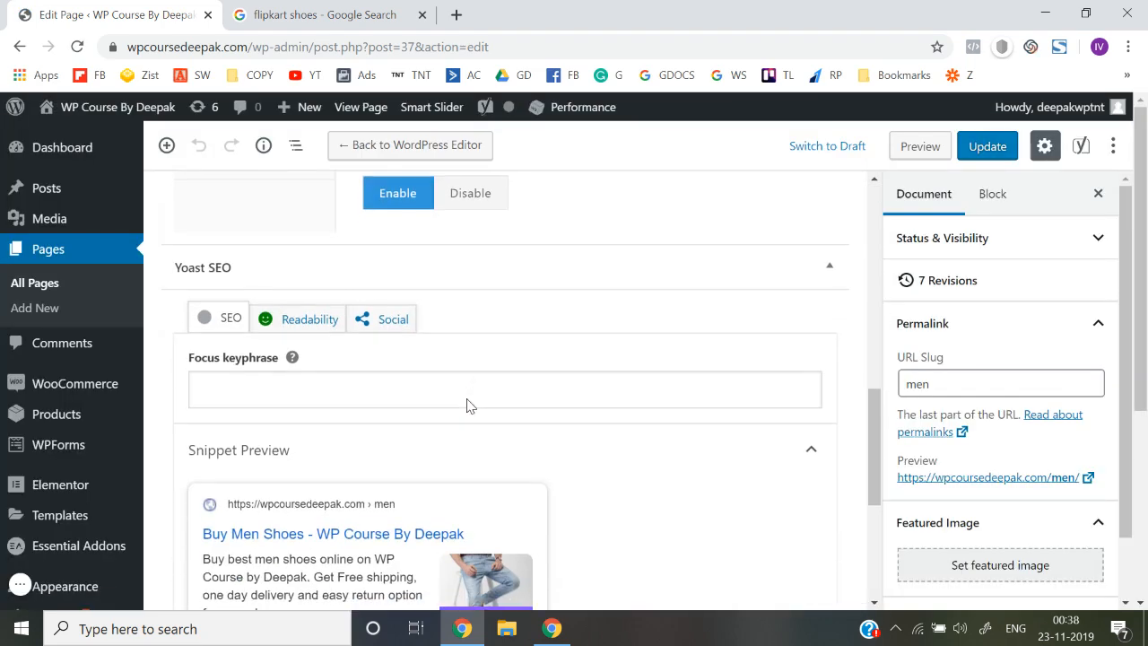
pyautogui.scroll(3, 438, 436)
pyautogui.scroll(-3, 436, 436)
pyautogui.click(390, 424)
pyautogui.scroll(-5, 390, 425)
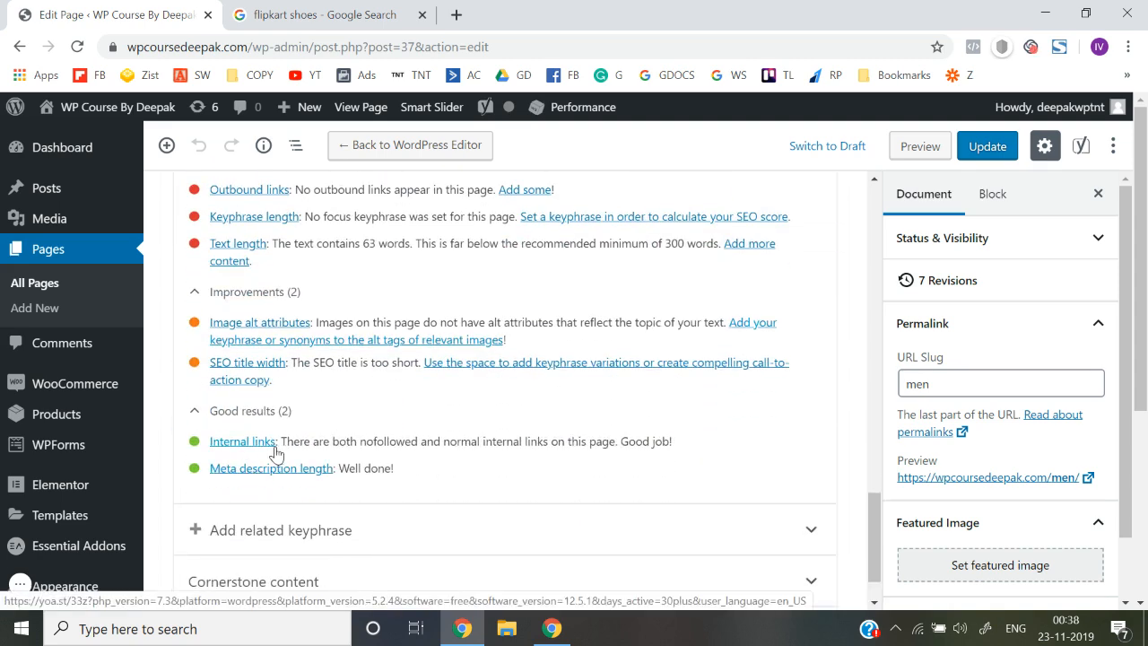
pyautogui.scroll(1, 252, 413)
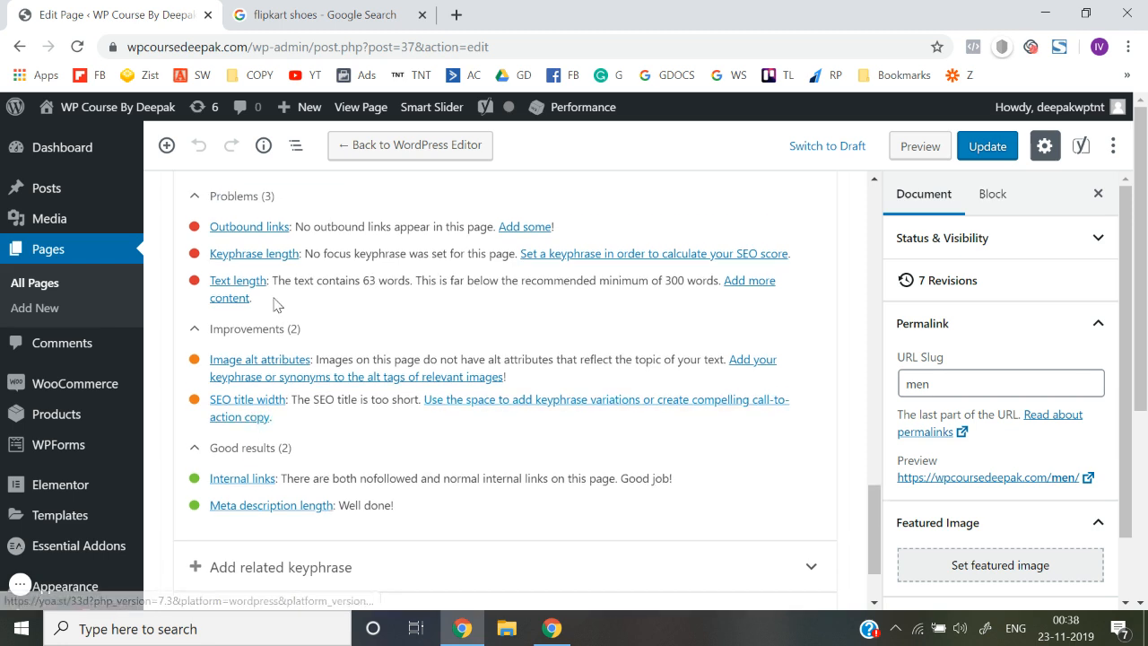
pyautogui.scroll(-1, 273, 372)
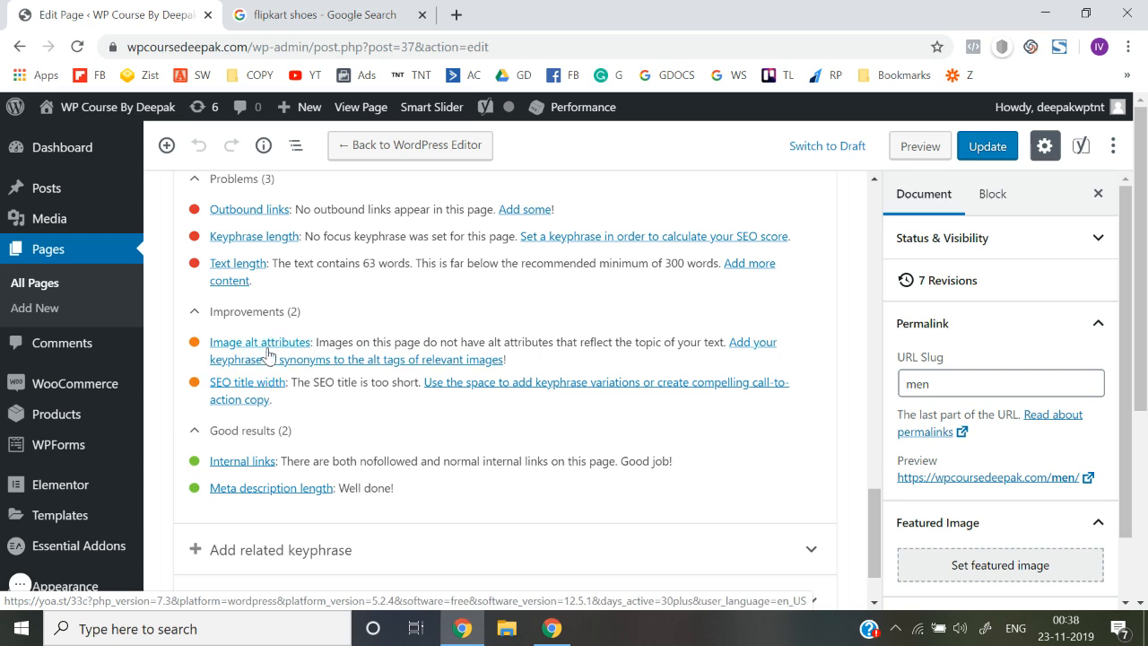
pyautogui.scroll(3, 268, 352)
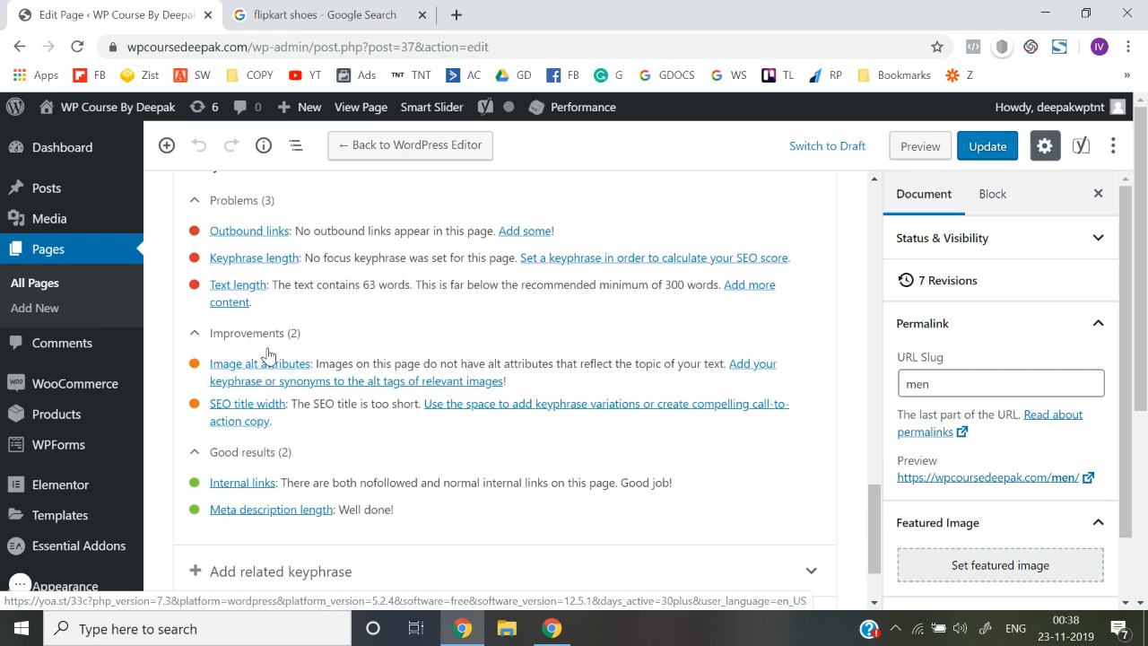
pyautogui.scroll(15, 268, 354)
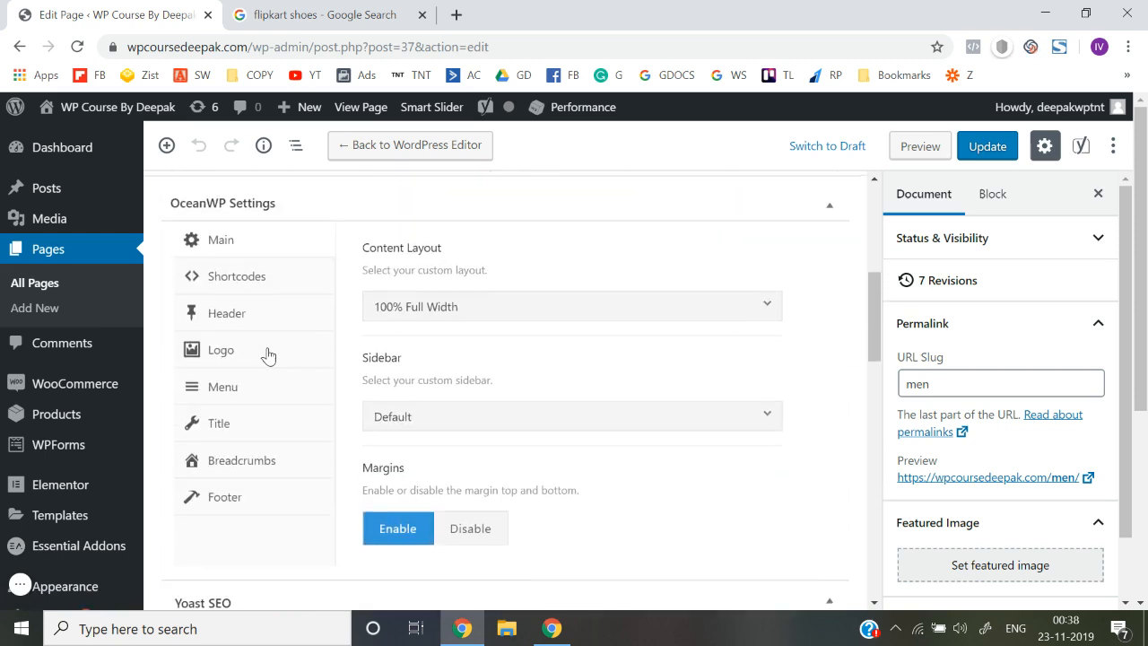
# Step: Leave the Men page editor for the media library and open the SHIRTS image's attachment details
pyautogui.scroll(-10, 268, 356)
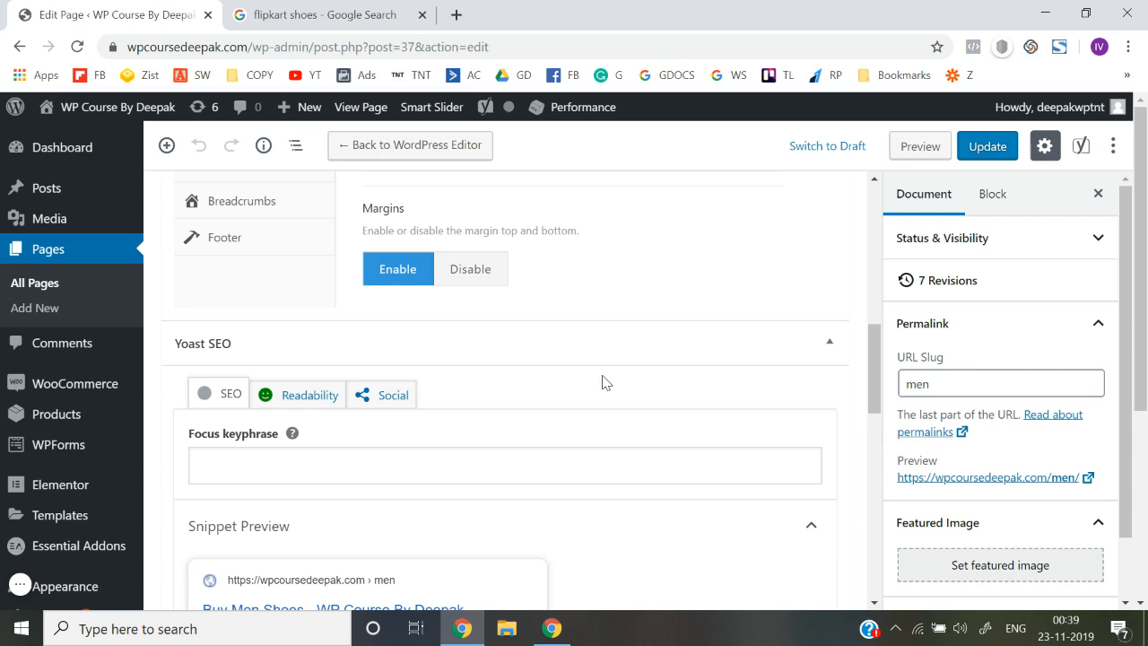
pyautogui.scroll(-3, 603, 383)
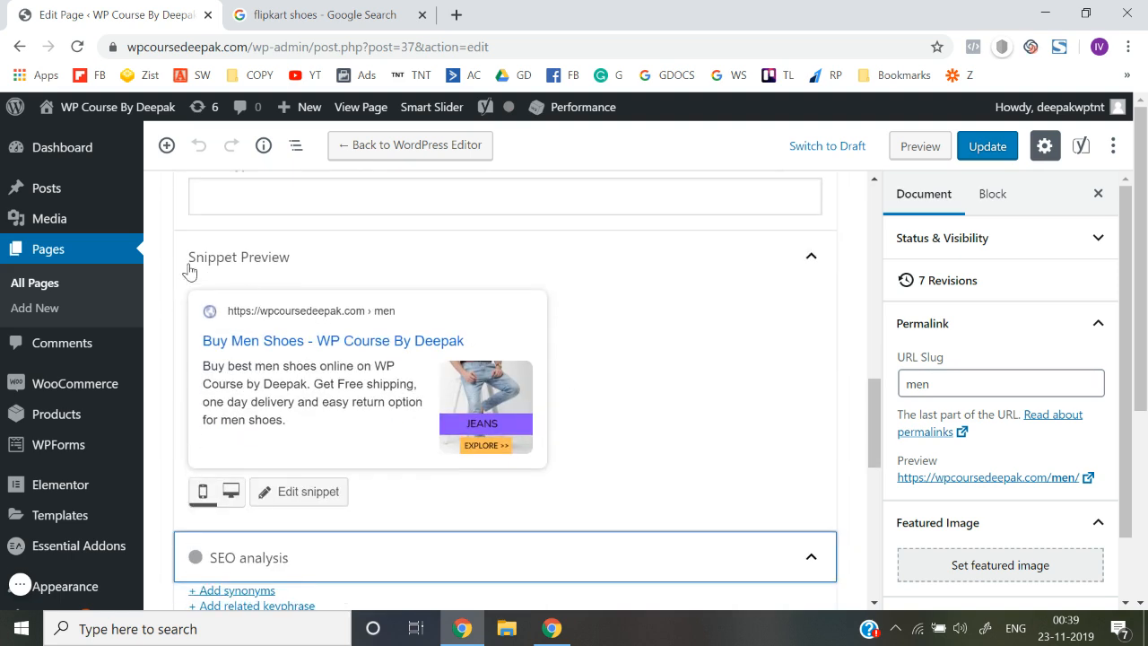
pyautogui.moveTo(76, 235)
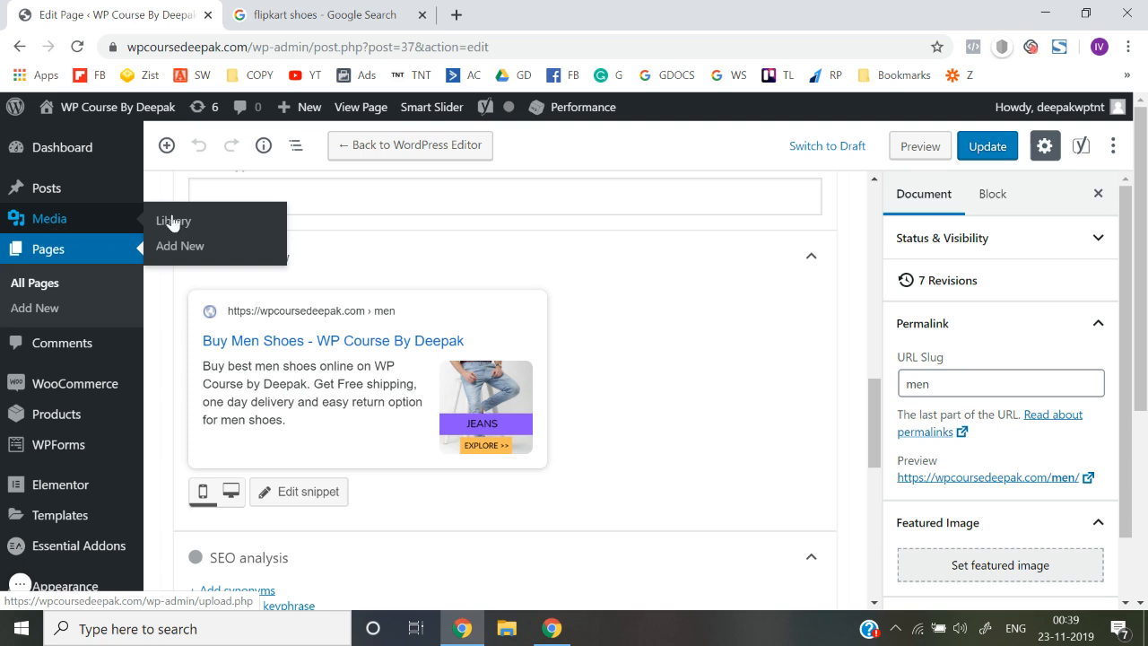
pyautogui.click(175, 231)
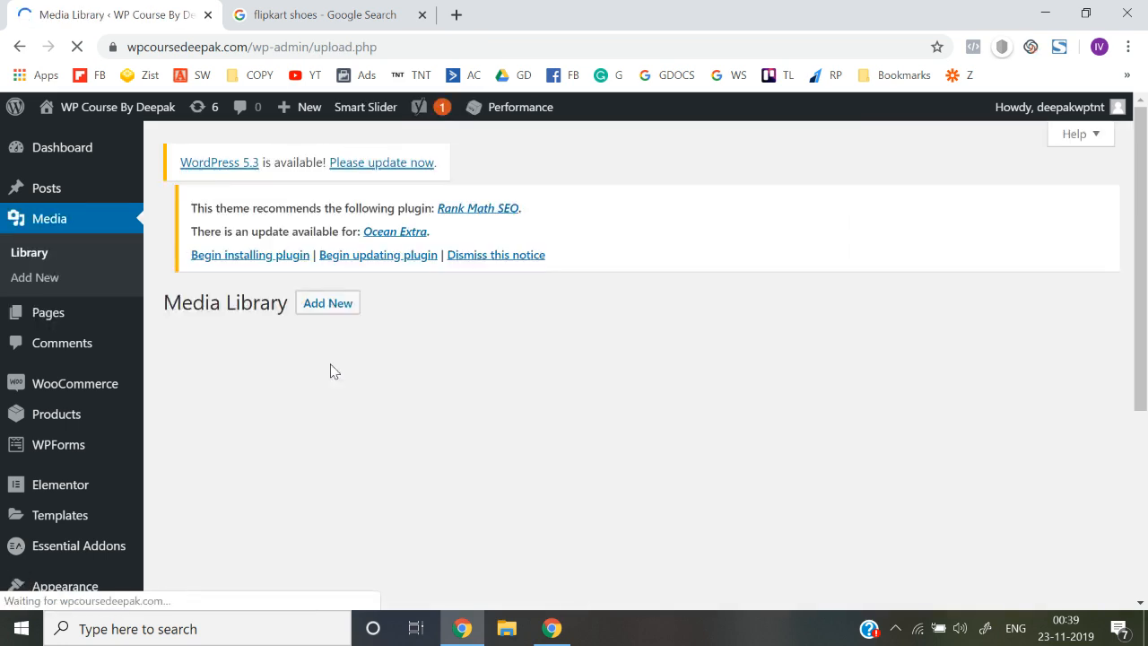
pyautogui.scroll(-1, 331, 372)
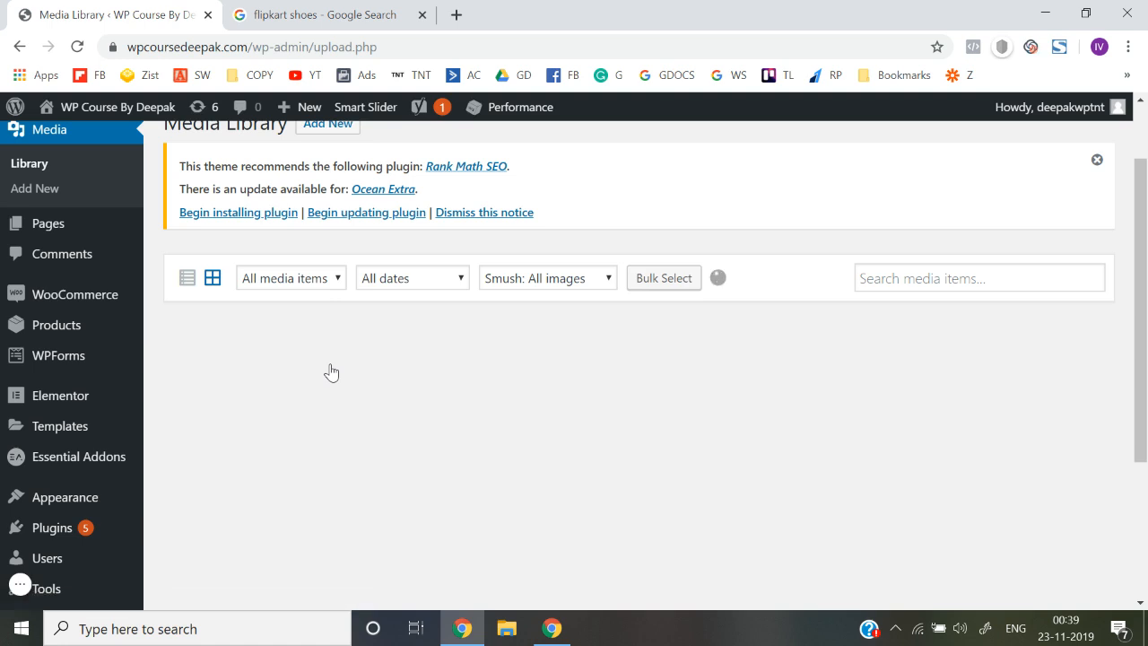
pyautogui.click(248, 382)
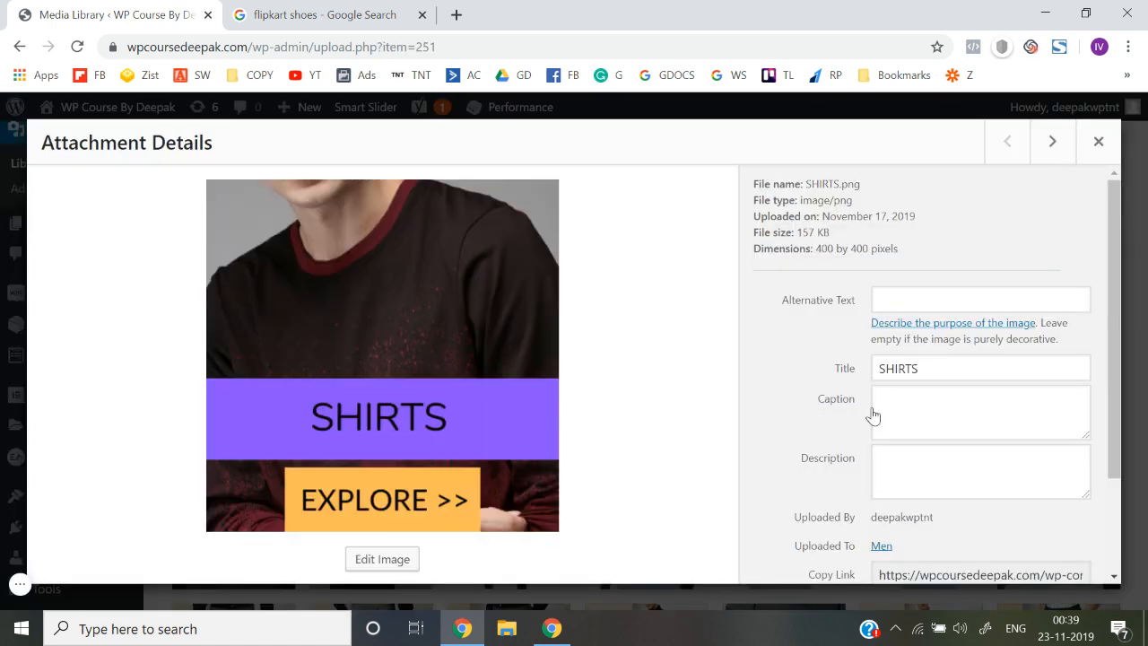
# Step: Examine the SHIRTS image's details, especially its alternative text field and guidance, and close them without changes
pyautogui.scroll(-1, 874, 410)
pyautogui.scroll(-2, 940, 430)
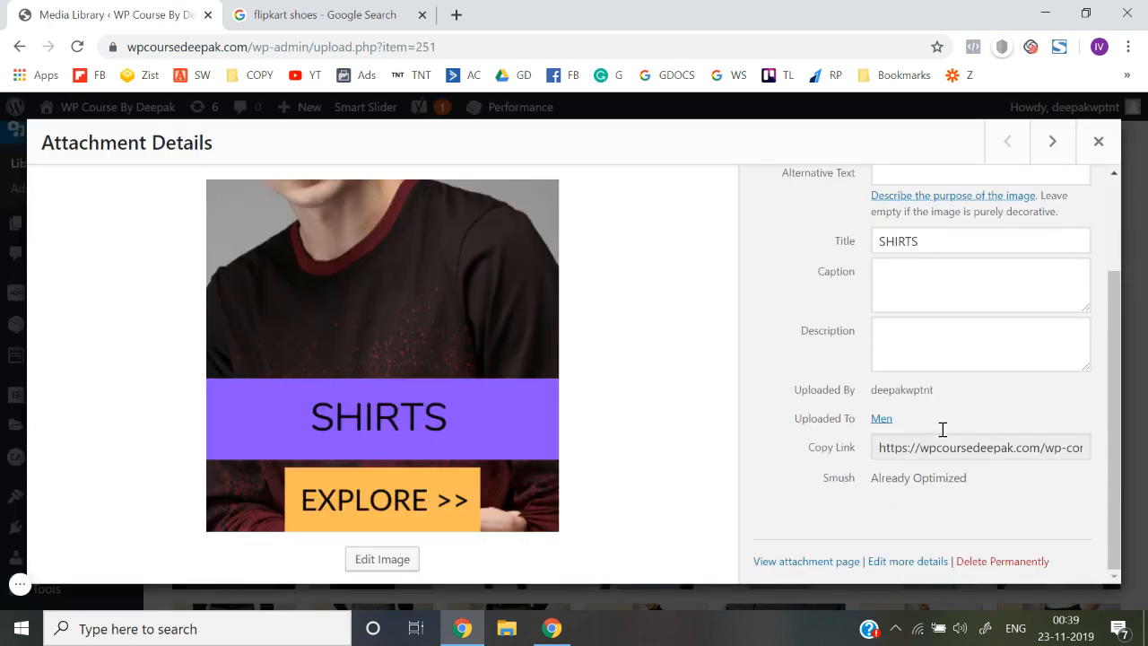
pyautogui.scroll(3, 941, 432)
pyautogui.click(897, 300)
pyautogui.moveTo(795, 354); pyautogui.dragTo(918, 296)
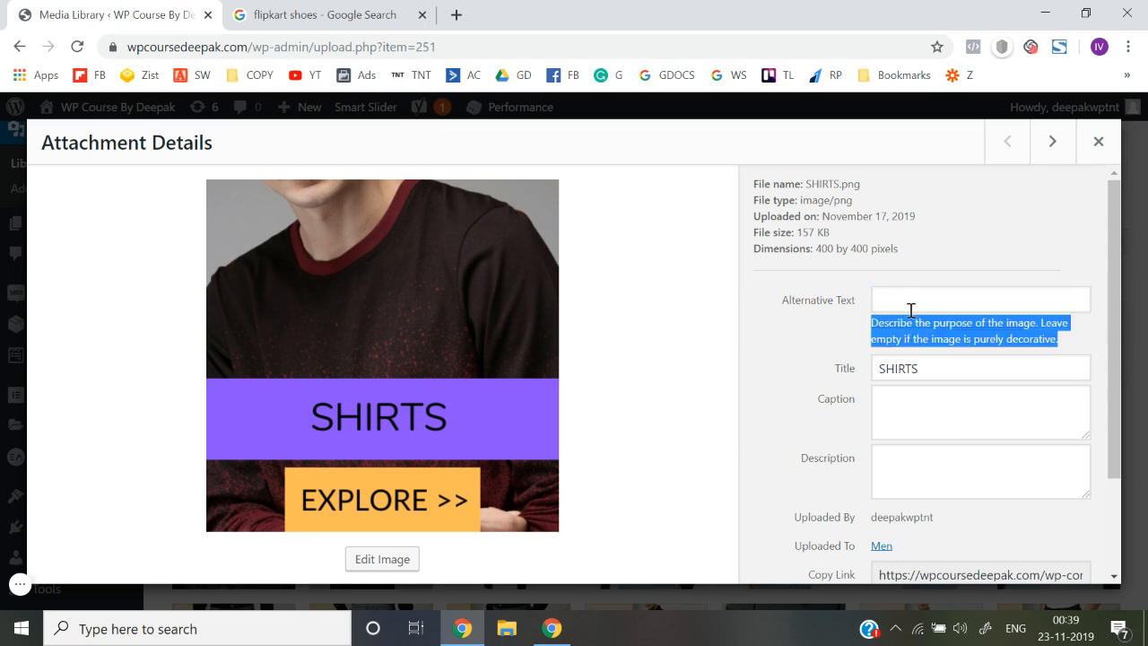
pyautogui.click(909, 308)
pyautogui.click(812, 345)
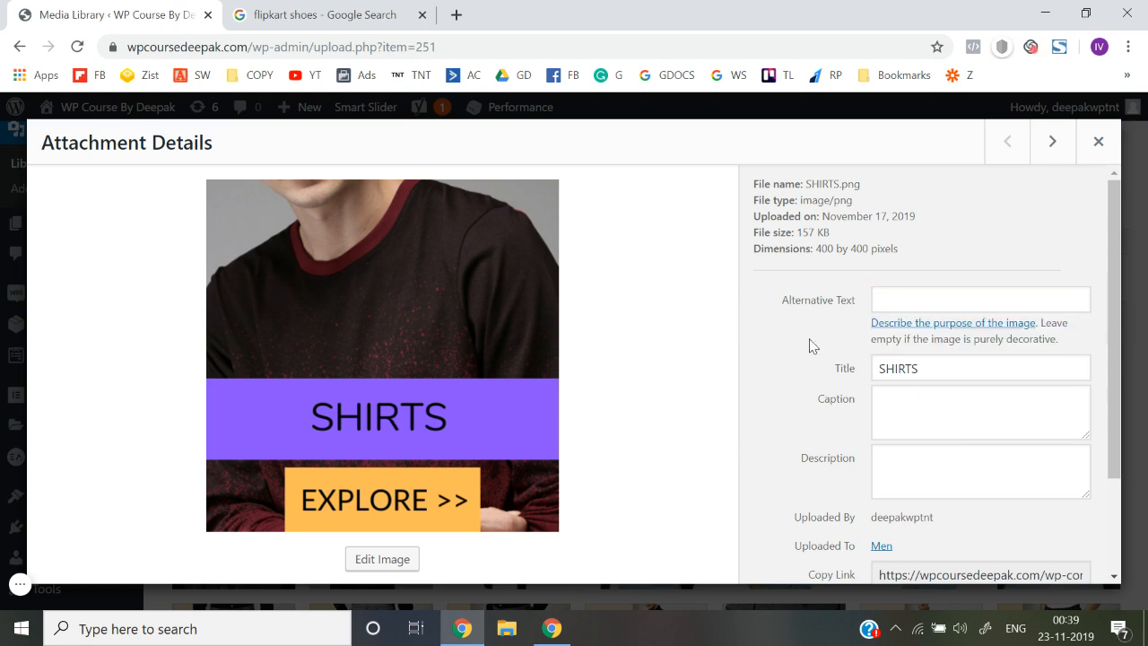
pyautogui.click(1098, 142)
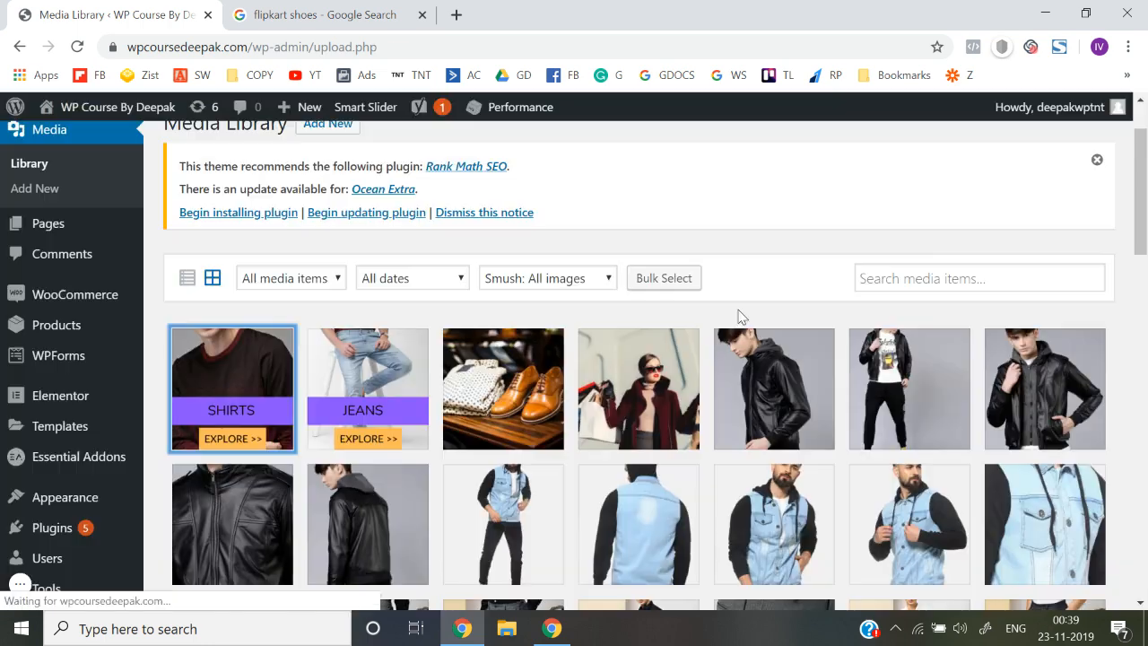
# Step: Reopen the Men page for editing from the list of all pages
pyautogui.moveTo(69, 231)
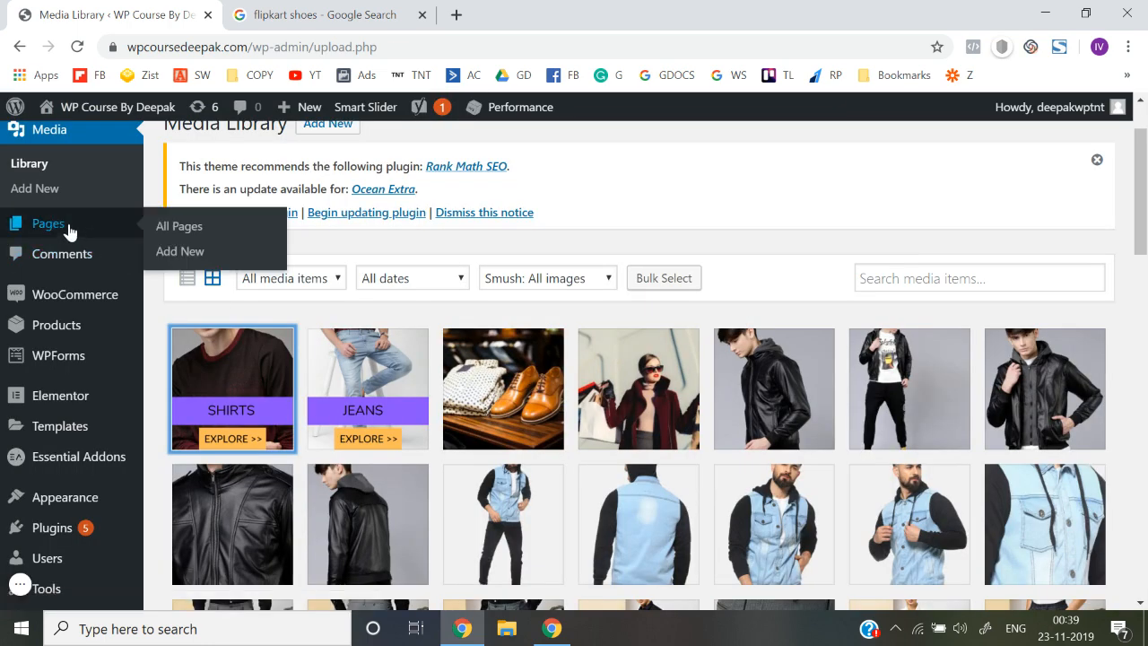
pyautogui.click(182, 227)
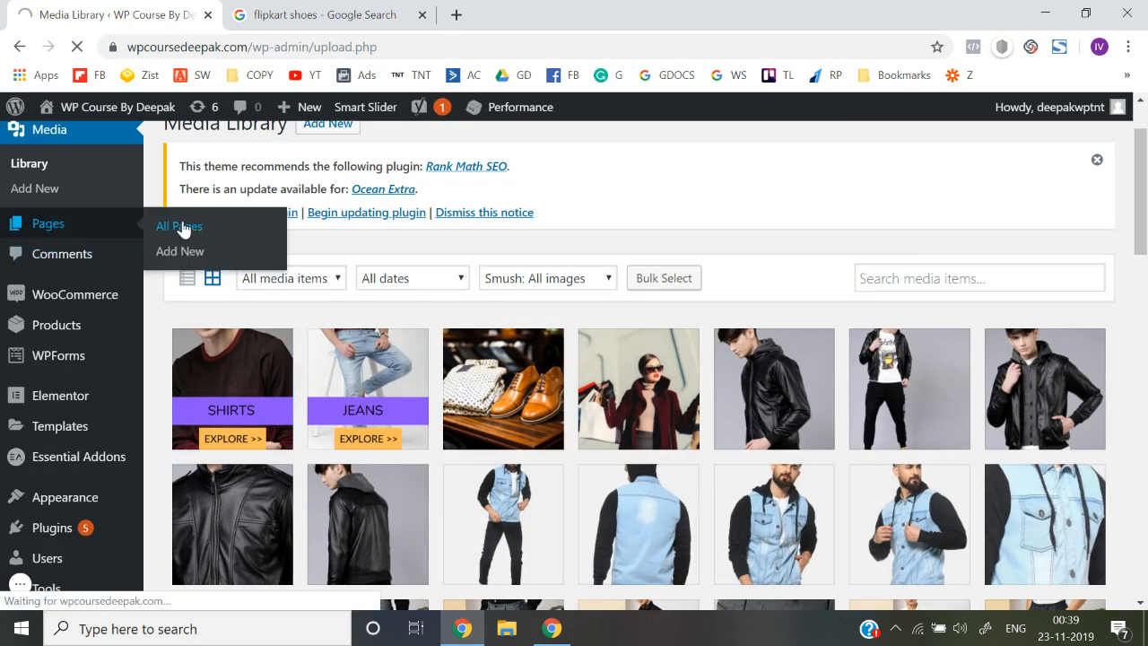
pyautogui.scroll(-2, 434, 599)
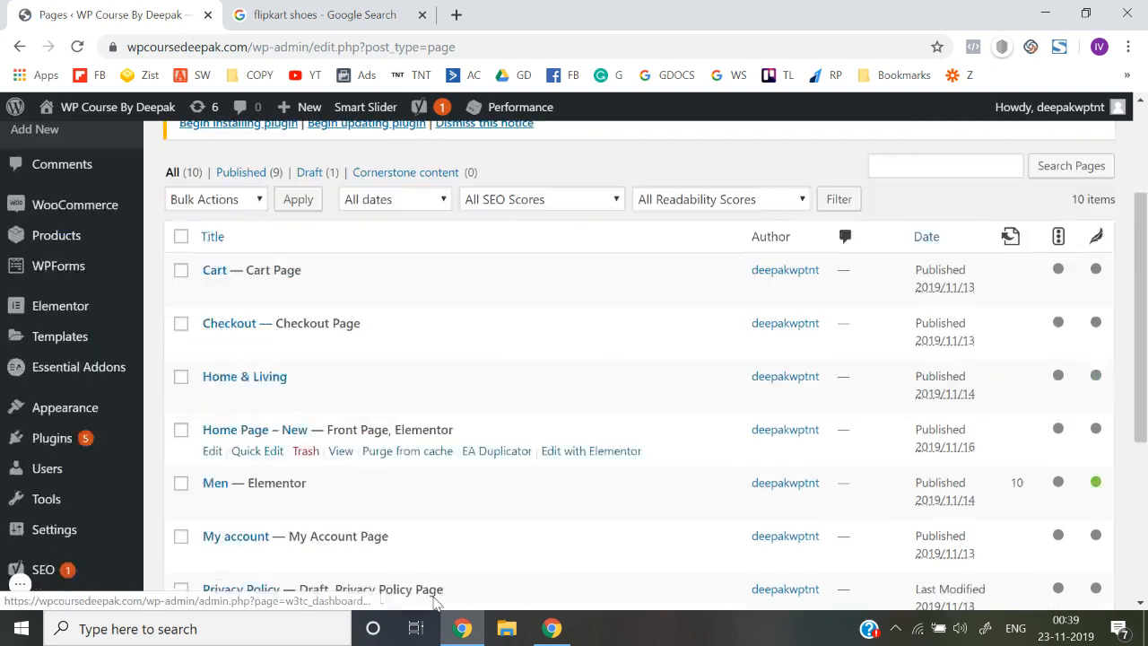
pyautogui.scroll(-1, 434, 599)
pyautogui.click(213, 405)
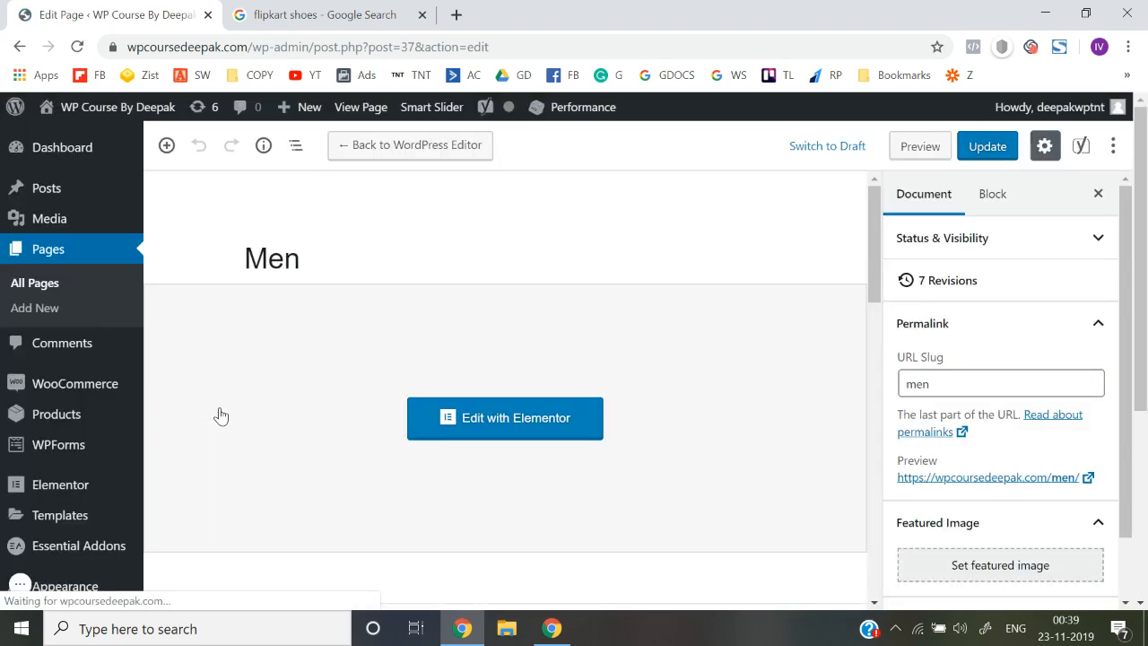
# Step: Expand the Men page's SEO analysis and review its problems, improvements and good results alongside the focus keyphrase and snippet preview
pyautogui.scroll(-8, 220, 416)
pyautogui.scroll(-5, 220, 416)
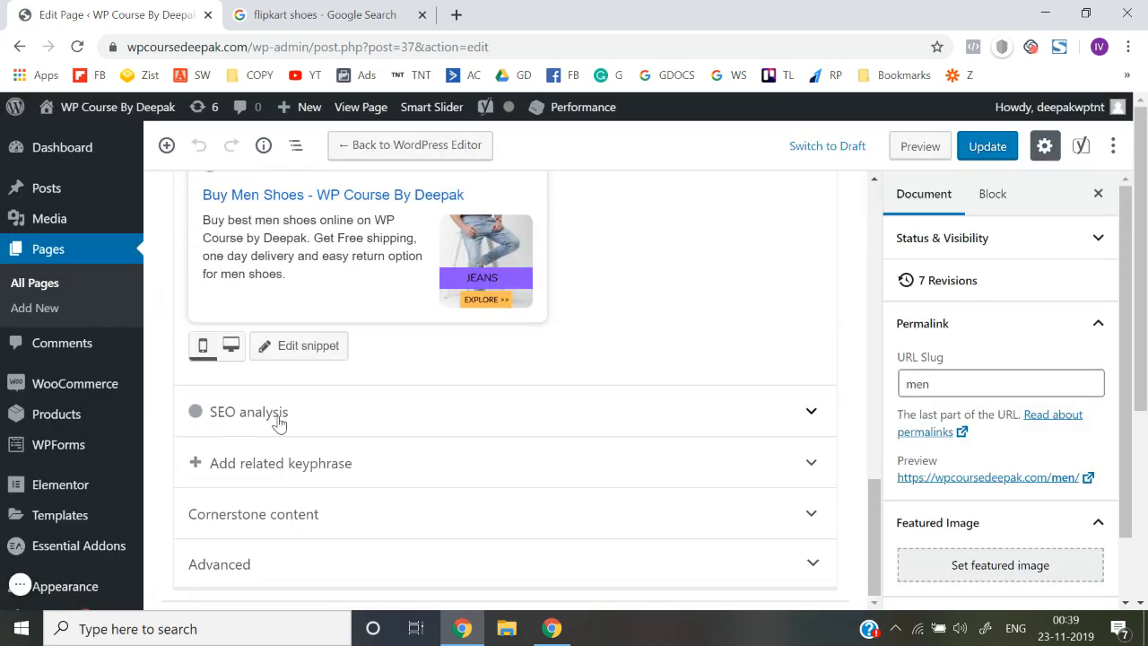
pyautogui.click(280, 422)
pyautogui.scroll(-5, 269, 367)
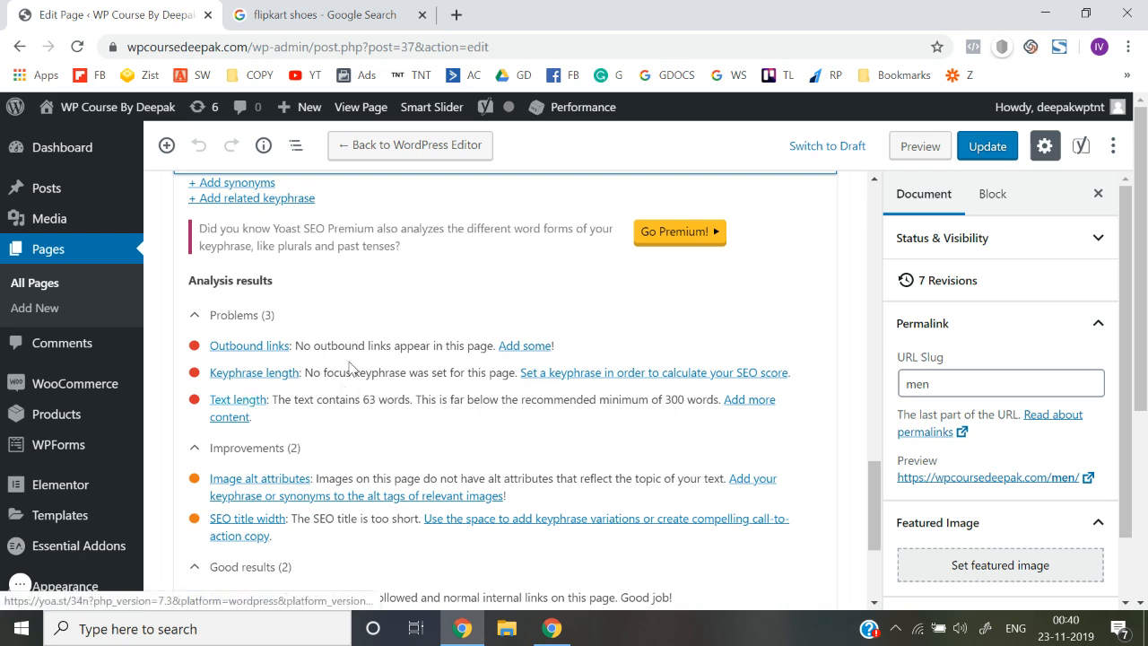
pyautogui.scroll(8, 351, 369)
pyautogui.scroll(10, 349, 368)
pyautogui.scroll(-5, 349, 369)
pyautogui.scroll(-15, 349, 369)
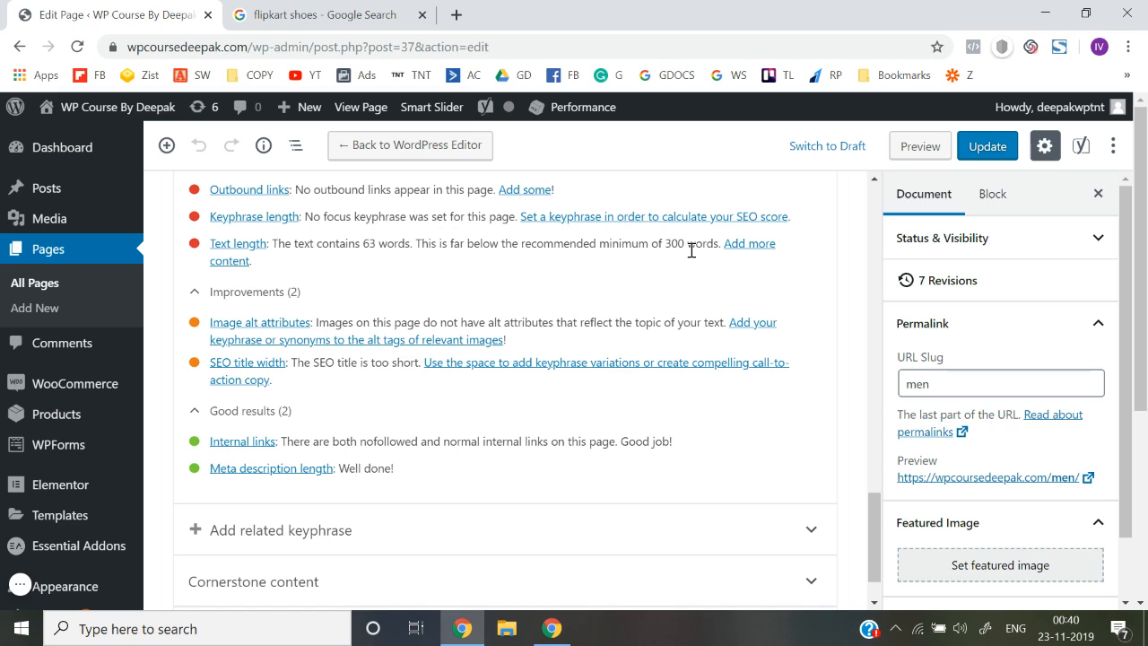
pyautogui.scroll(4, 691, 250)
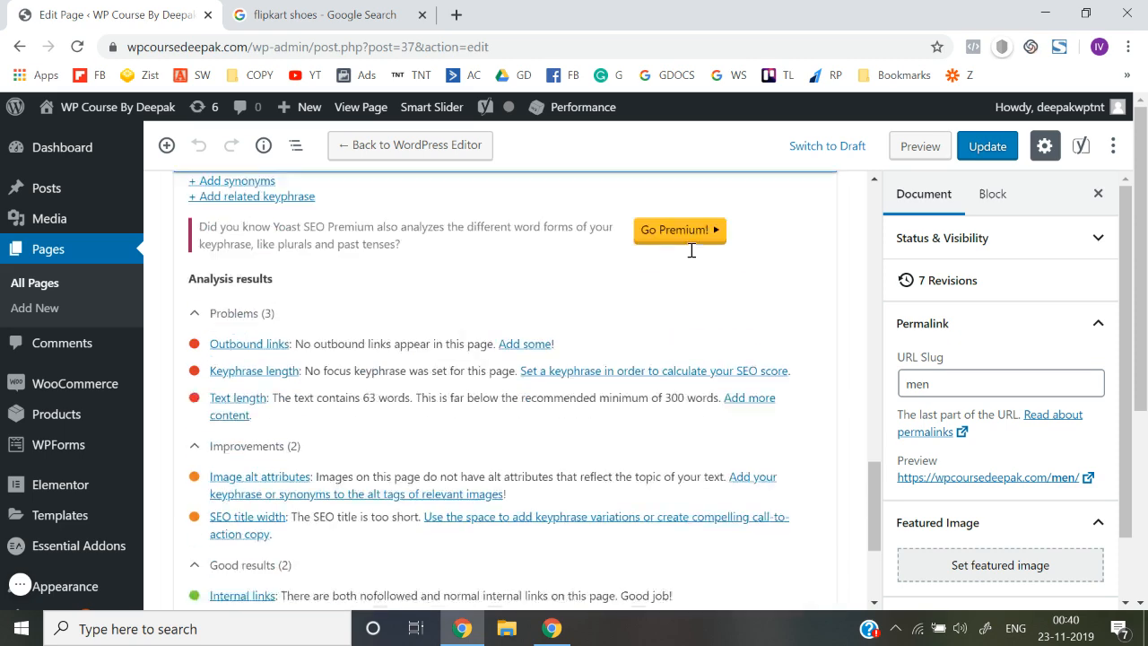
pyautogui.scroll(2, 541, 356)
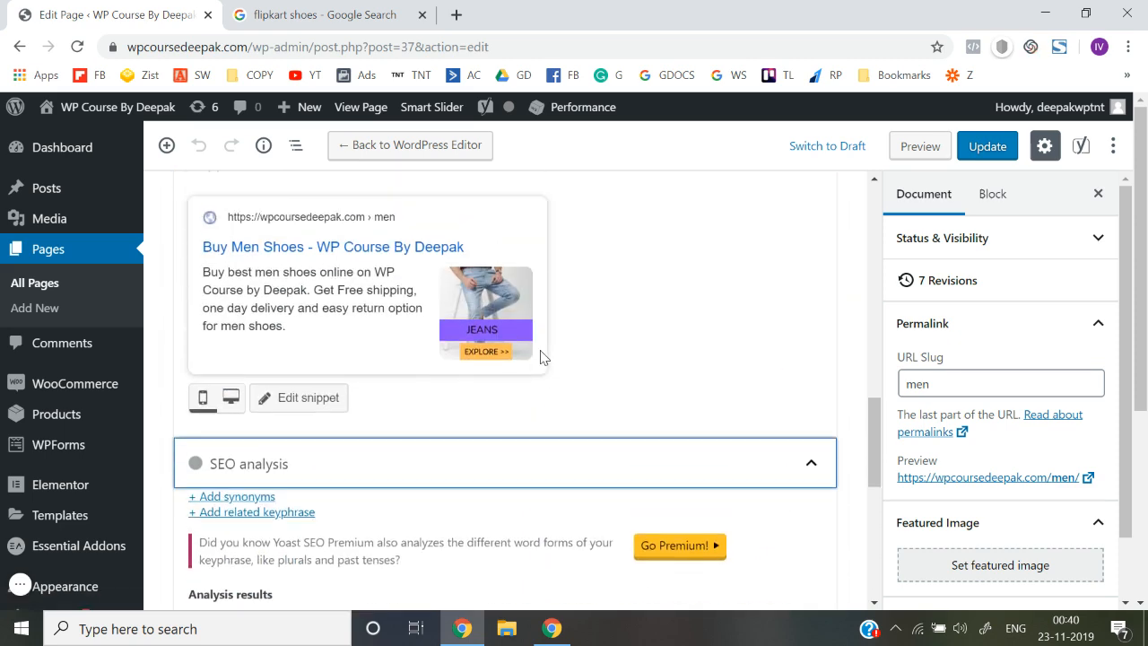
pyautogui.scroll(3, 540, 357)
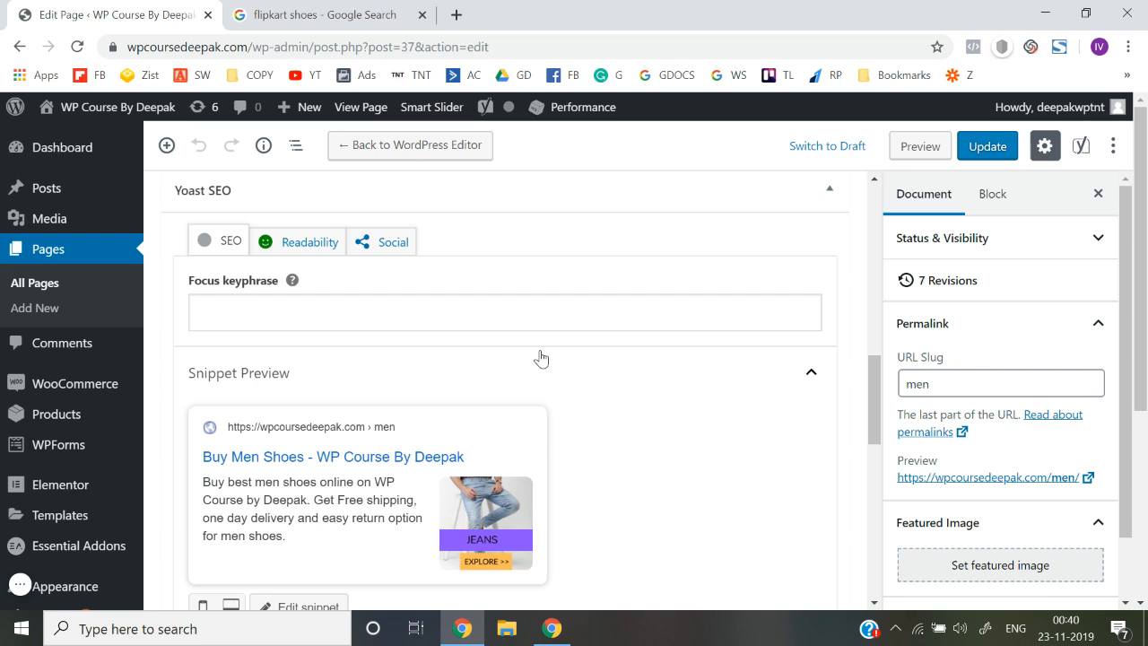
pyautogui.scroll(12, 541, 357)
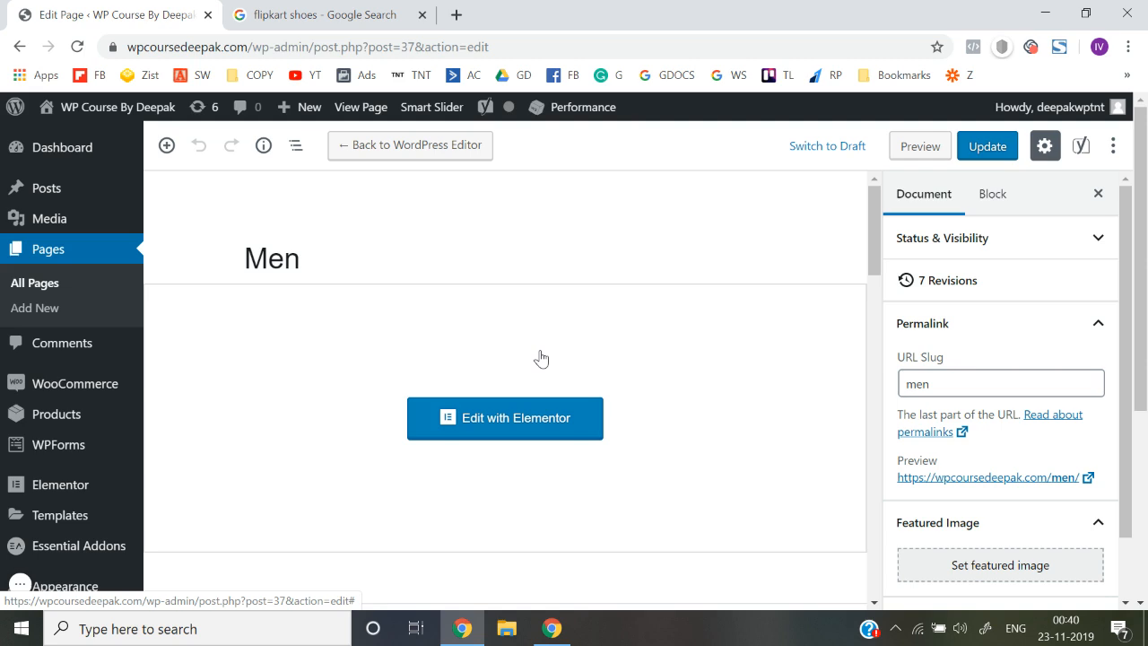
pyautogui.scroll(-2, 540, 357)
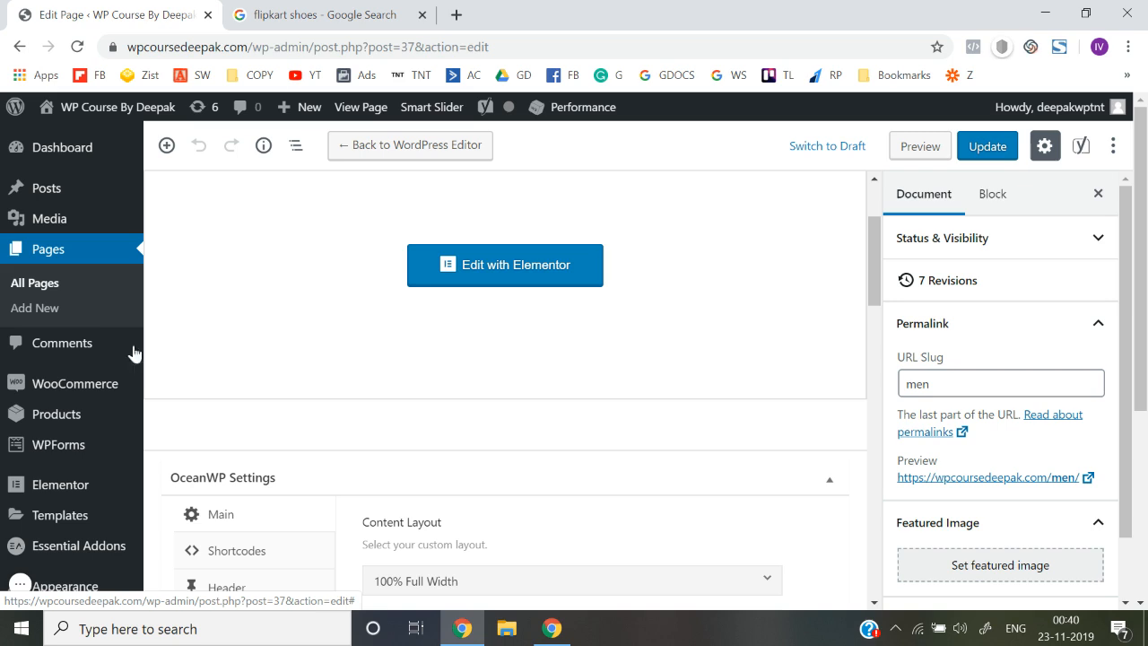
pyautogui.click(20, 587)
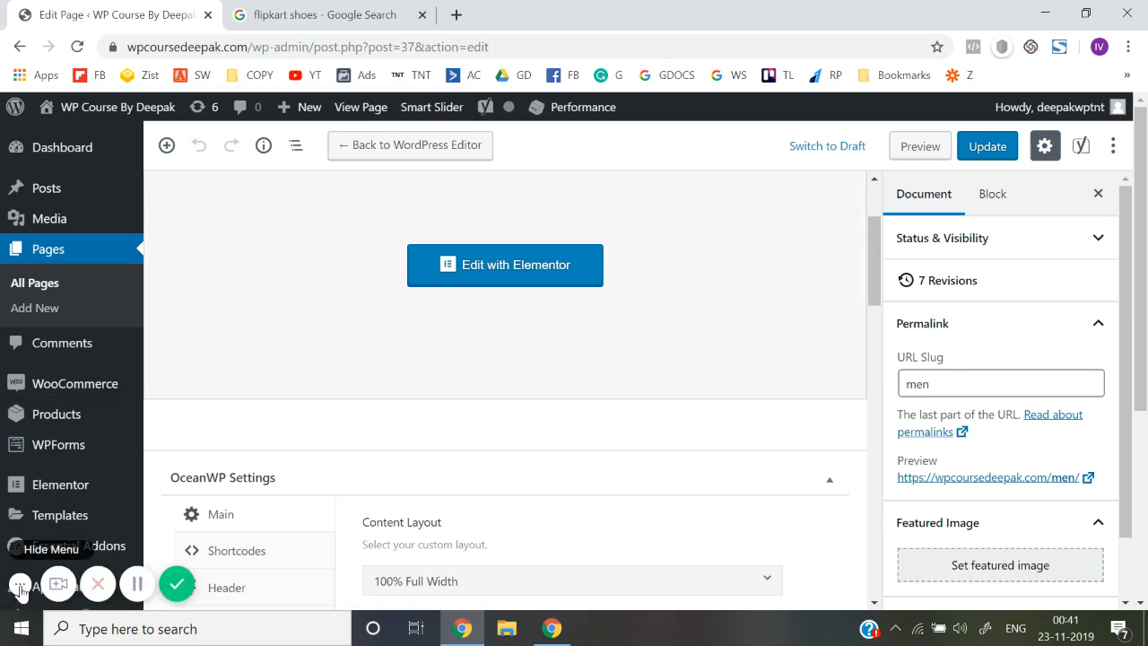